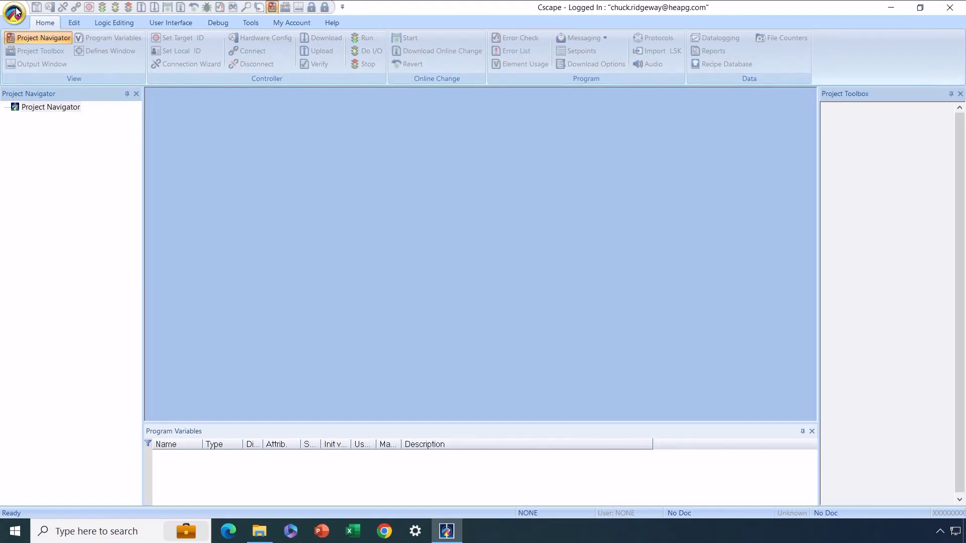
{"action": "left_click", "coordinate": [15, 12]}
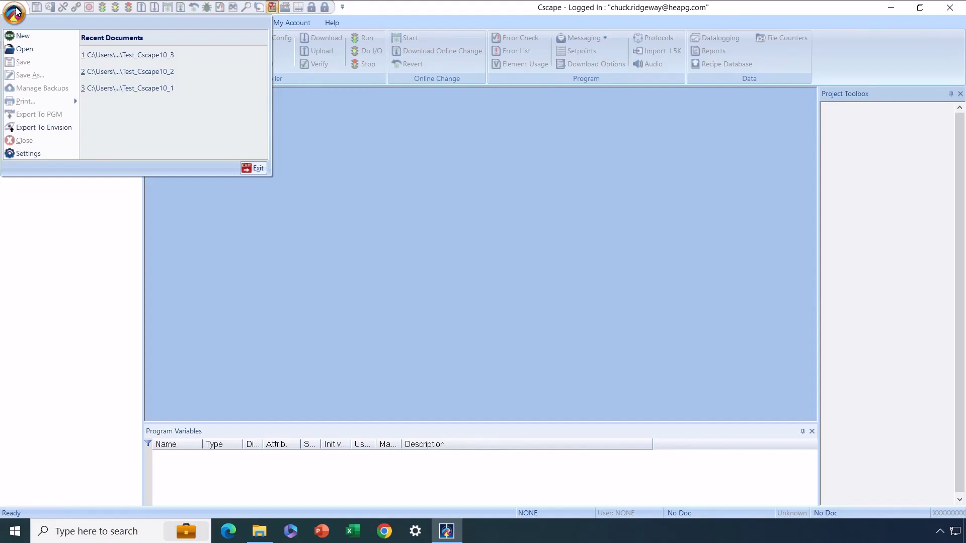
{"action": "left_click", "coordinate": [16, 11]}
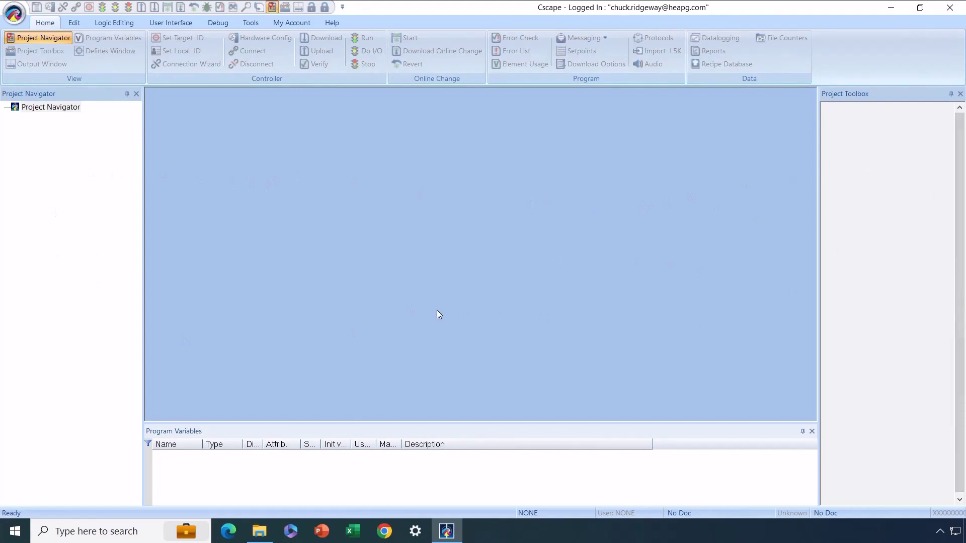
Step: Make the Program Variables pane taller and re-dock the Project Navigator above it at a comfortable width
{"action": "left_click_drag", "start_coordinate": [431, 423], "coordinate": [430, 381]}
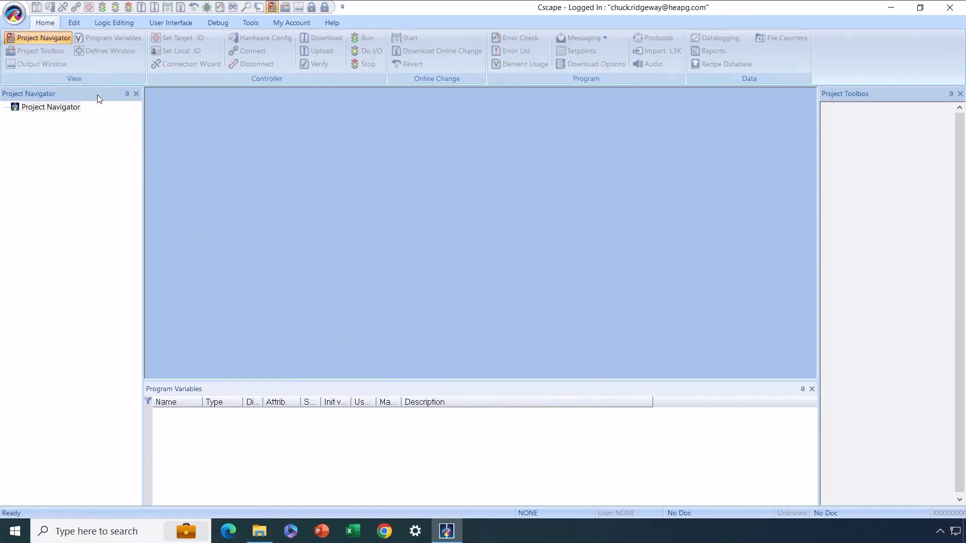
{"action": "left_click_drag", "start_coordinate": [98, 96], "coordinate": [386, 232]}
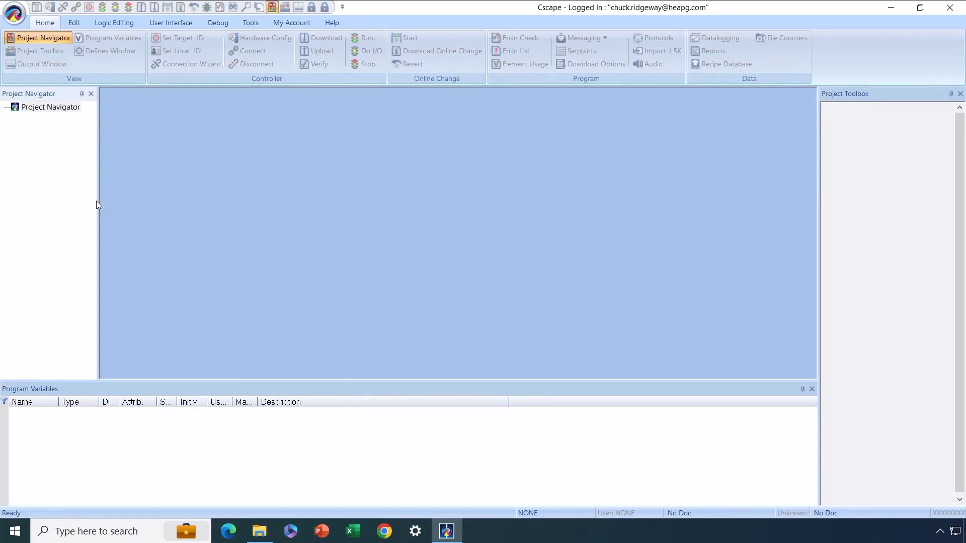
{"action": "left_click_drag", "start_coordinate": [98, 201], "coordinate": [125, 206]}
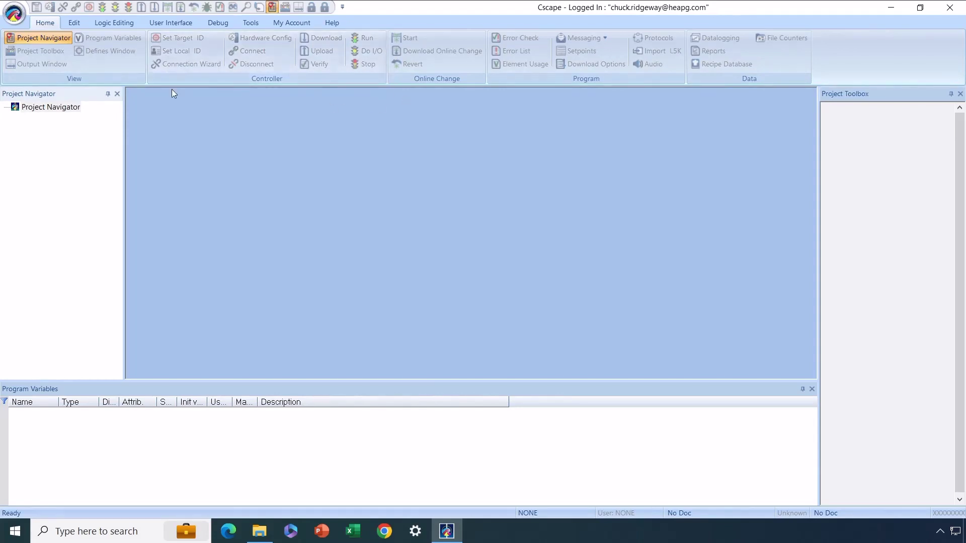
Step: Create a new program using the Advanced Ladder with Variable Based Addressing Editor
{"action": "left_click", "coordinate": [14, 15]}
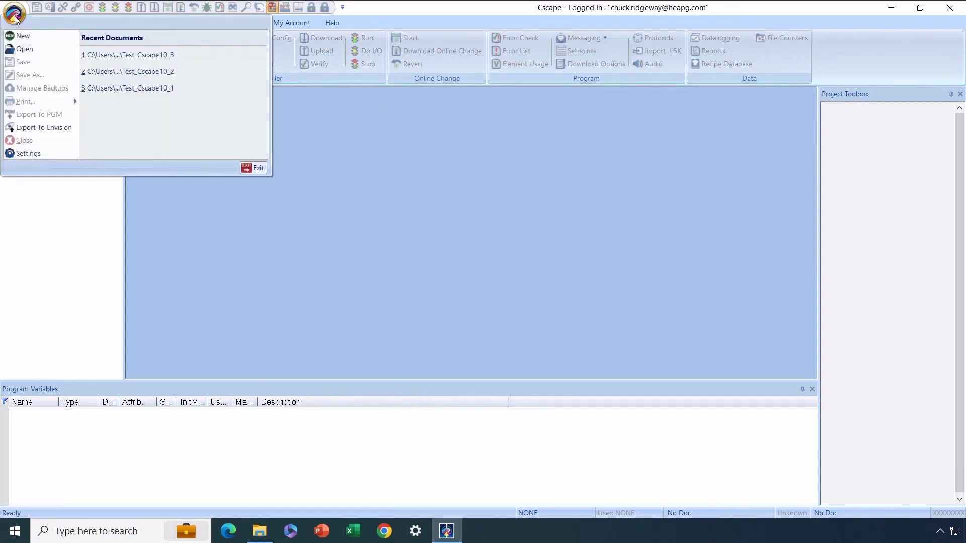
{"action": "left_click", "coordinate": [23, 36]}
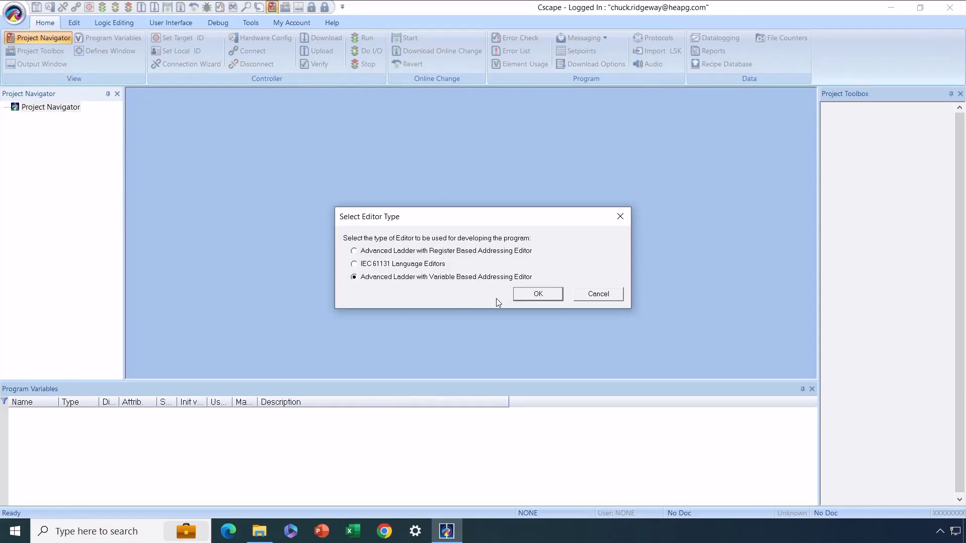
{"action": "left_click", "coordinate": [523, 300]}
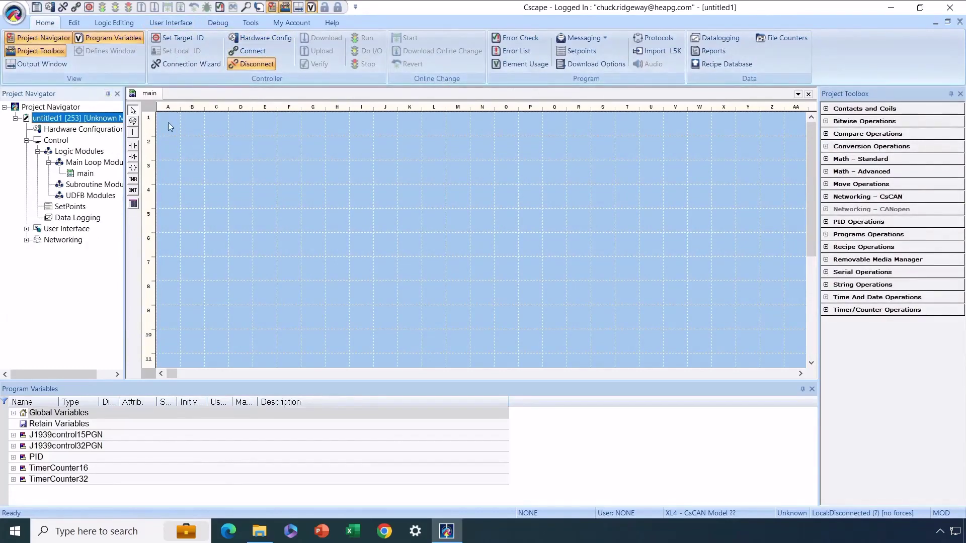
Step: Look over the Edit and Logic Editing commands and widen the Project Navigator until its entry names fit
{"action": "left_click", "coordinate": [78, 24]}
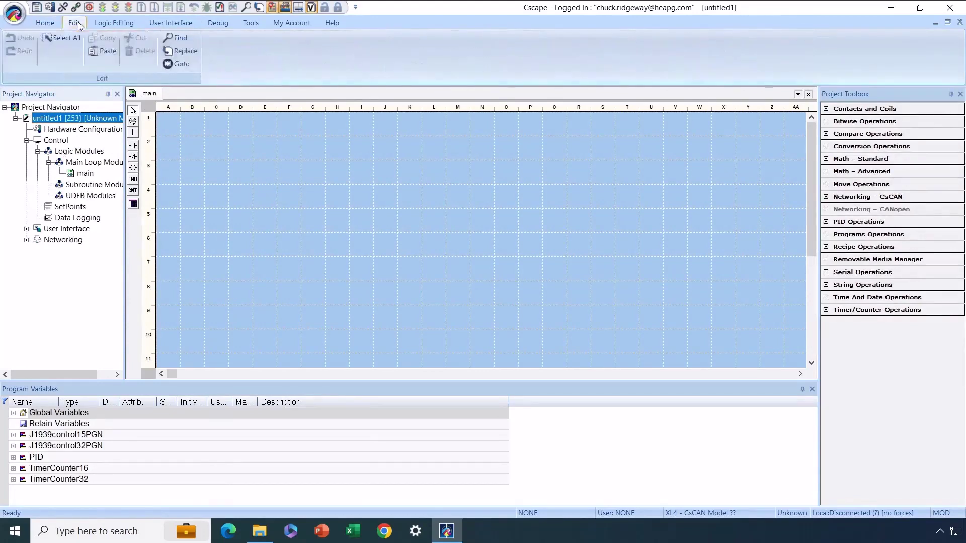
{"action": "left_click", "coordinate": [109, 25]}
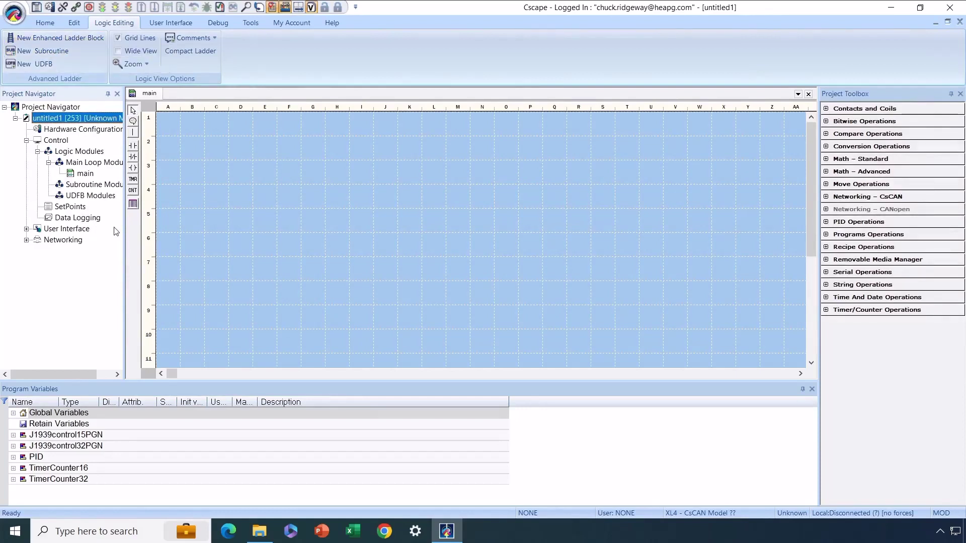
{"action": "left_click_drag", "start_coordinate": [144, 217], "coordinate": [147, 218]}
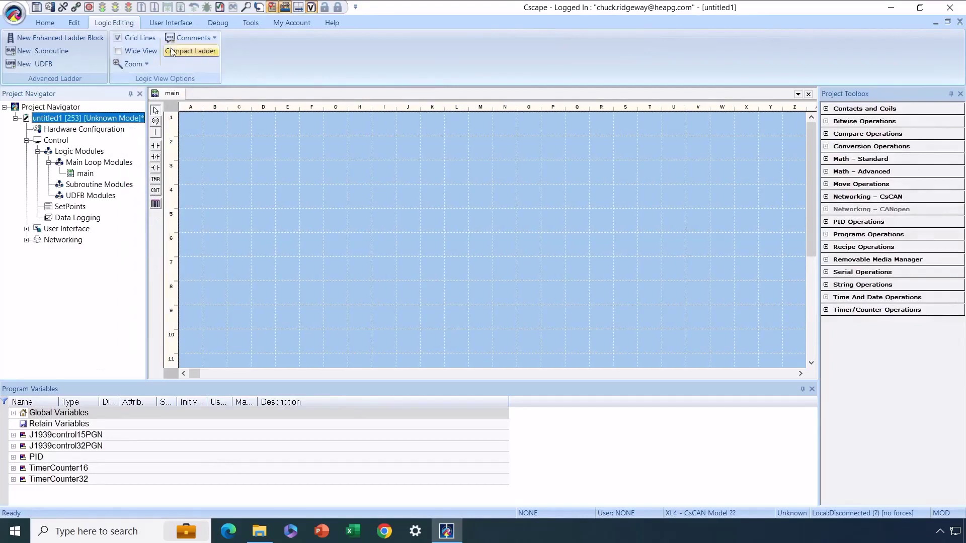
Step: Review the User Interface, Debug, Tools and My Account commands, then return to the Home commands
{"action": "left_click", "coordinate": [167, 23]}
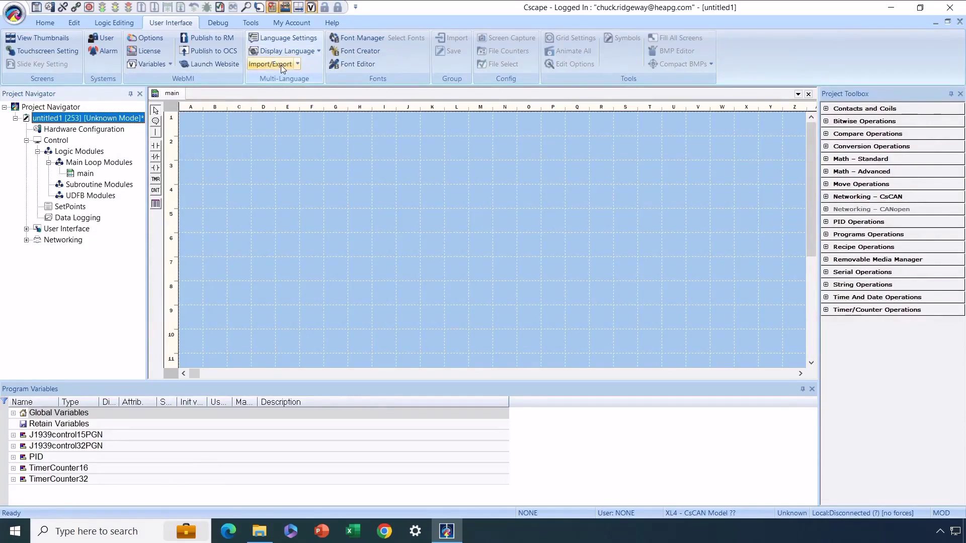
{"action": "left_click", "coordinate": [228, 24]}
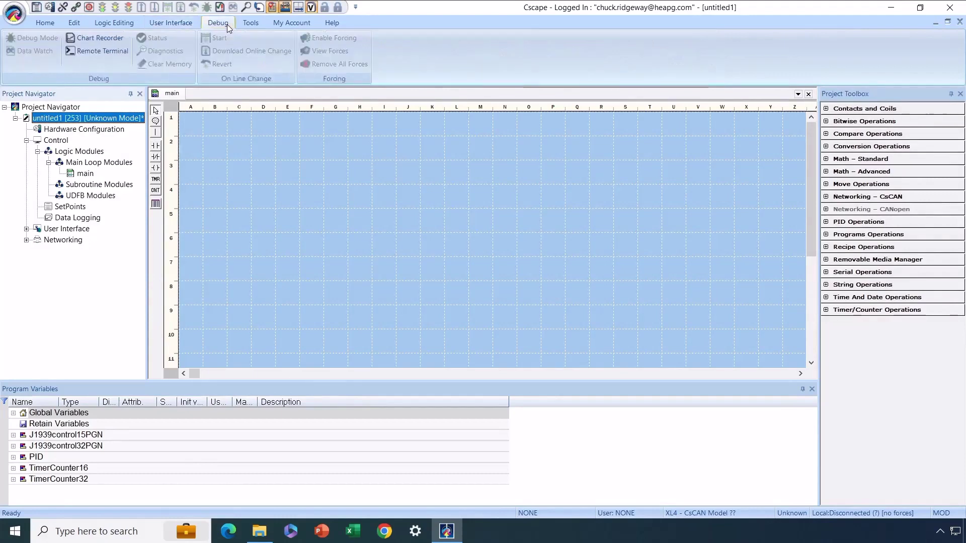
{"action": "left_click", "coordinate": [250, 23]}
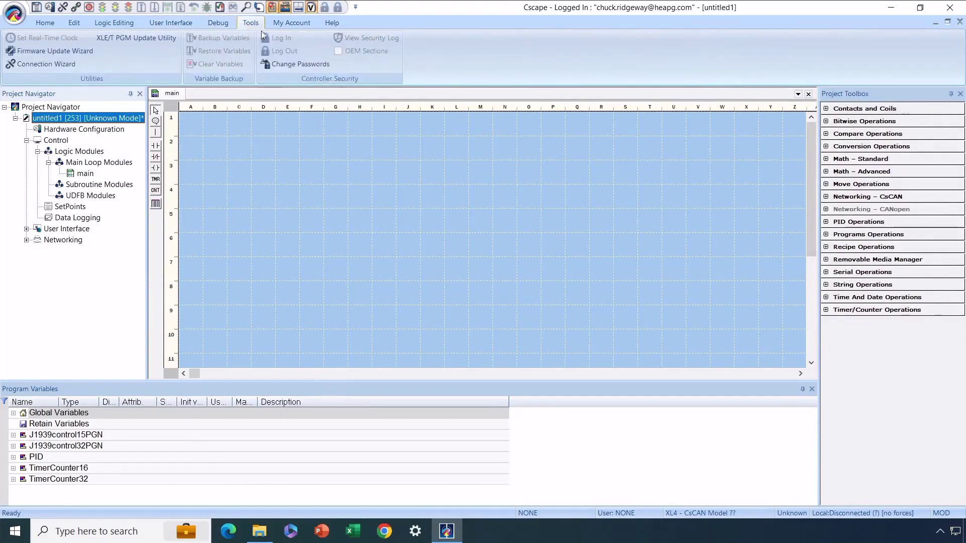
{"action": "left_click", "coordinate": [289, 23]}
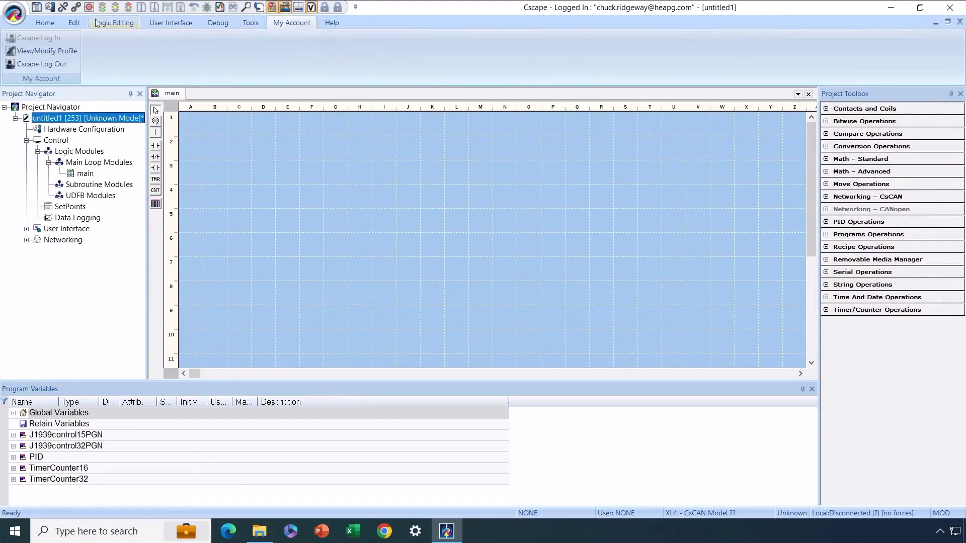
{"action": "left_click", "coordinate": [51, 25]}
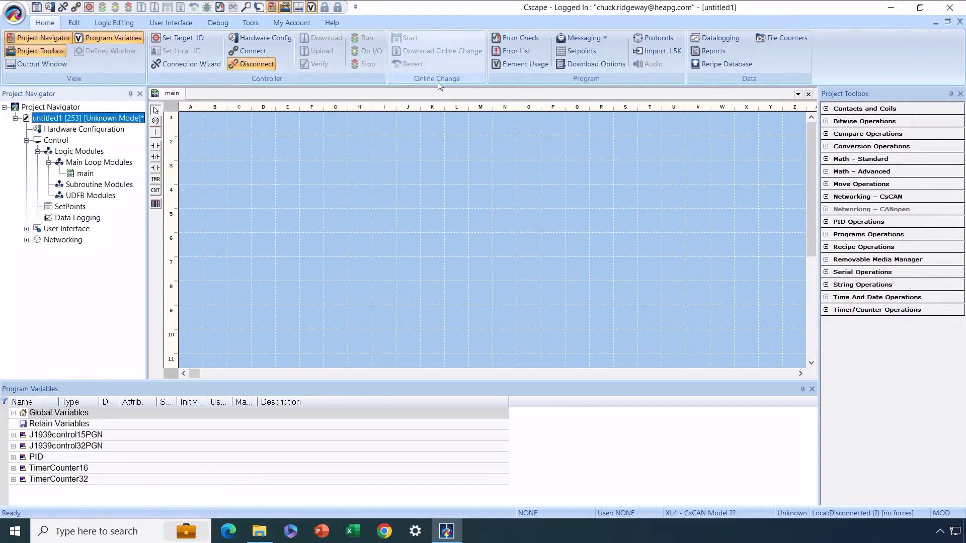
Step: Configure the hardware controller as Canvas OCS Series with device type Canvas 7
{"action": "left_click", "coordinate": [51, 7]}
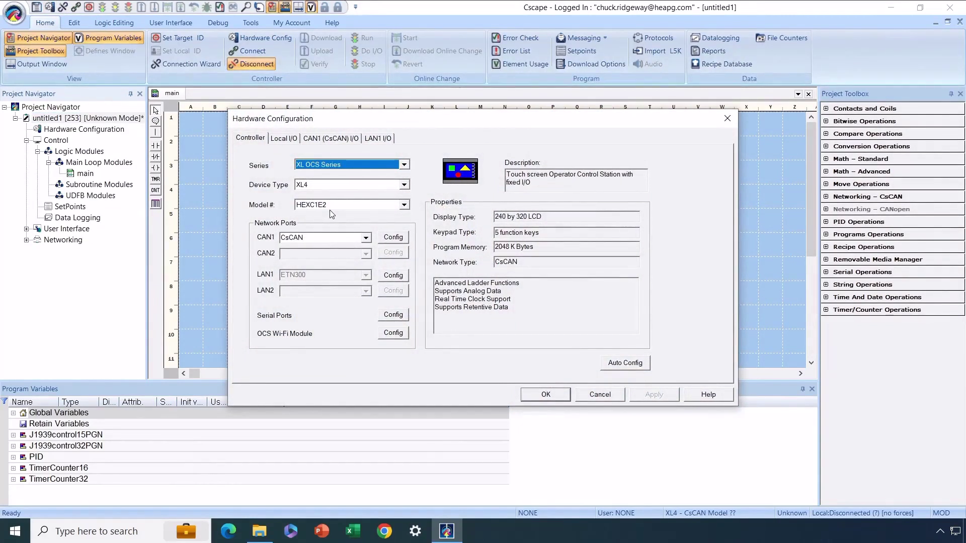
{"action": "left_click", "coordinate": [404, 165]}
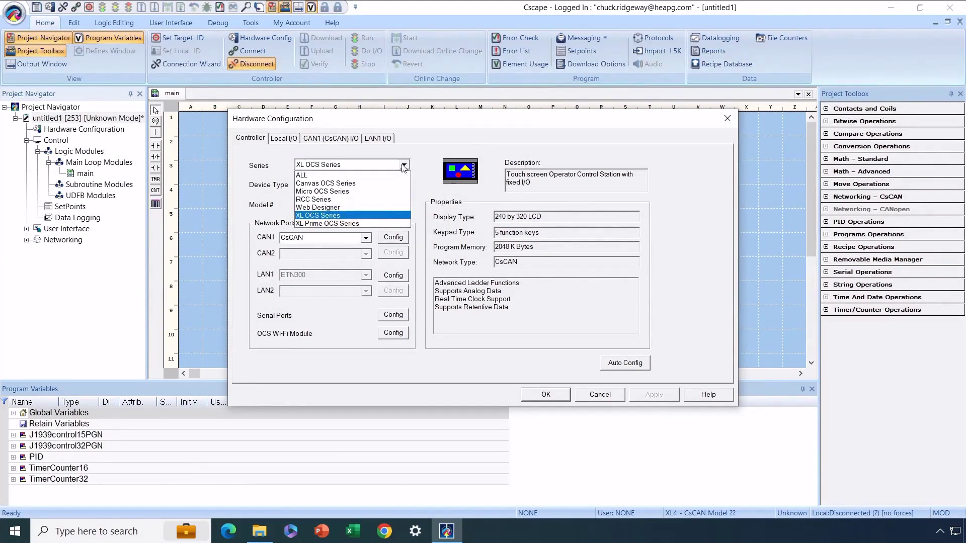
{"action": "left_click", "coordinate": [360, 184]}
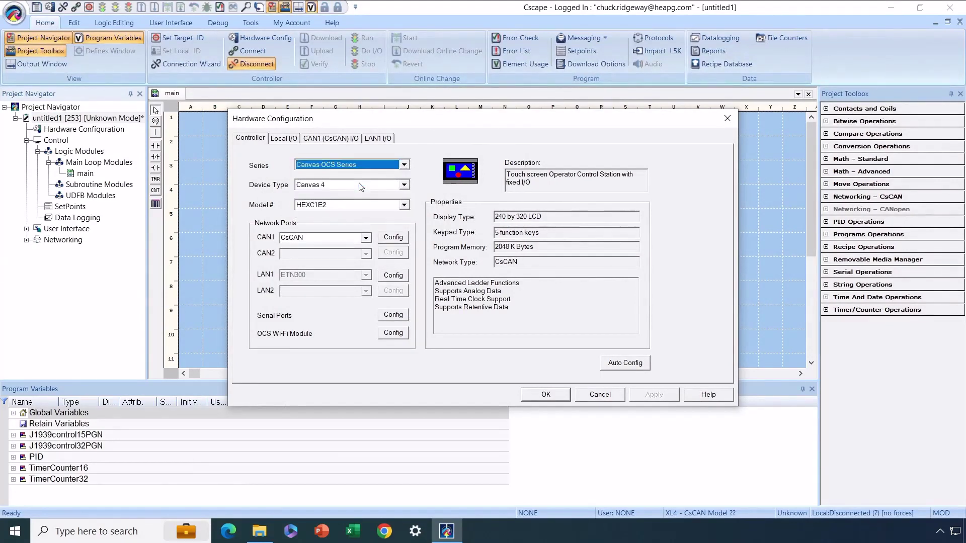
{"action": "left_click", "coordinate": [404, 185]}
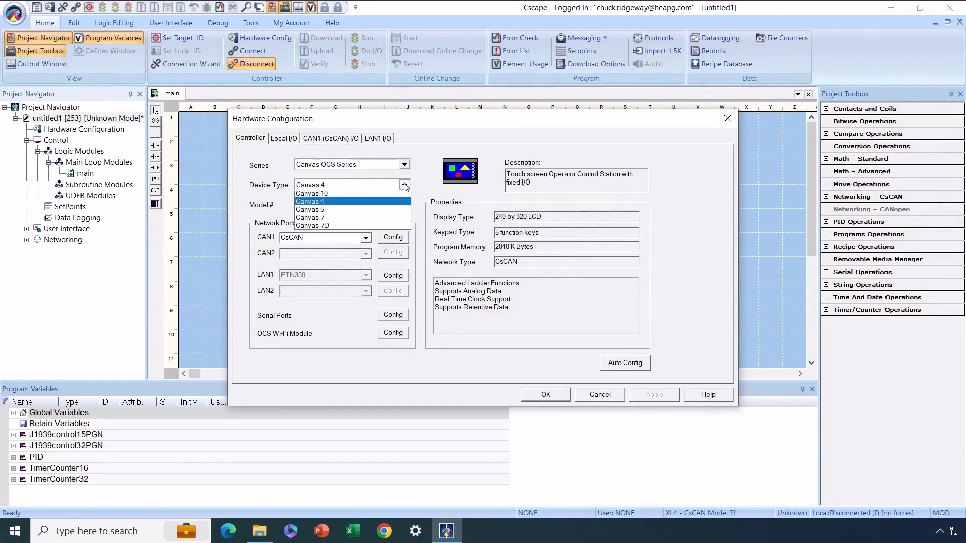
{"action": "left_click", "coordinate": [379, 220]}
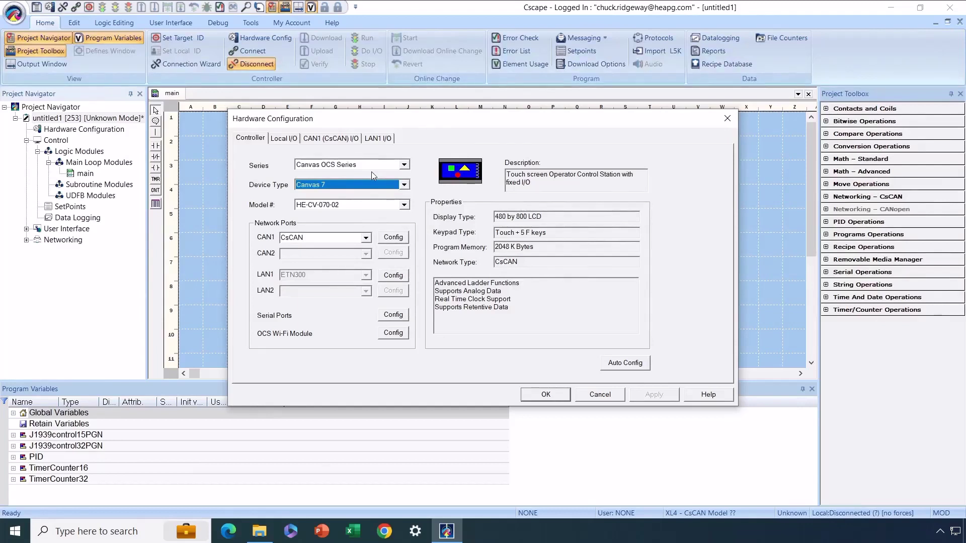
{"action": "left_click", "coordinate": [546, 394]}
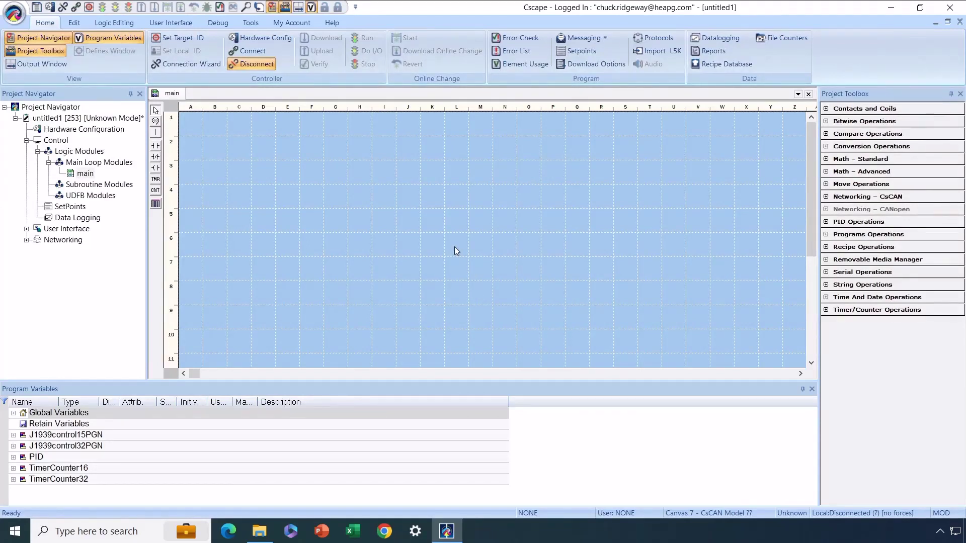
Step: Examine the ladder display color, font and grid options in the Advanced Ladder user settings
{"action": "left_click", "coordinate": [15, 14]}
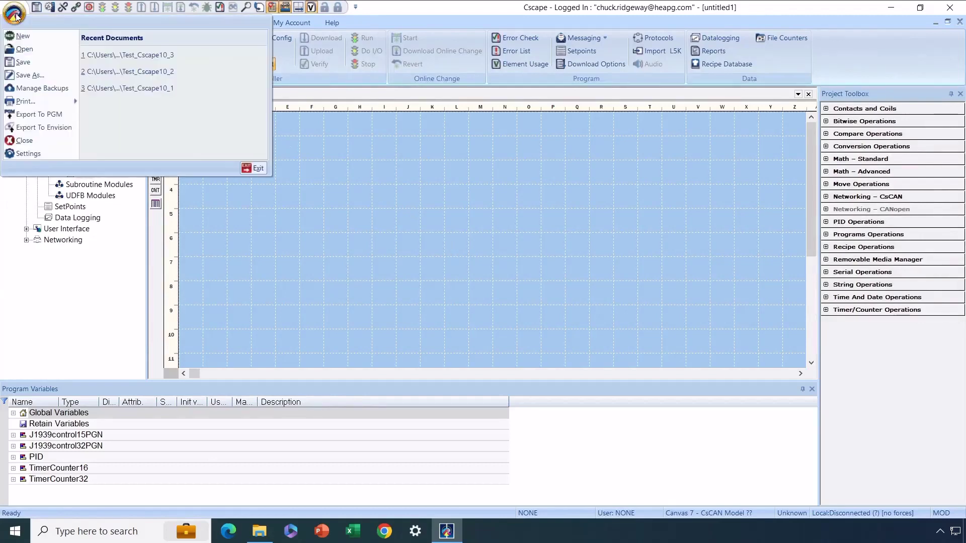
{"action": "left_click", "coordinate": [32, 155]}
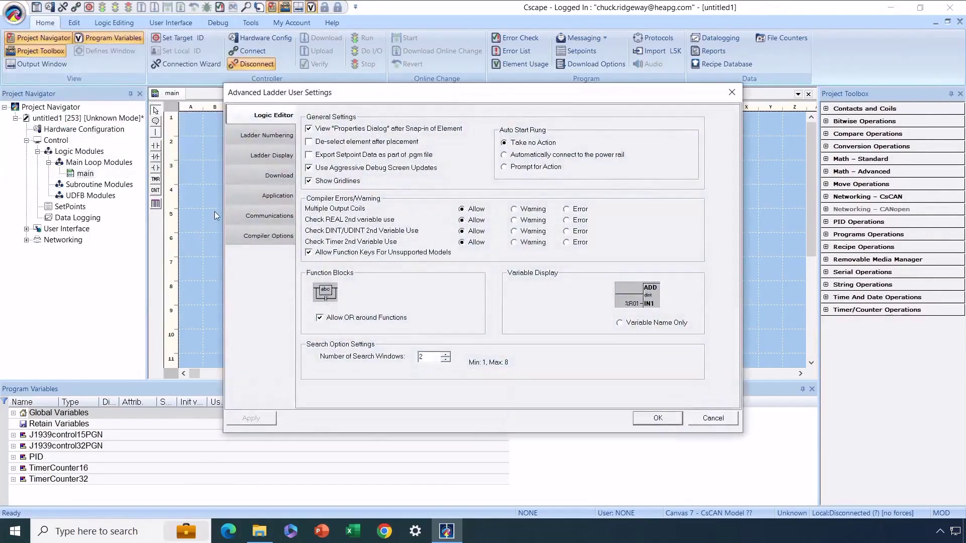
{"action": "left_click", "coordinate": [269, 159]}
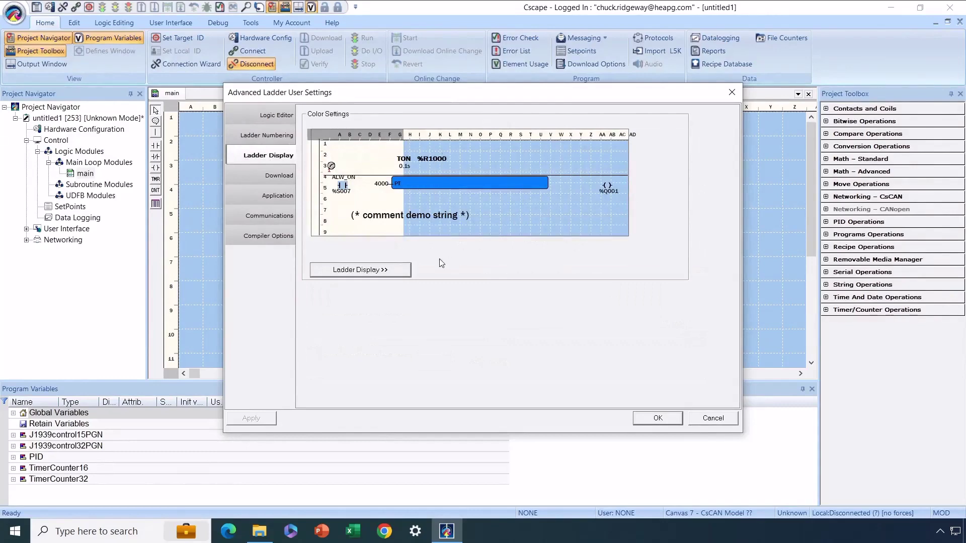
{"action": "left_click", "coordinate": [360, 271]}
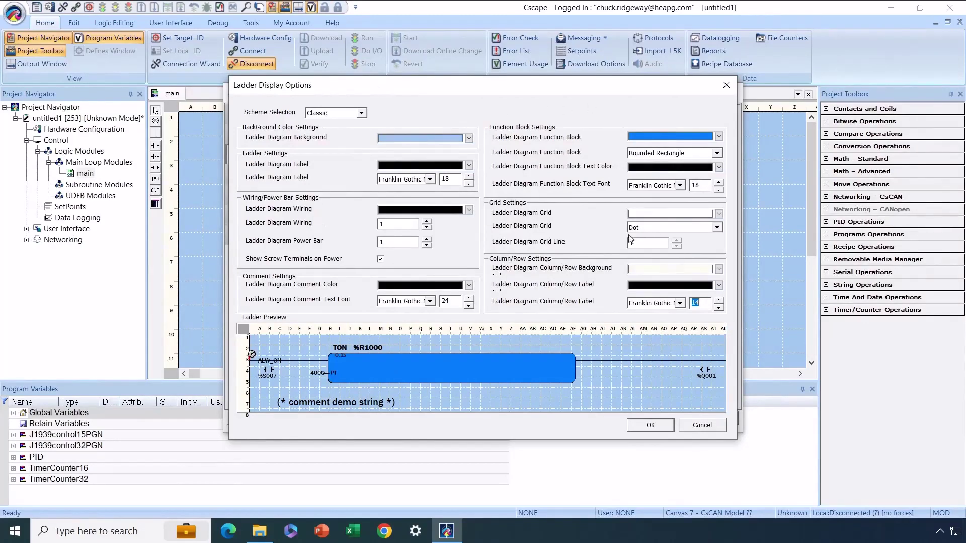
{"action": "left_click", "coordinate": [653, 422]}
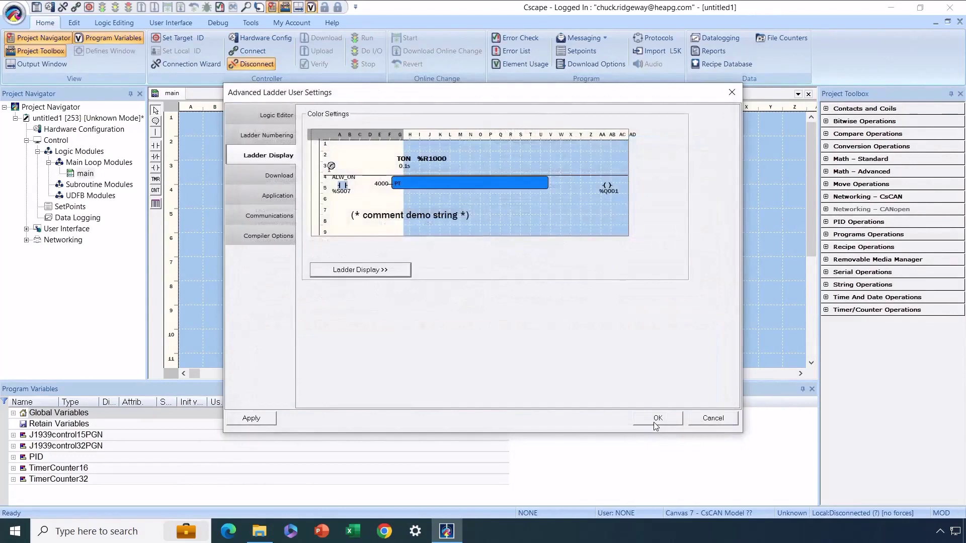
{"action": "left_click", "coordinate": [655, 423]}
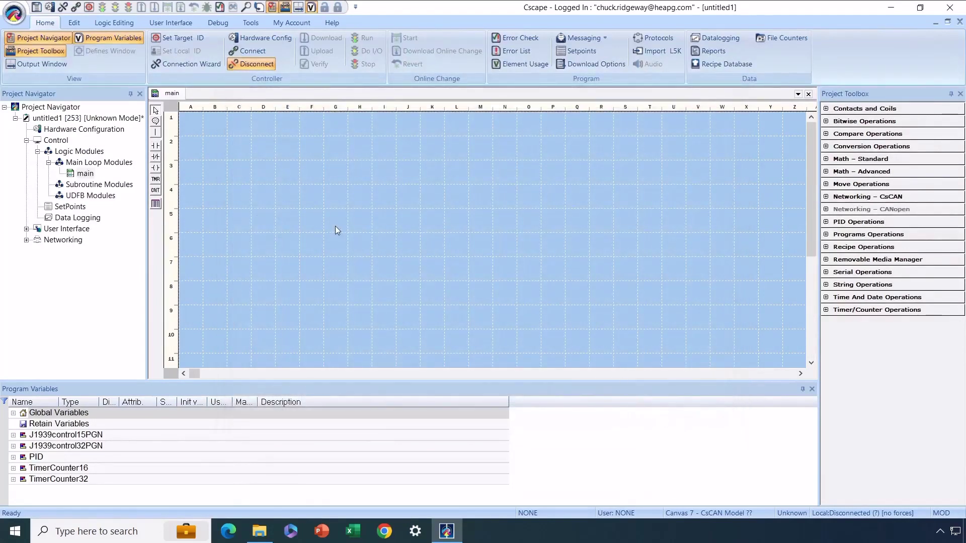
Step: Place a normally open contact at row 3, column C of the main logic and assign it the address FST_SCN
{"action": "left_click", "coordinate": [158, 148]}
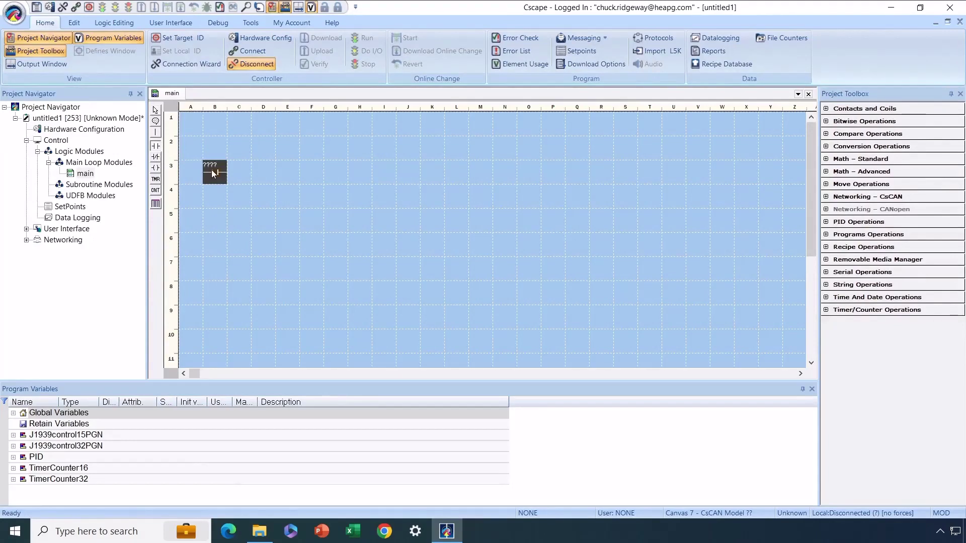
{"action": "left_click_drag", "start_coordinate": [211, 170], "coordinate": [236, 180]}
{"action": "double_click", "coordinate": [238, 180]}
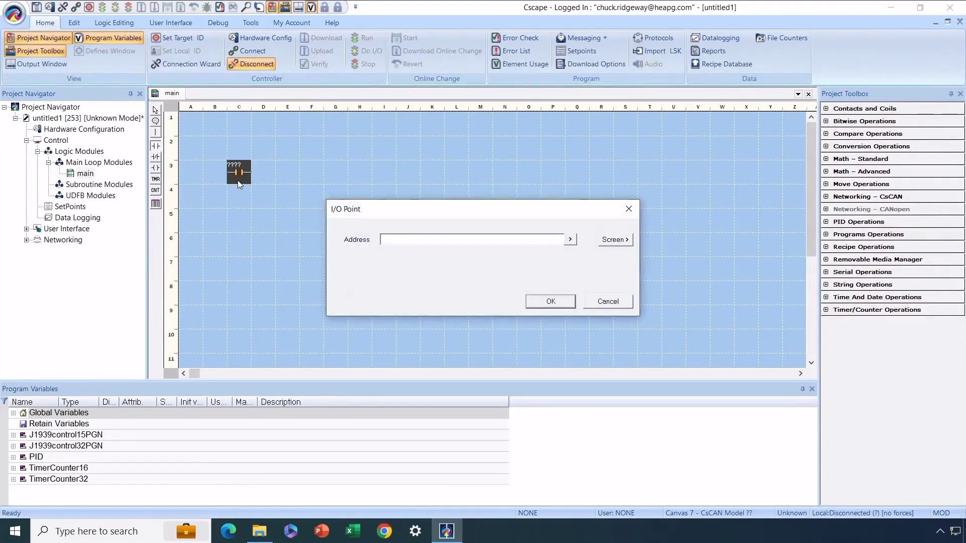
{"action": "type", "text": "FST_SCN"}
{"action": "key", "text": "Return"}
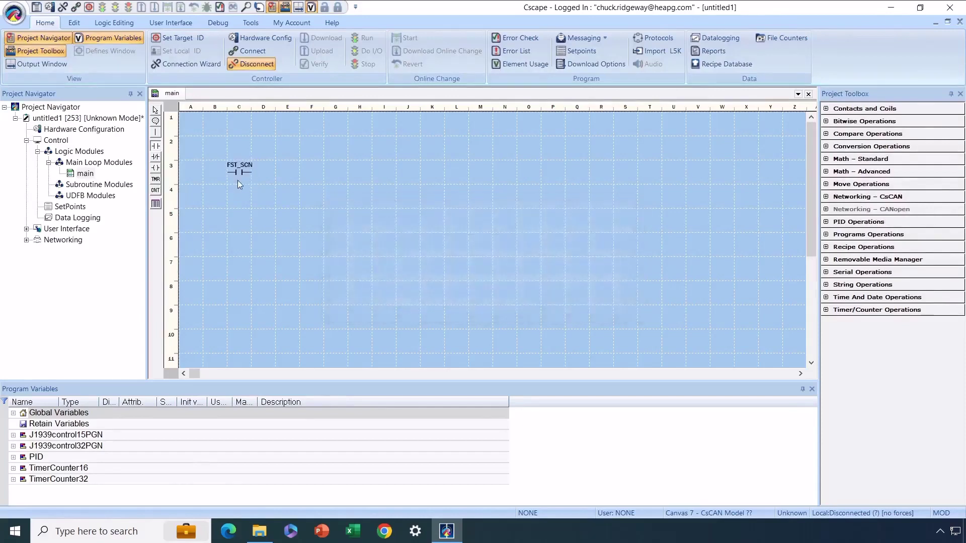
Step: Leave contact placement and insert a new rung on row 3 through the FST_SCN contact
{"action": "left_click", "coordinate": [190, 172]}
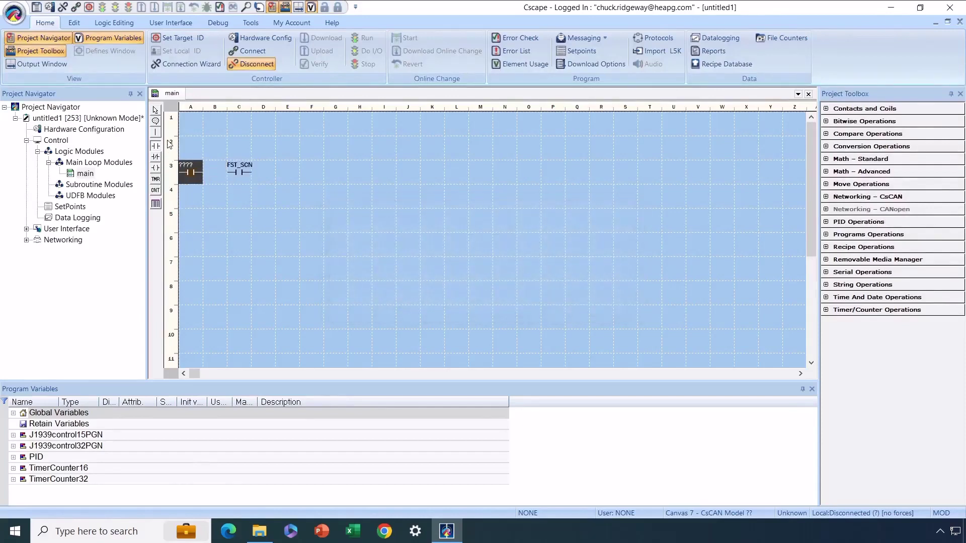
{"action": "left_click", "coordinate": [156, 109]}
{"action": "right_click", "coordinate": [176, 171]}
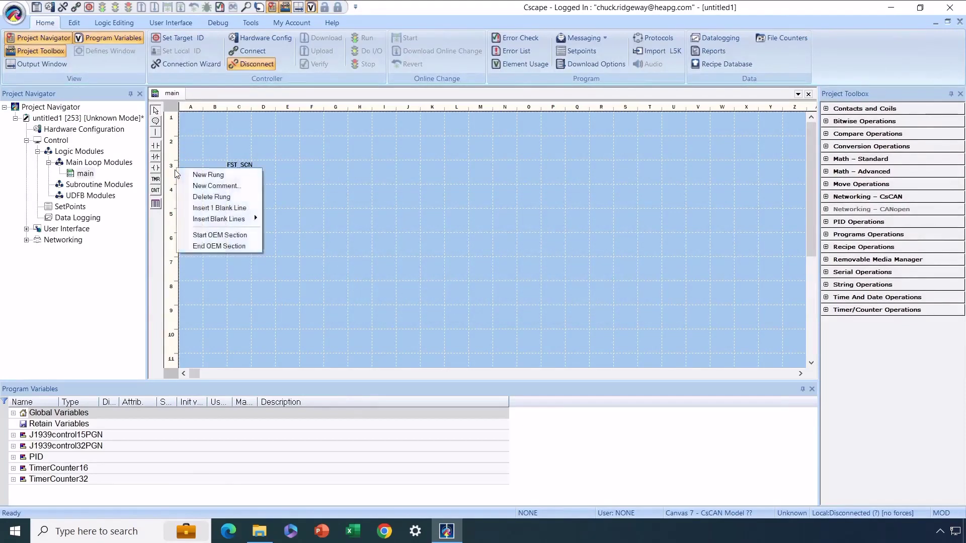
{"action": "left_click", "coordinate": [200, 173]}
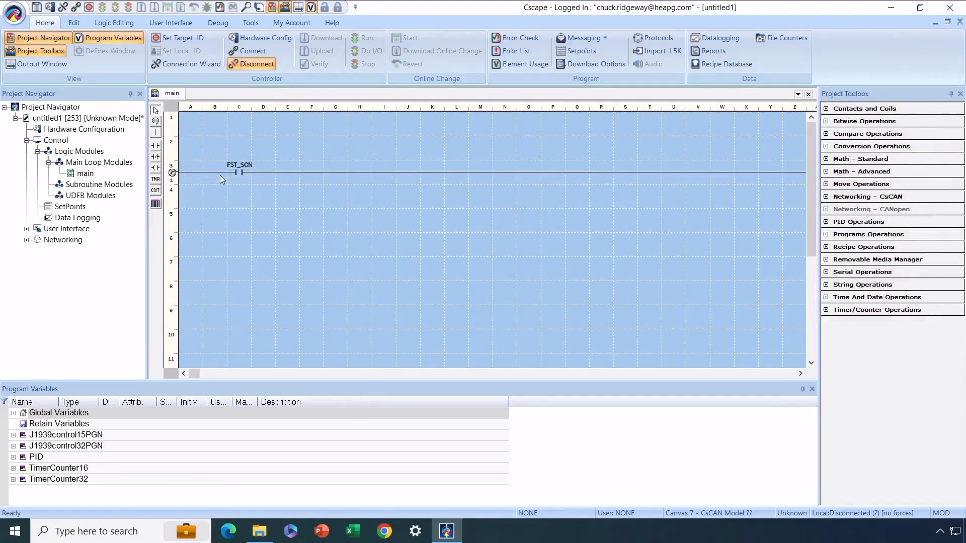
Step: Place a timer on the row 3 rung after the FST_SCN contact, with address Logo_TMR, Off Delay and a setpoint of 50
{"action": "left_click", "coordinate": [156, 179]}
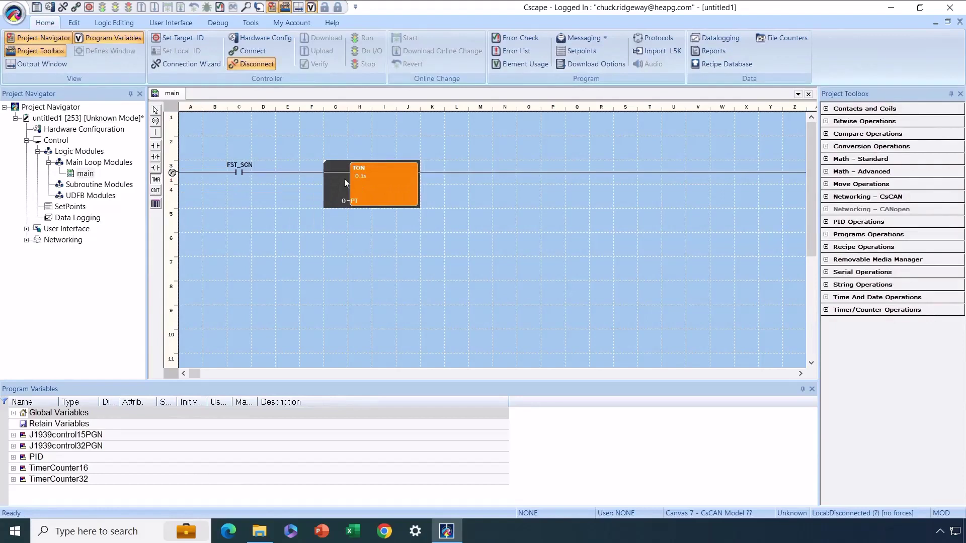
{"action": "left_click", "coordinate": [345, 183]}
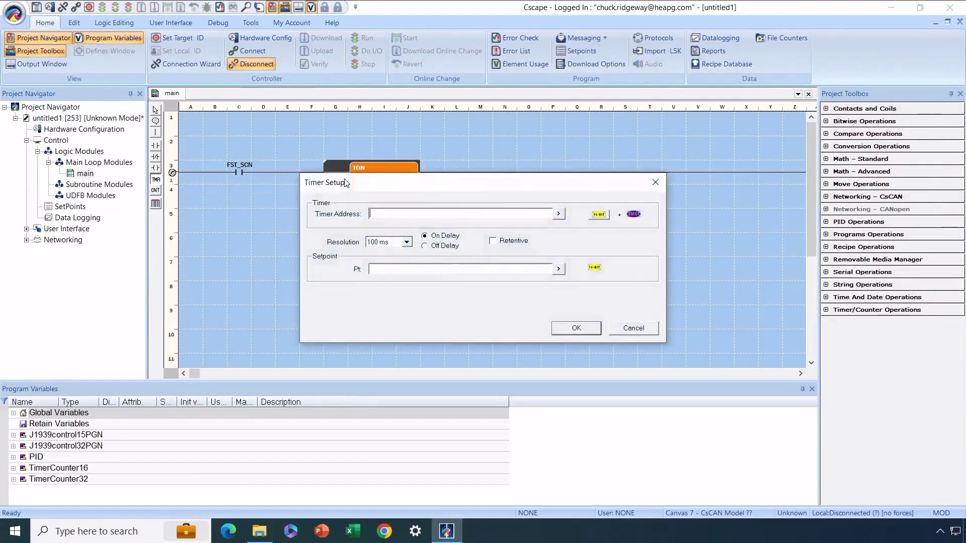
{"action": "left_click", "coordinate": [456, 246]}
{"action": "left_click", "coordinate": [417, 213]}
{"action": "type", "text": "Logo_TMR"}
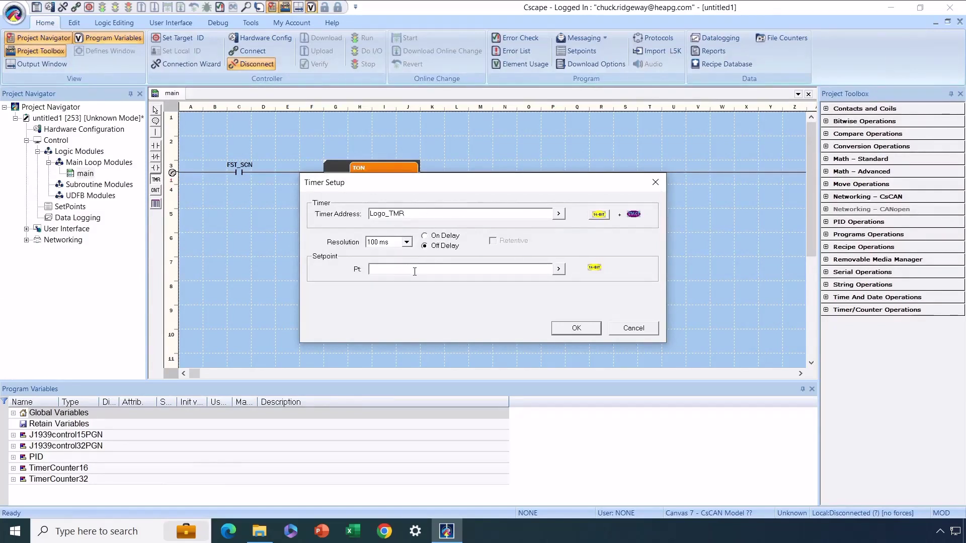
{"action": "type", "text": "50"}
Step: Accept the timer setup, create Logo_TMR as a TimerCounter16 global variable, and leave timer placement
{"action": "left_click", "coordinate": [567, 327]}
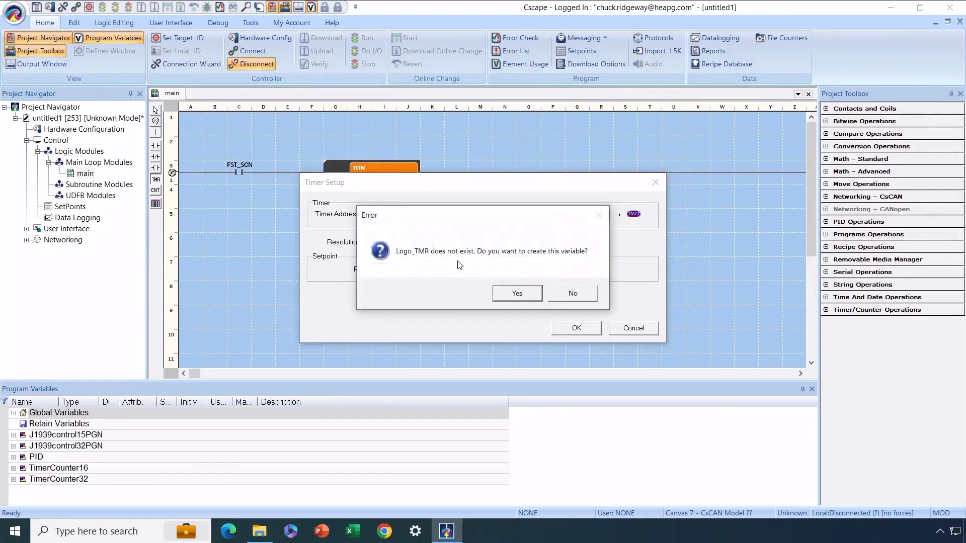
{"action": "left_click", "coordinate": [519, 294]}
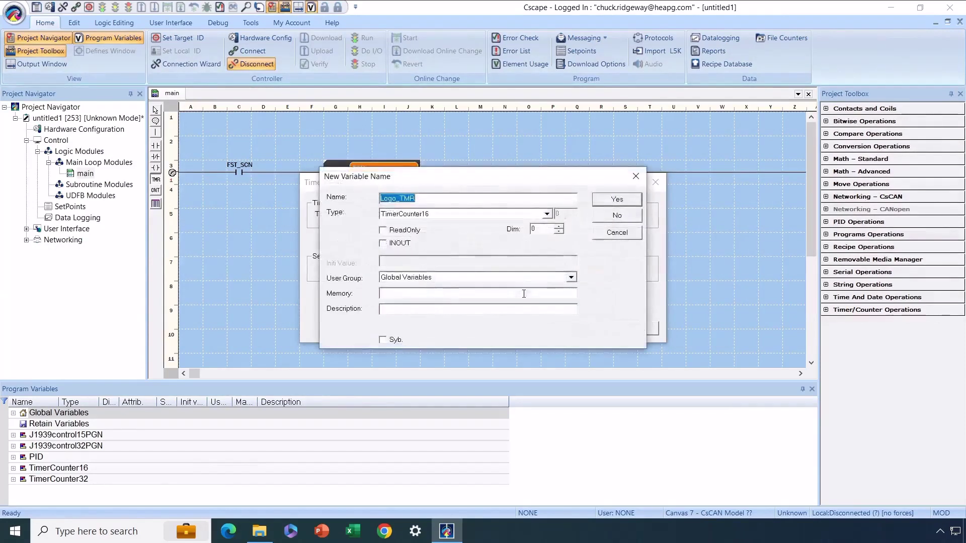
{"action": "left_click", "coordinate": [630, 201]}
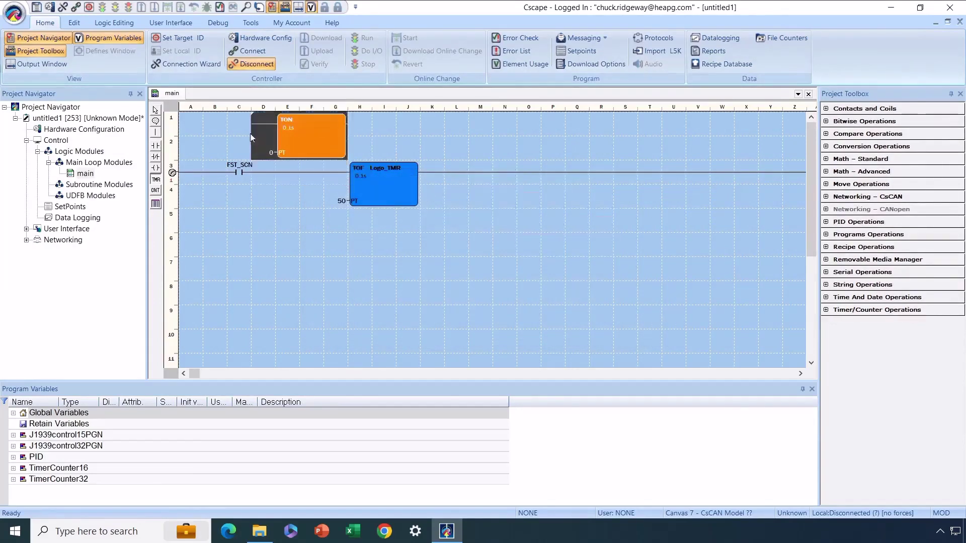
{"action": "key", "text": "Escape"}
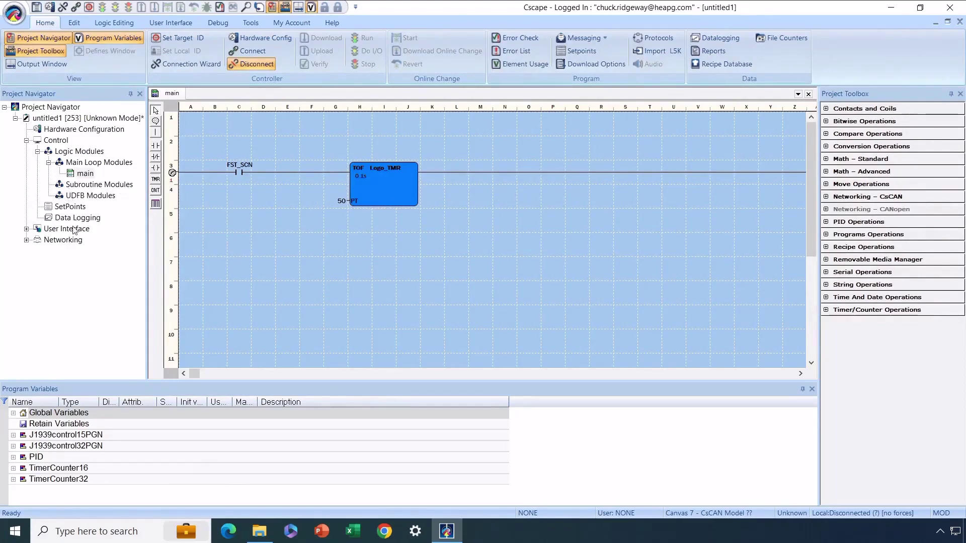
Step: Add a new screen under Main Screen in the user interface and rename it Logo
{"action": "left_click", "coordinate": [27, 230]}
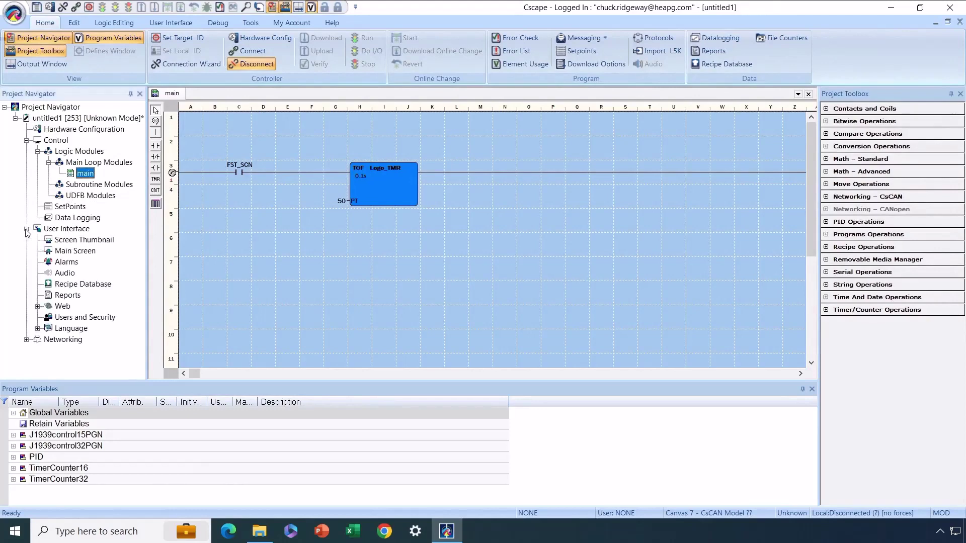
{"action": "left_click", "coordinate": [74, 252]}
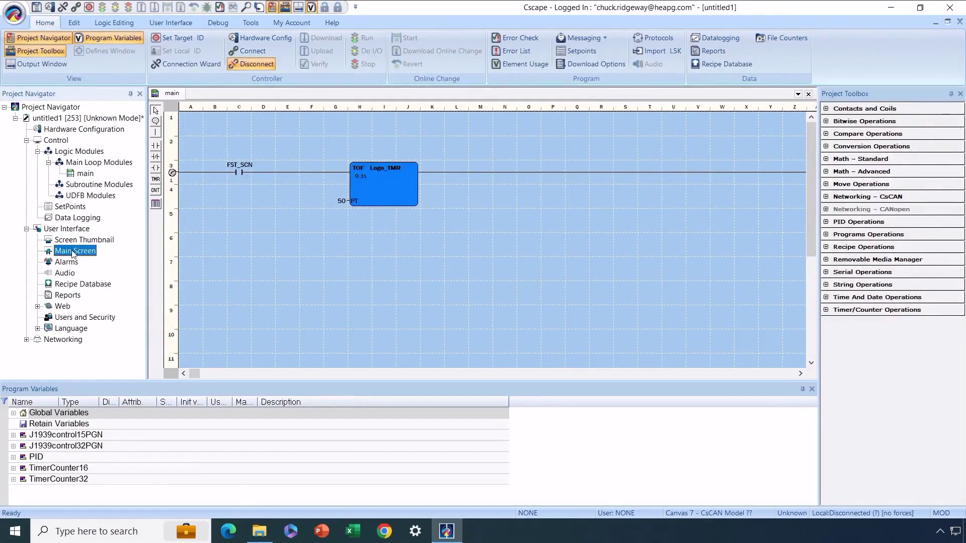
{"action": "right_click", "coordinate": [72, 250]}
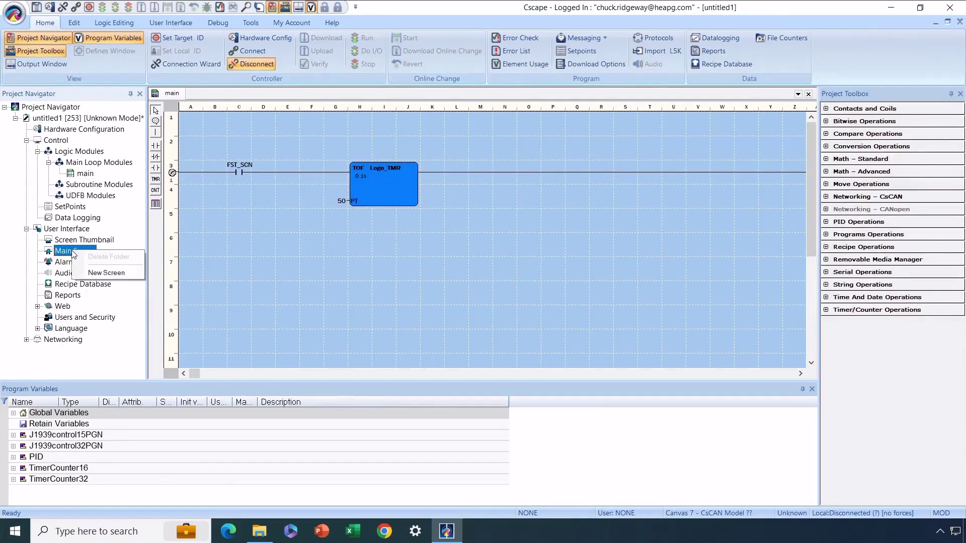
{"action": "left_click", "coordinate": [92, 272]}
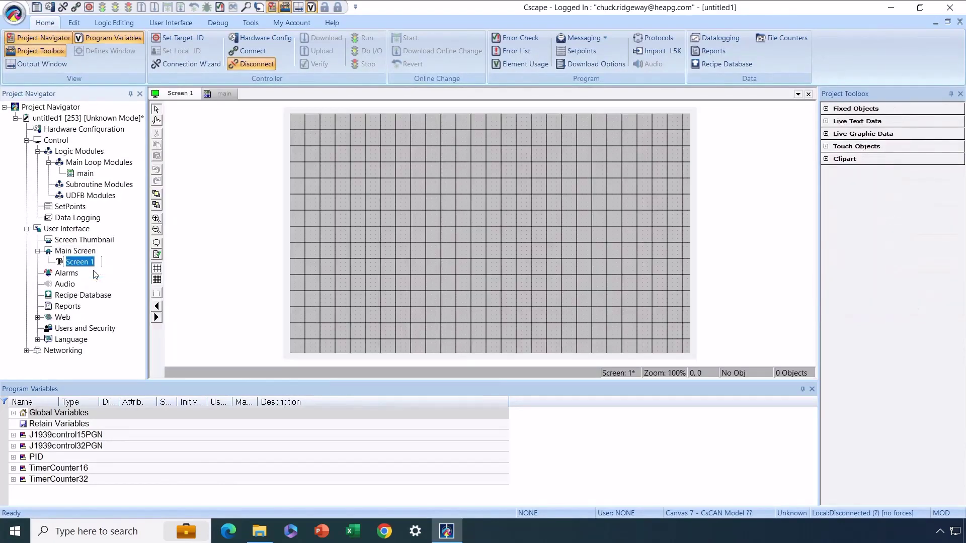
{"action": "left_click", "coordinate": [86, 262]}
{"action": "left_click_drag", "start_coordinate": [93, 262], "coordinate": [64, 262]}
{"action": "type", "text": "Logo"}
{"action": "key", "text": "Return"}
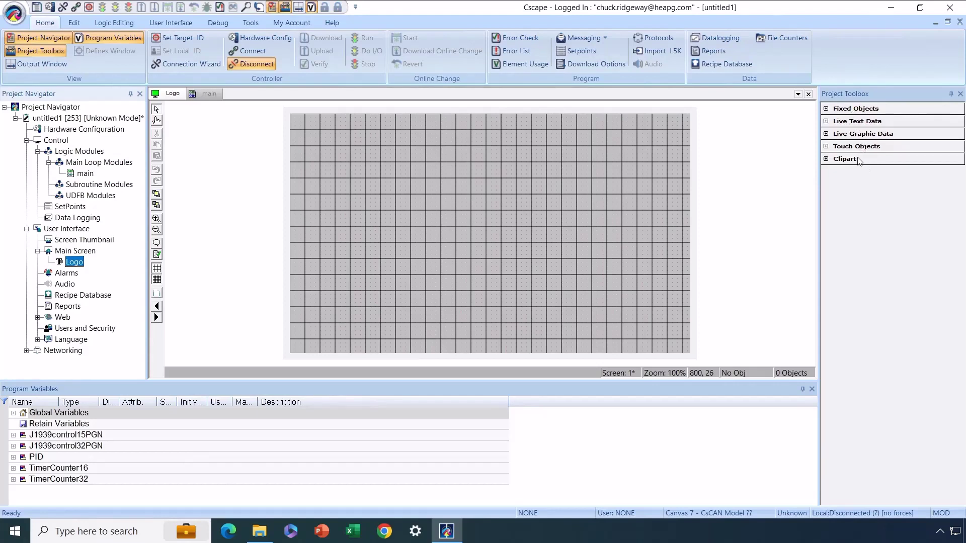
{"action": "left_click", "coordinate": [825, 110]}
{"action": "left_click", "coordinate": [825, 110]}
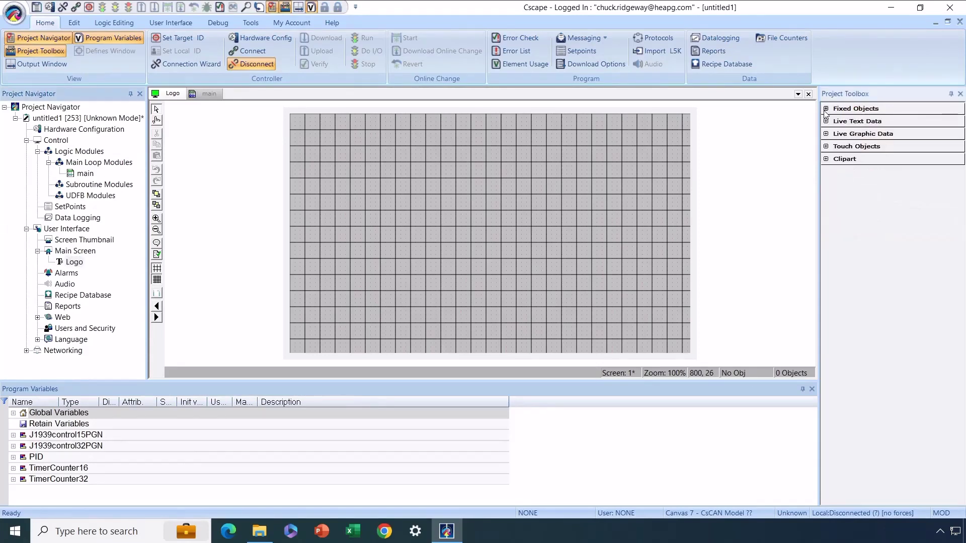
{"action": "left_click", "coordinate": [825, 121]}
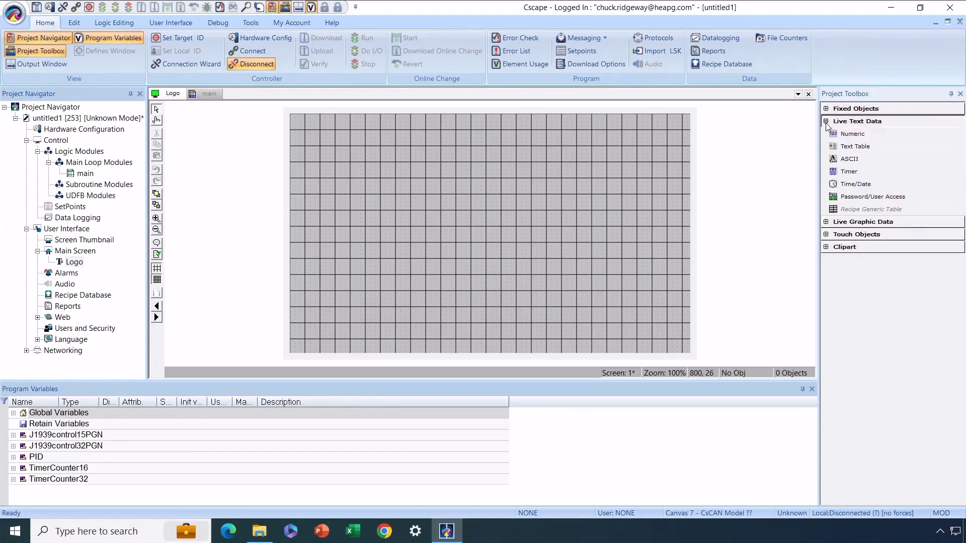
{"action": "left_click", "coordinate": [825, 121]}
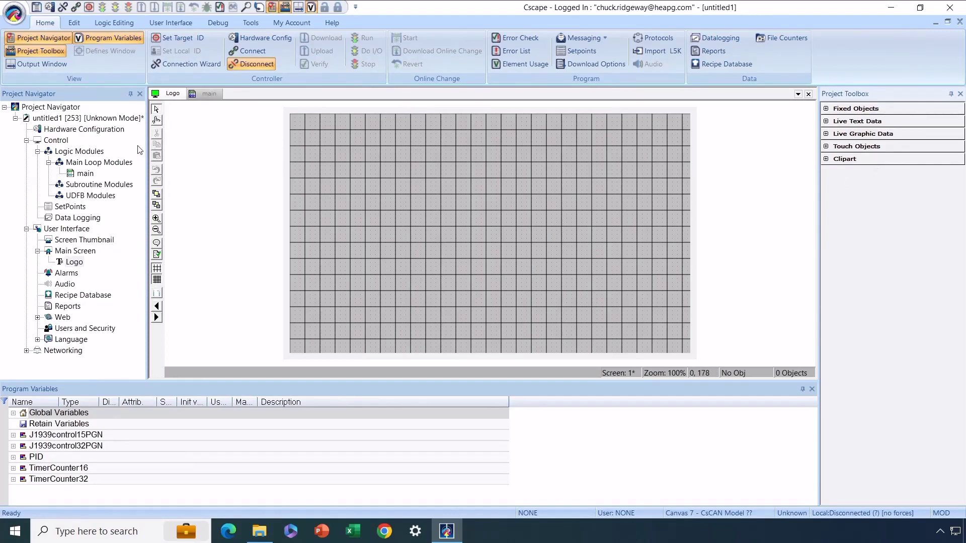
Step: Set the Logo screen's background to the user image "horner logo full" with Maintain Aspect Ratio scaling
{"action": "right_click", "coordinate": [248, 186]}
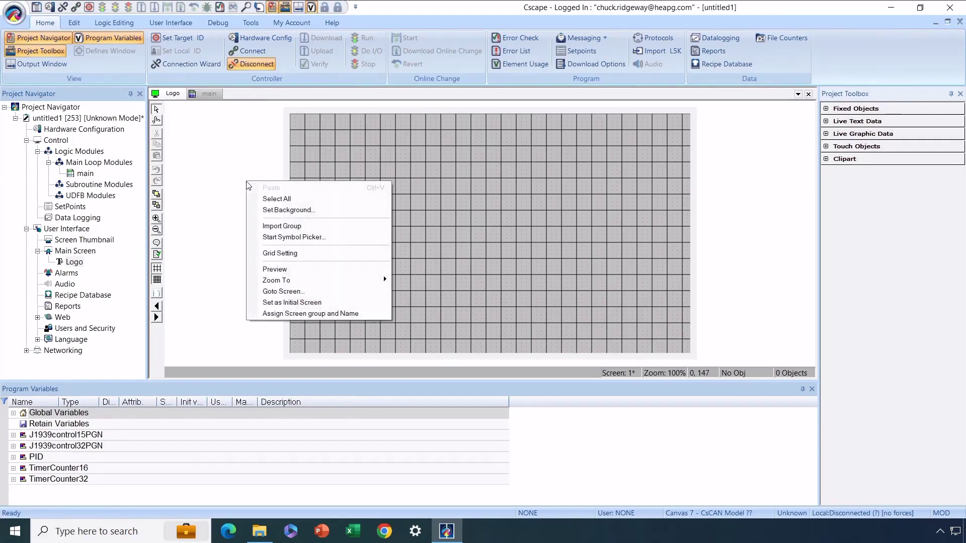
{"action": "left_click", "coordinate": [283, 210]}
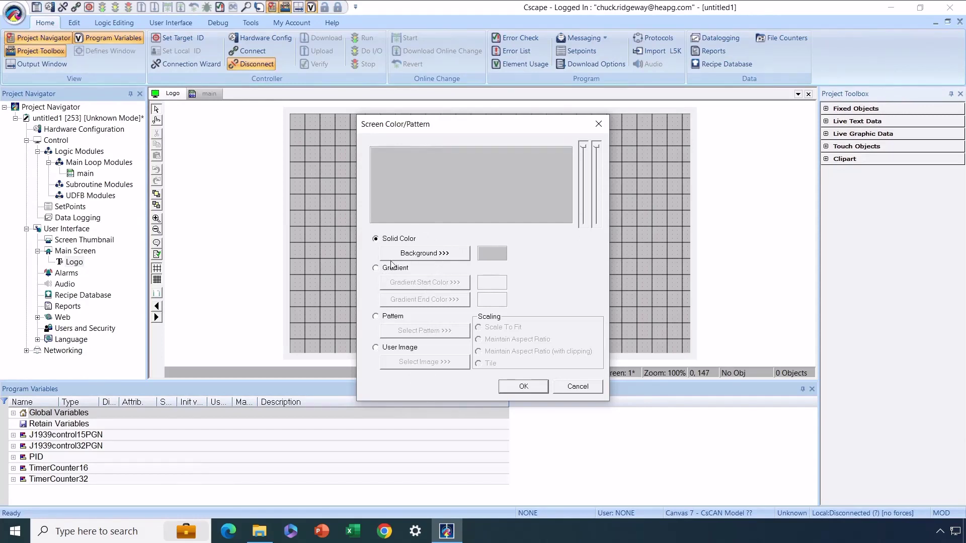
{"action": "left_click", "coordinate": [386, 349]}
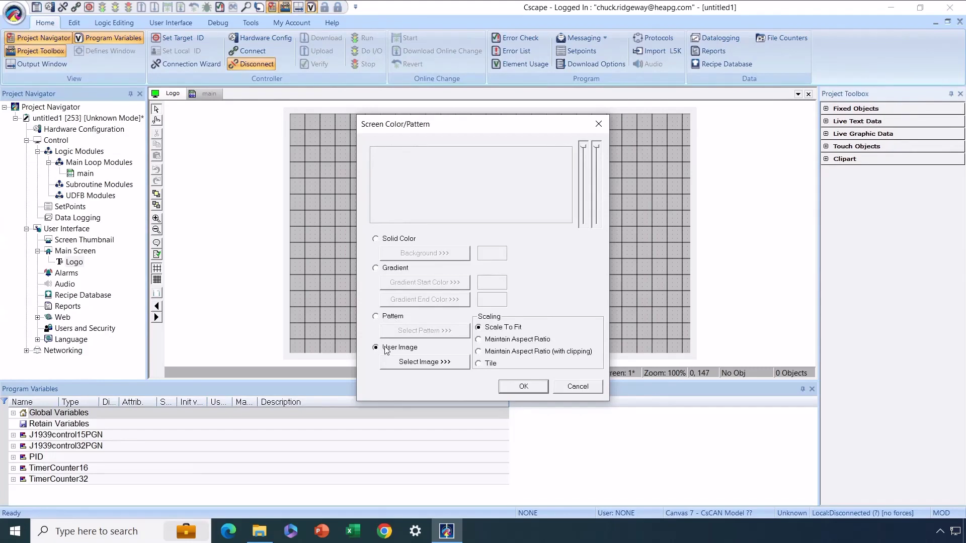
{"action": "left_click", "coordinate": [479, 340]}
{"action": "left_click", "coordinate": [443, 363]}
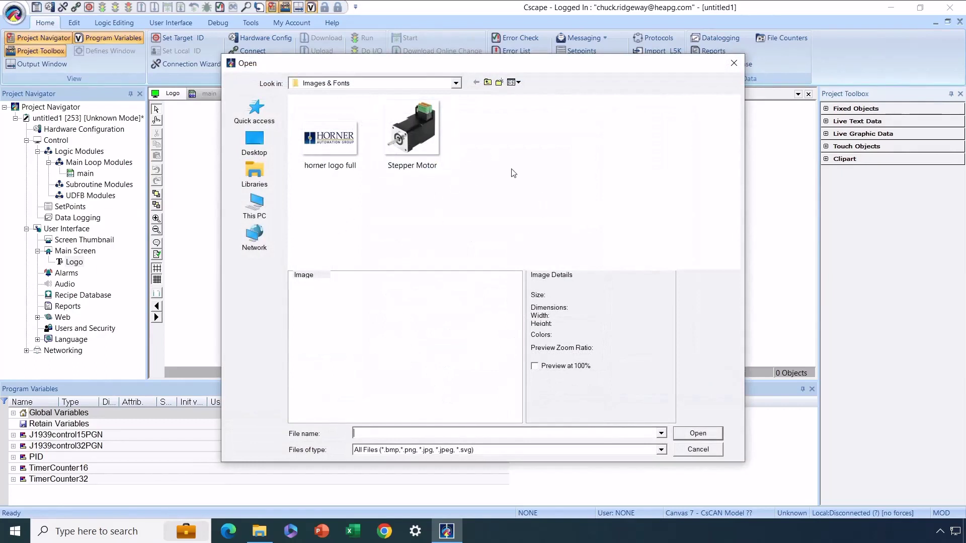
{"action": "left_click", "coordinate": [322, 143]}
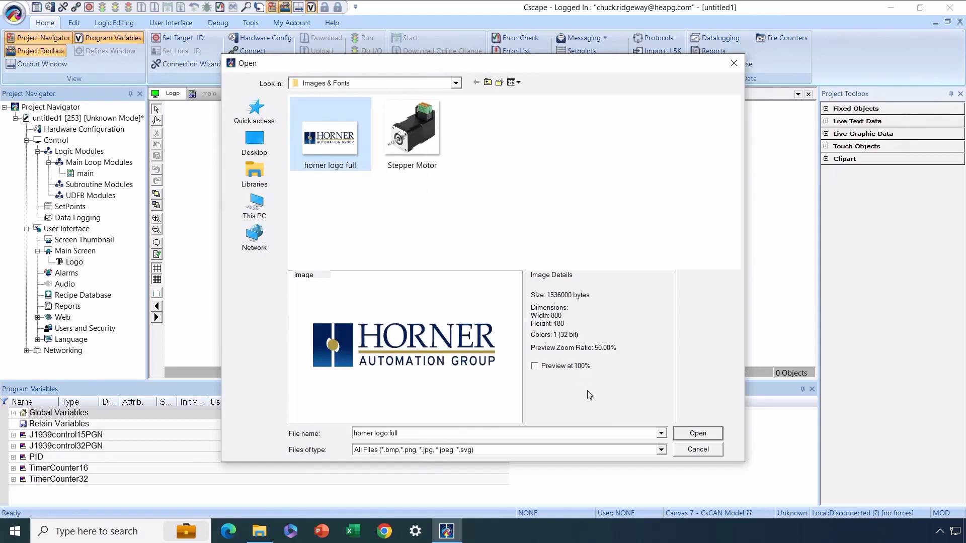
{"action": "left_click", "coordinate": [694, 436]}
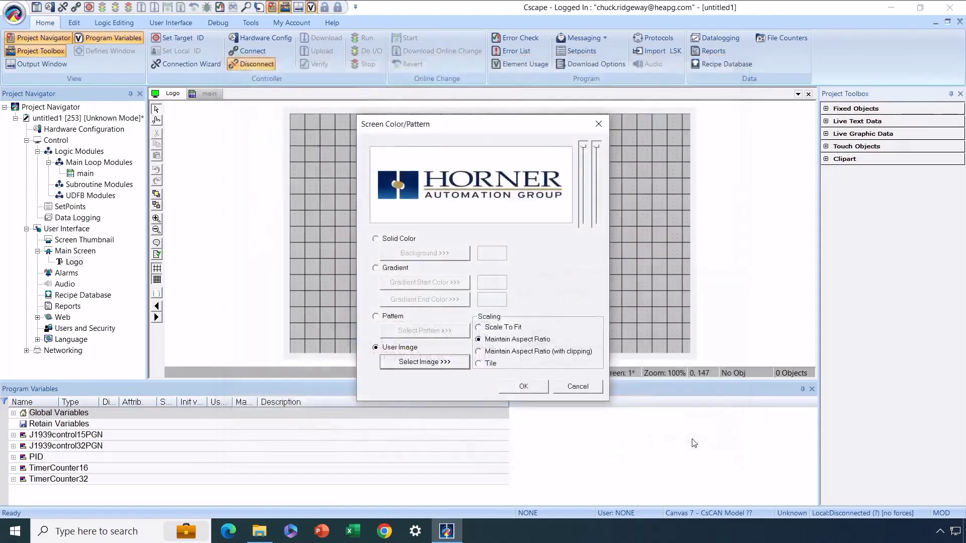
{"action": "left_click", "coordinate": [521, 388]}
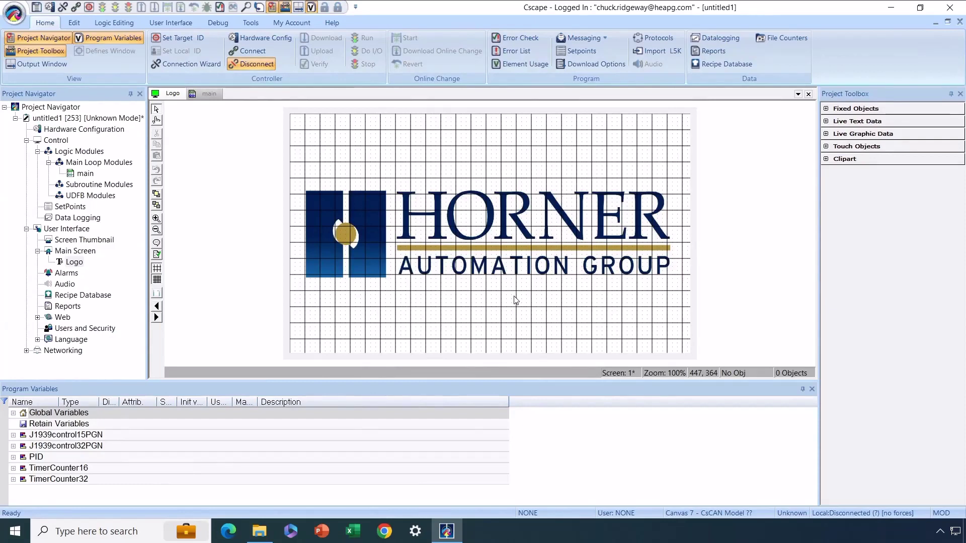
Step: In the main logic, place a coil at row 3, column Q after the timer and enter the address Logo_Screen
{"action": "left_click", "coordinate": [210, 94]}
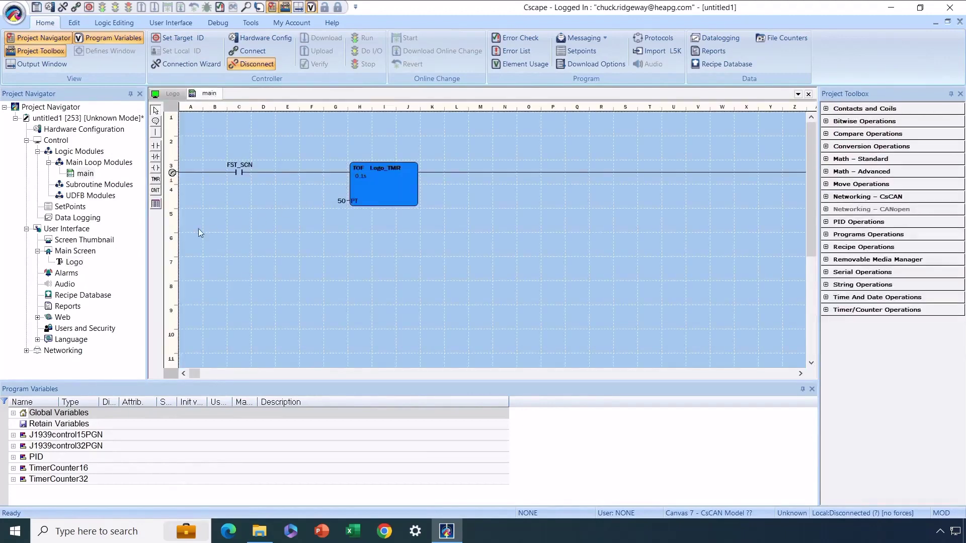
{"action": "left_click", "coordinate": [156, 169]}
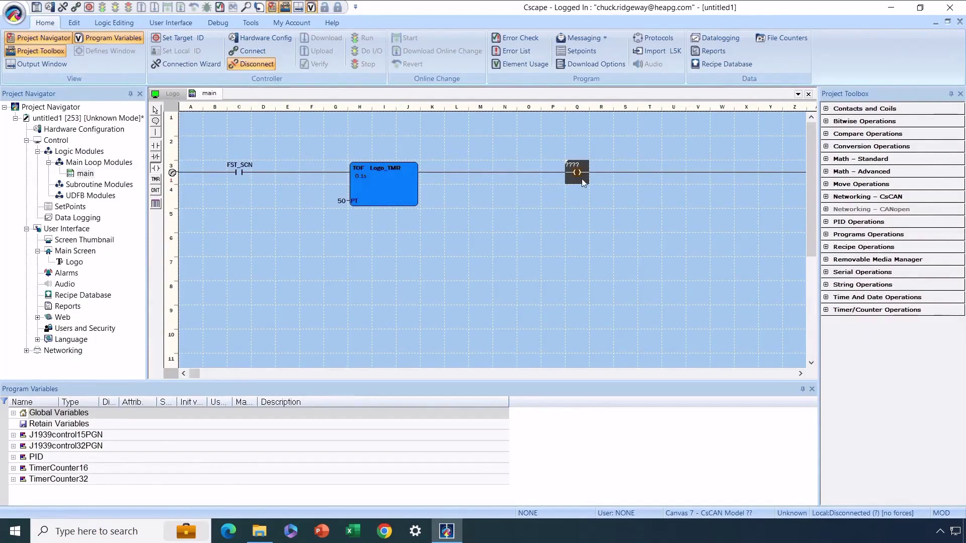
{"action": "left_click", "coordinate": [574, 184]}
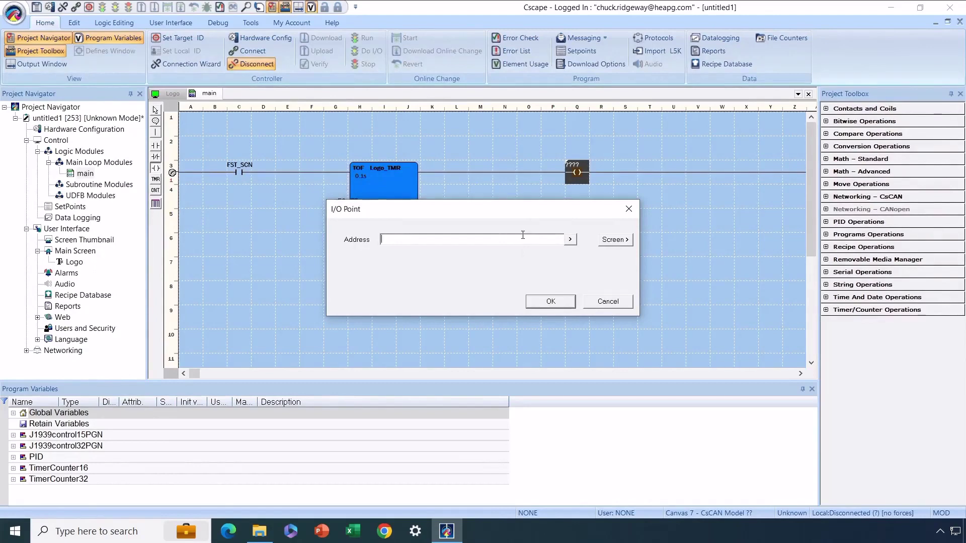
{"action": "type", "text": "Logo_Screen"}
{"action": "left_click", "coordinate": [570, 240]}
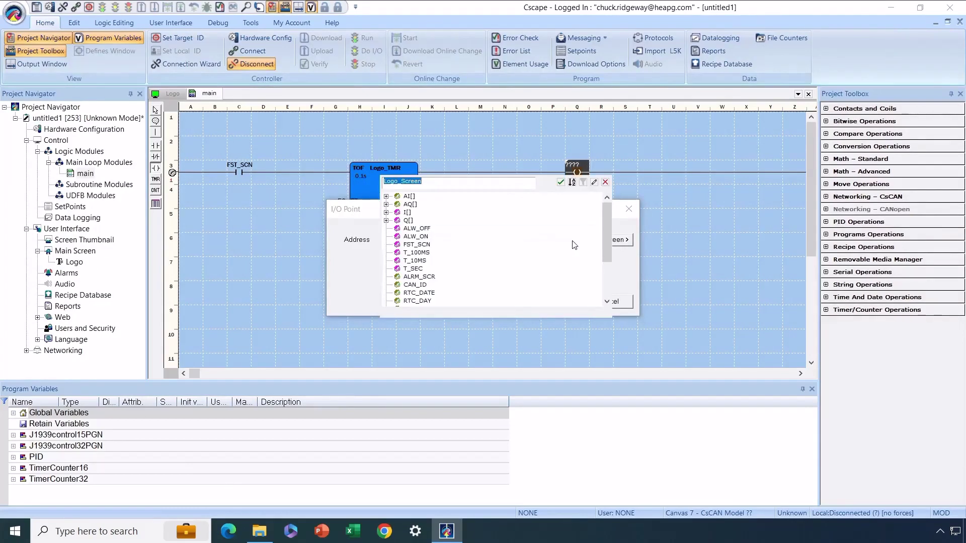
Step: Create Logo_Screen as a BOOL global variable mapped to memory %D1, apply it to the coil, and leave coil placement
{"action": "left_click", "coordinate": [559, 183]}
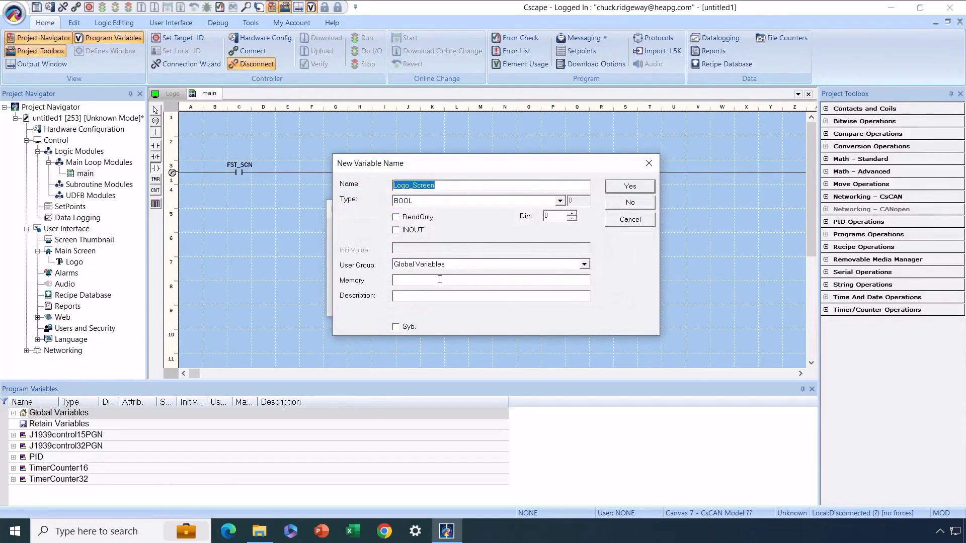
{"action": "left_click", "coordinate": [440, 280]}
{"action": "type", "text": "%D"}
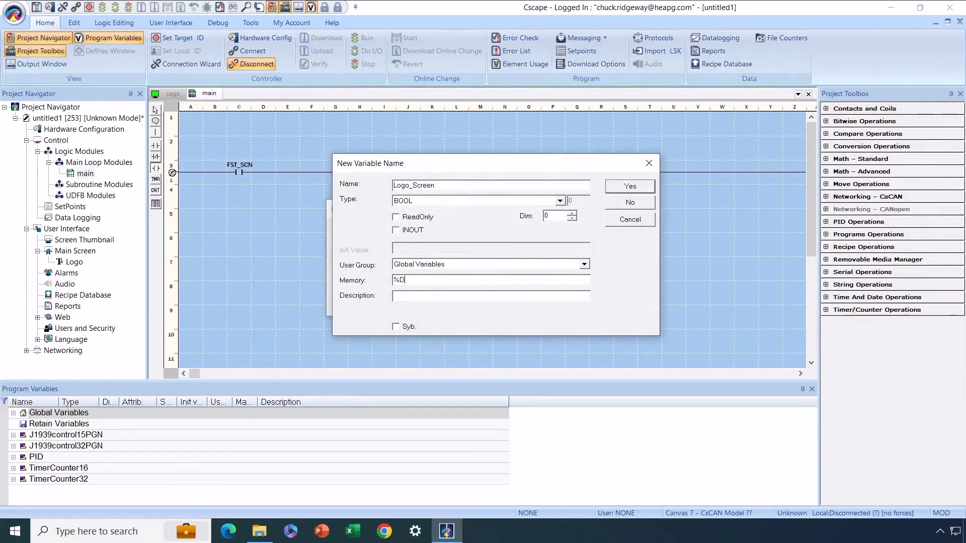
{"action": "type", "text": "1"}
{"action": "left_click", "coordinate": [629, 188]}
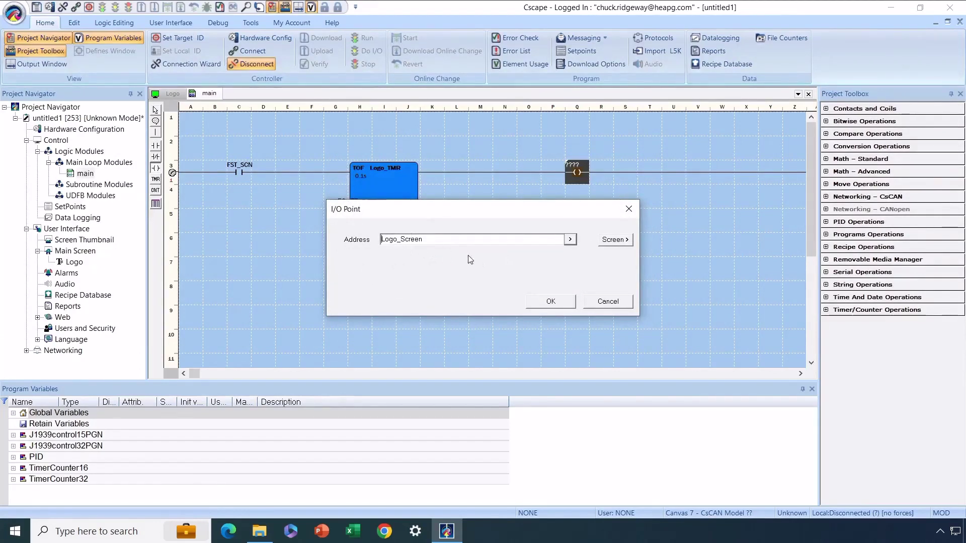
{"action": "left_click", "coordinate": [550, 303]}
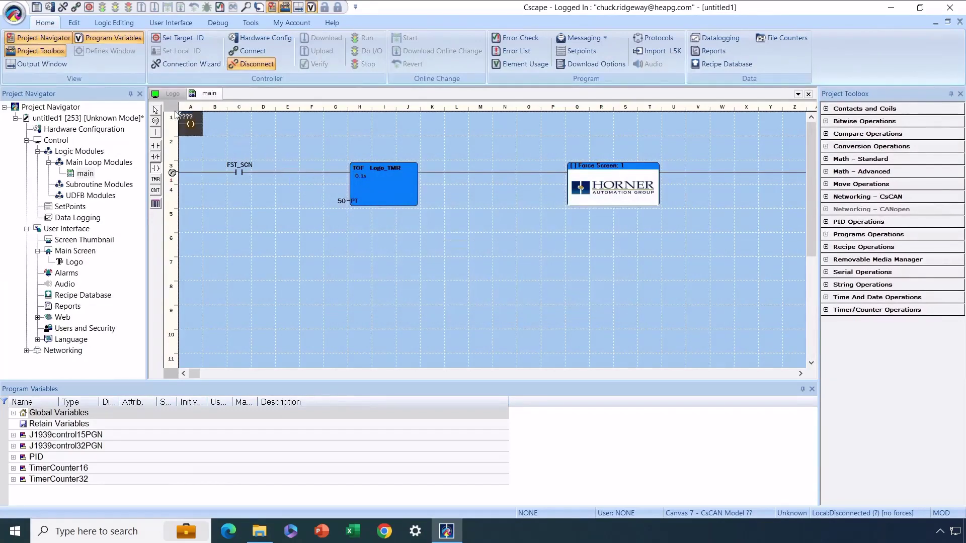
{"action": "left_click", "coordinate": [155, 109]}
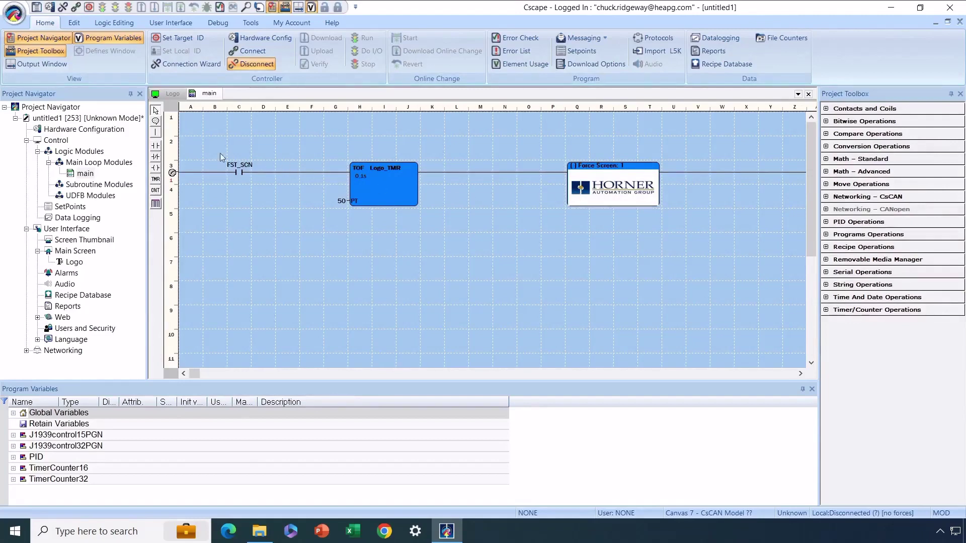
Step: Place a normally open contact at row 6, column C and create the BOOL global variable Start_PB as its address
{"action": "left_click", "coordinate": [156, 146]}
{"action": "left_click", "coordinate": [241, 246]}
{"action": "double_click", "coordinate": [241, 245]}
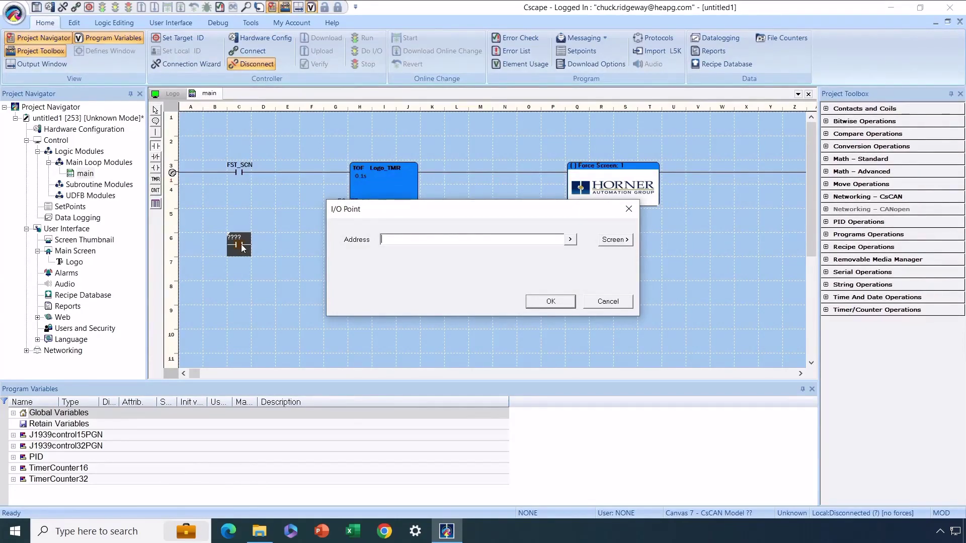
{"action": "type", "text": "Start_PB"}
{"action": "key", "text": "Return"}
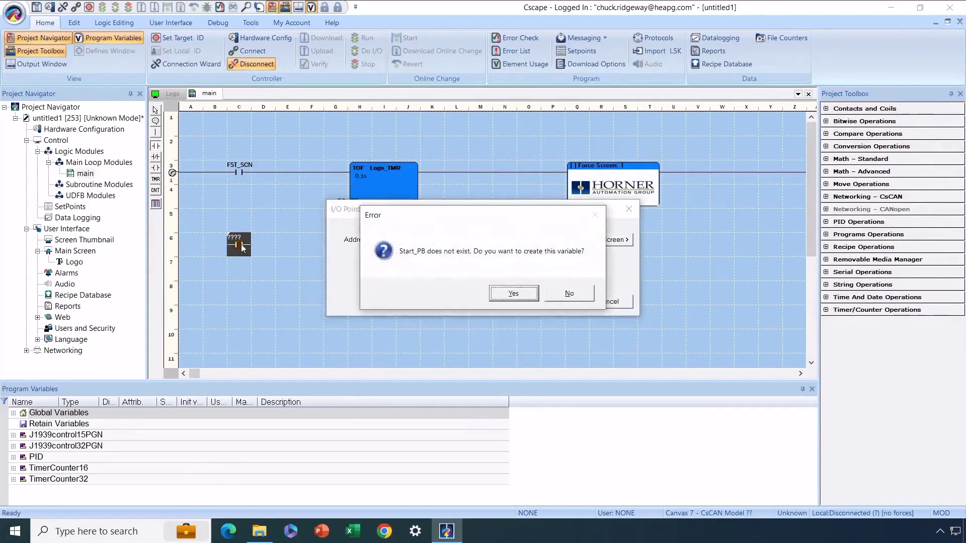
{"action": "left_click", "coordinate": [513, 293]}
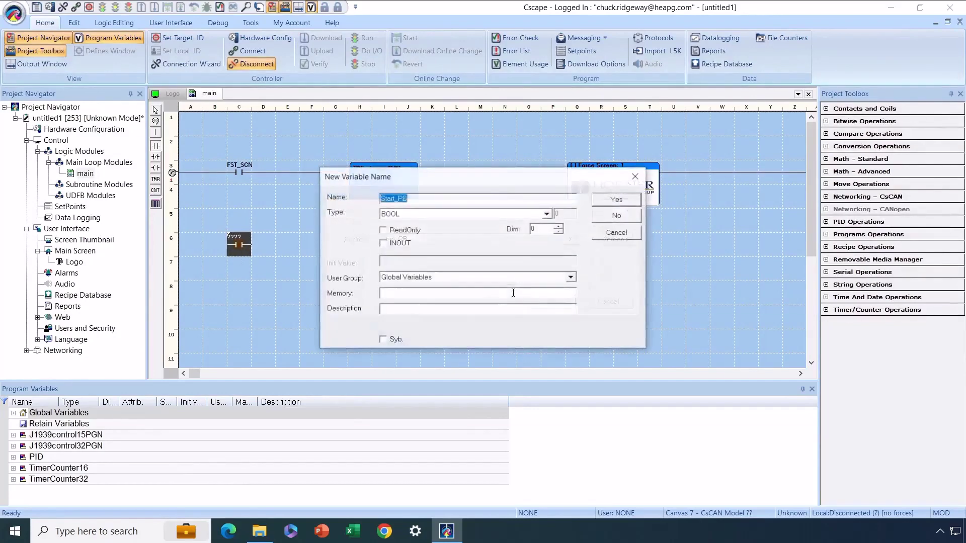
{"action": "left_click", "coordinate": [611, 200]}
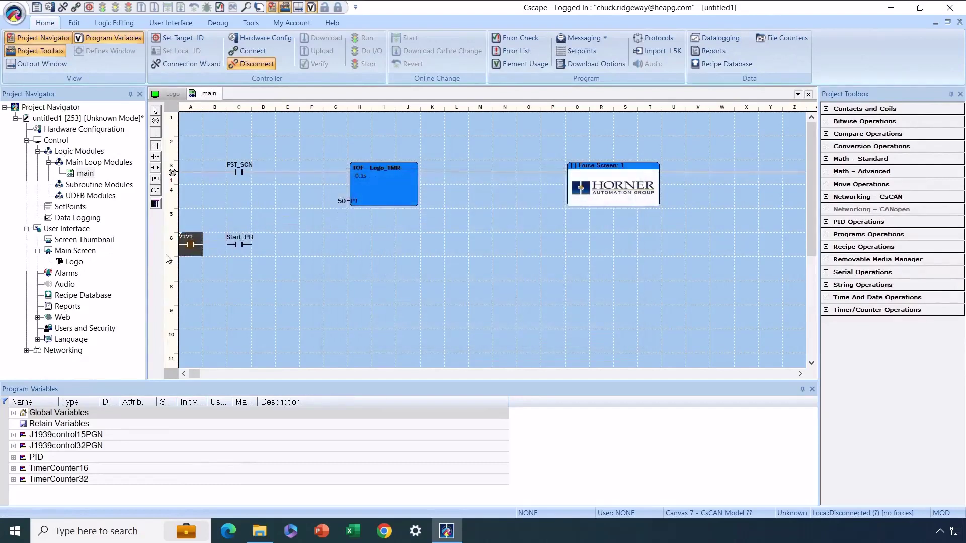
Step: Leave contact placement and turn row 6 into a full rung running through the Start_PB contact
{"action": "key", "text": "Escape"}
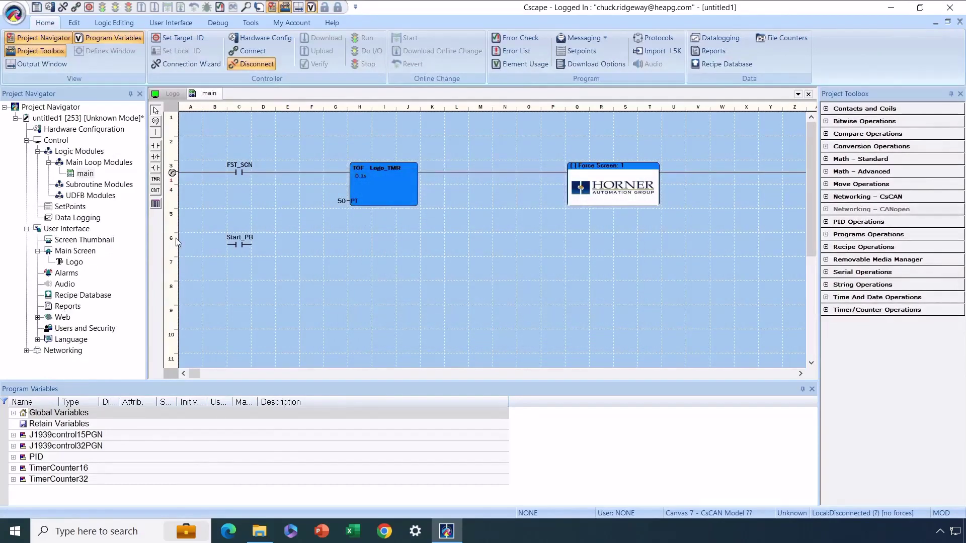
{"action": "right_click", "coordinate": [185, 242]}
{"action": "left_click", "coordinate": [199, 245]}
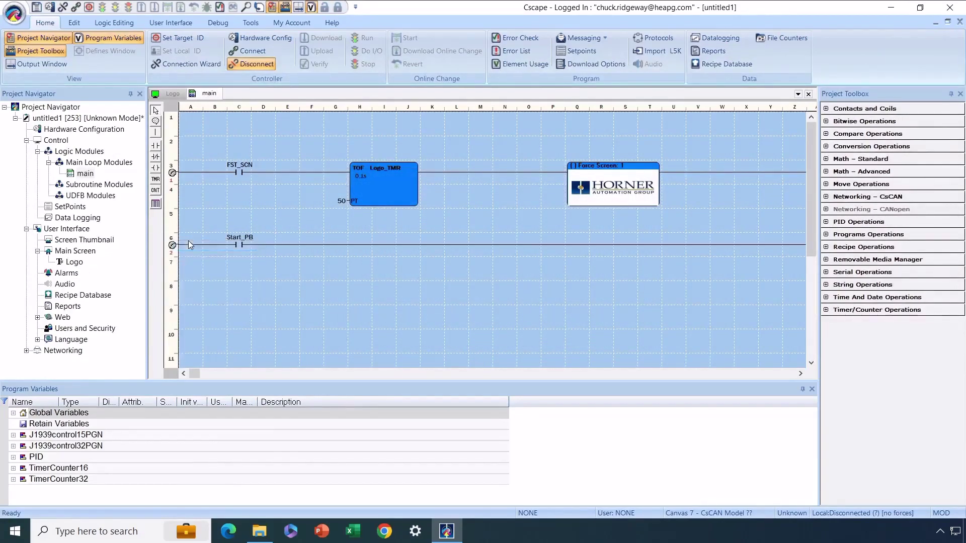
Step: Place a normally closed contact at row 6, column I and create its address Stop_PB as a BOOL global variable mapped to %I3
{"action": "left_click", "coordinate": [155, 156]}
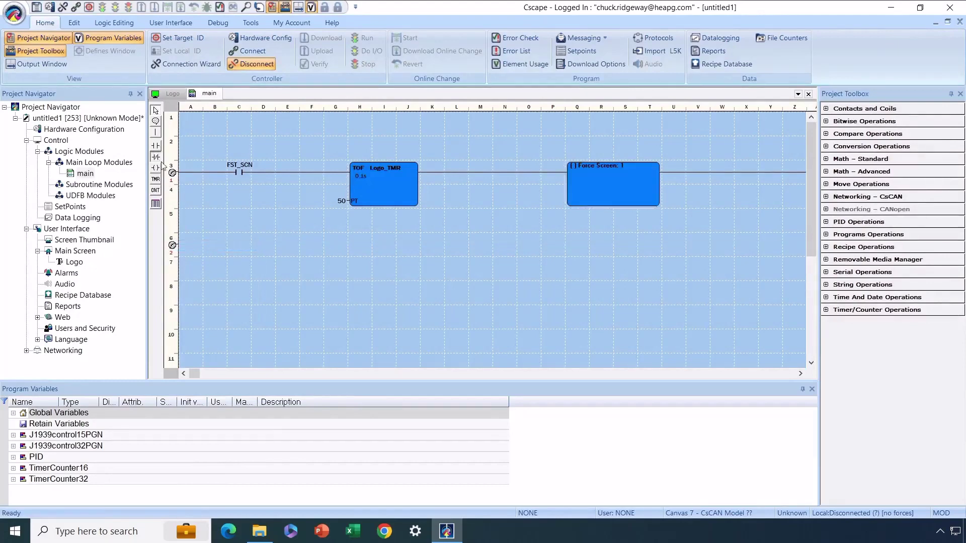
{"action": "left_click", "coordinate": [383, 247]}
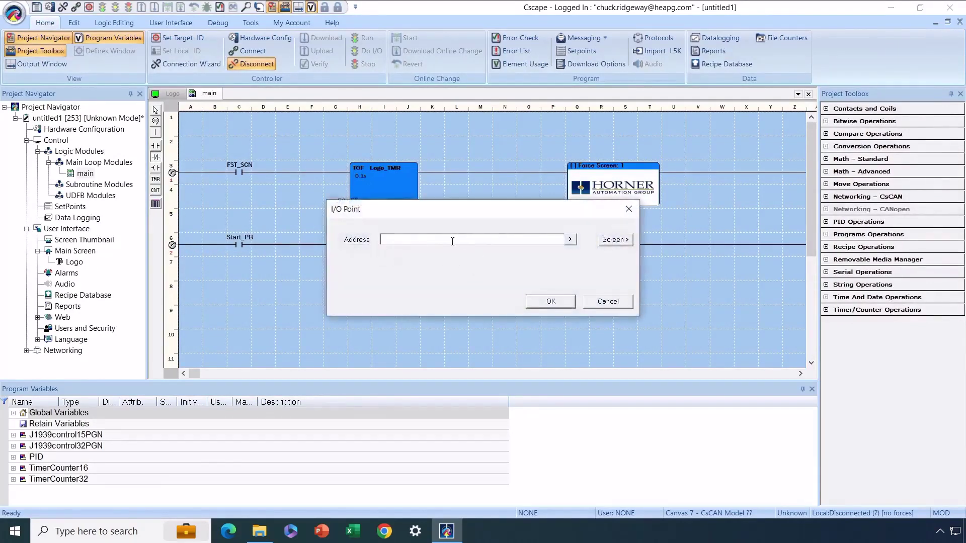
{"action": "type", "text": "Stop_PB"}
{"action": "key", "text": "Return"}
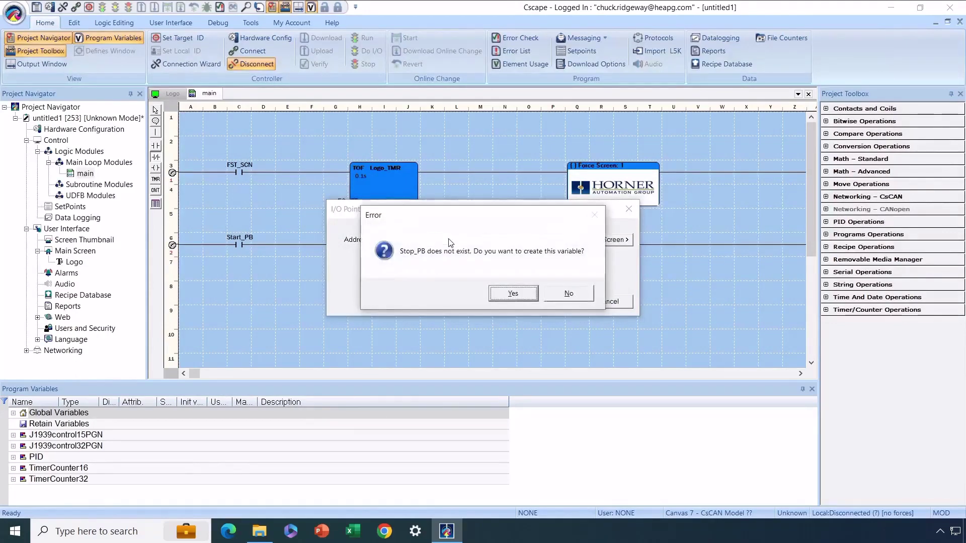
{"action": "left_click", "coordinate": [506, 296]}
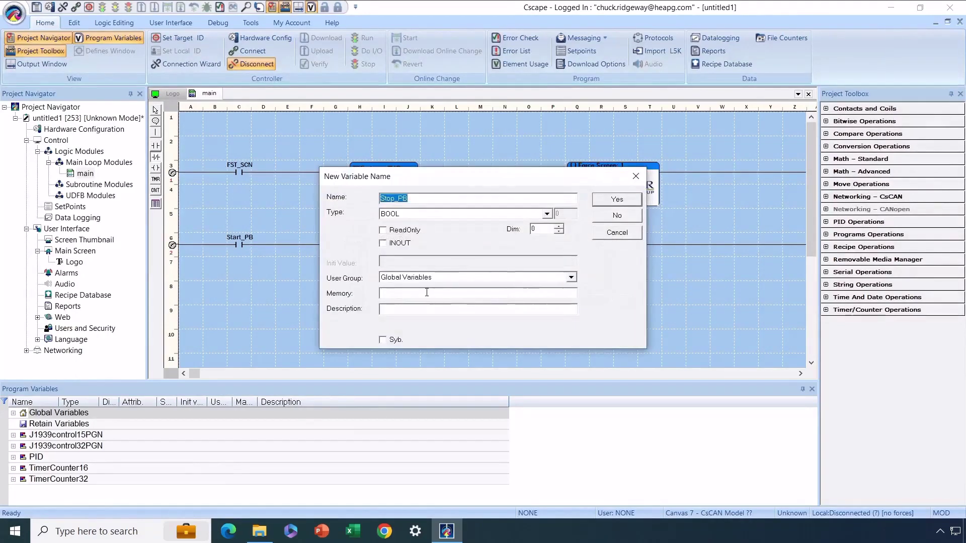
{"action": "left_click", "coordinate": [427, 292]}
{"action": "type", "text": "%I3"}
{"action": "left_click", "coordinate": [623, 201]}
{"action": "left_click", "coordinate": [156, 157]}
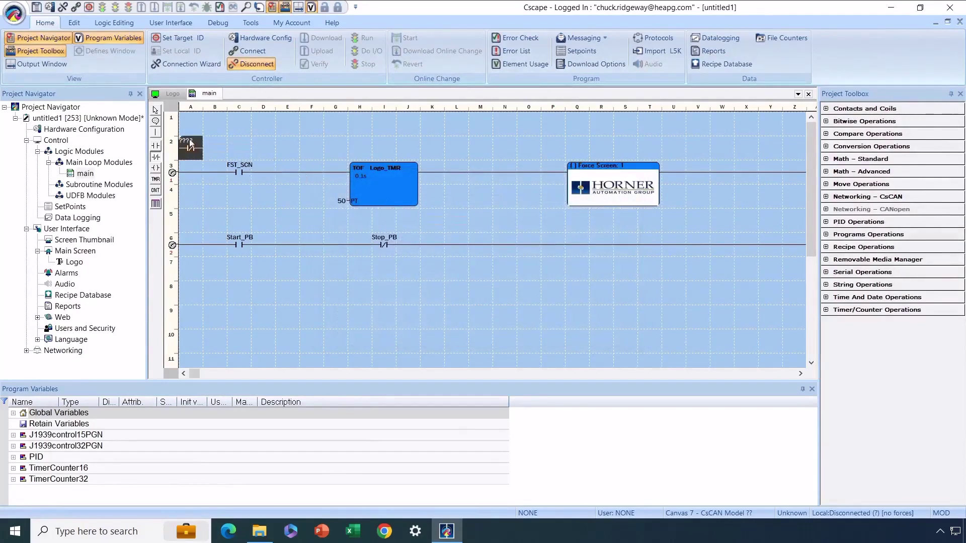
Step: Place a coil at row 6, column R and create its address Pump as a BOOL global variable mapped to %Q1
{"action": "left_click", "coordinate": [156, 167]}
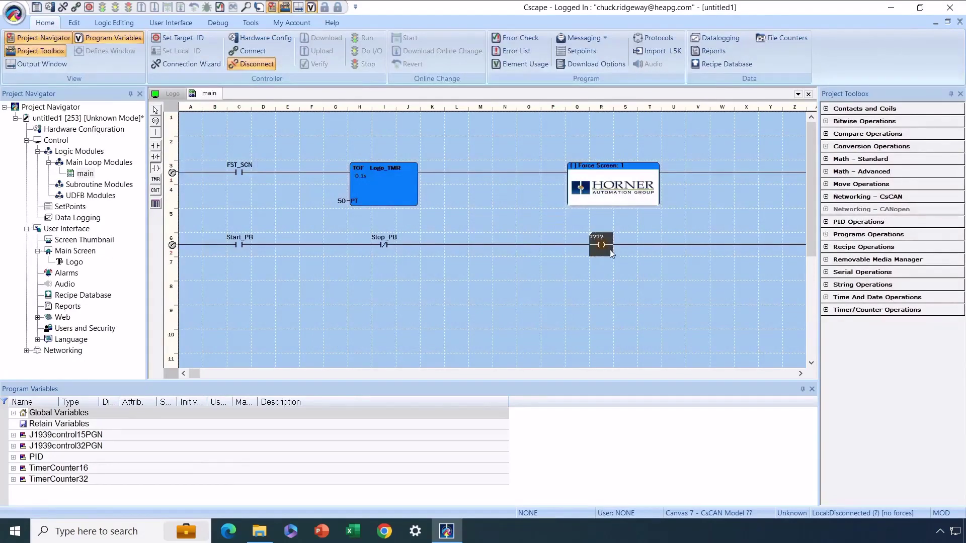
{"action": "left_click", "coordinate": [613, 254]}
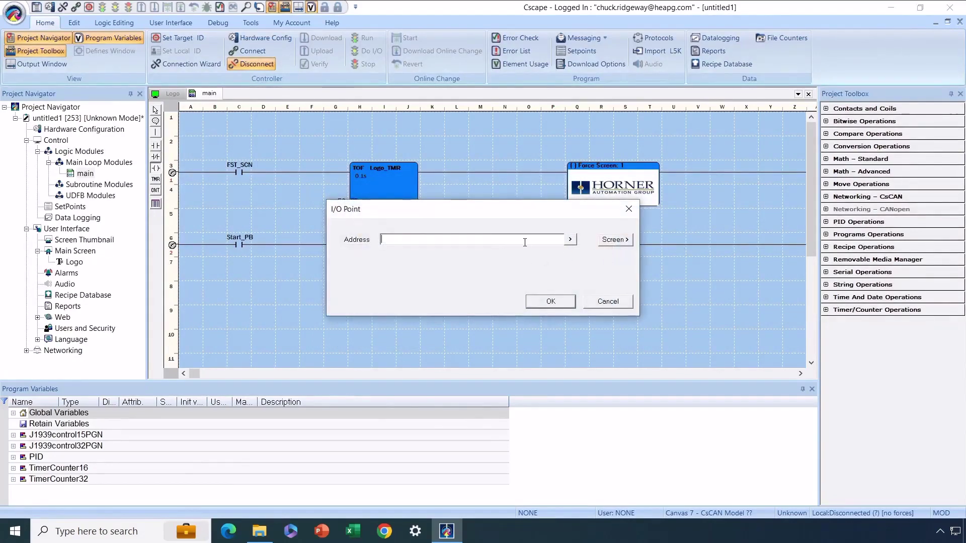
{"action": "type", "text": "Pump"}
{"action": "left_click", "coordinate": [538, 301]}
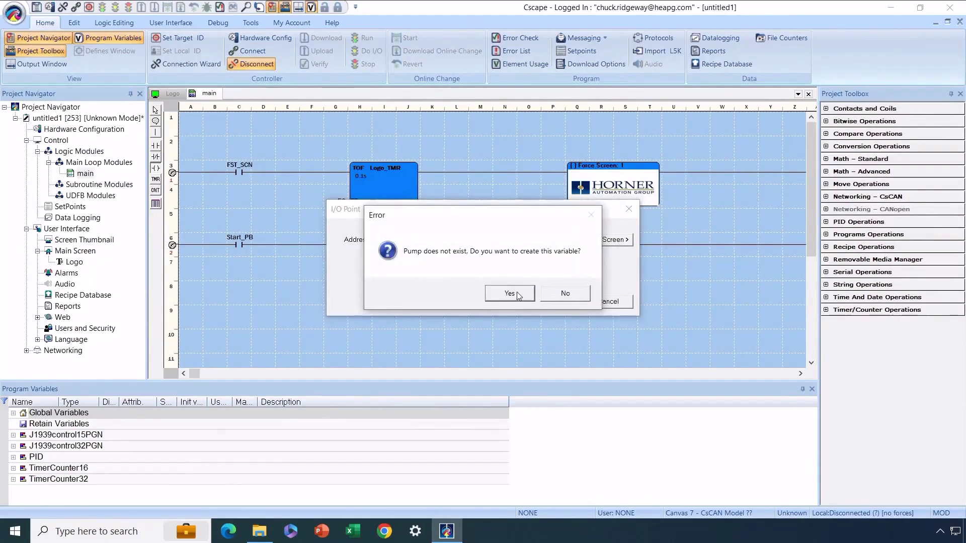
{"action": "left_click", "coordinate": [518, 296]}
{"action": "left_click", "coordinate": [405, 295]}
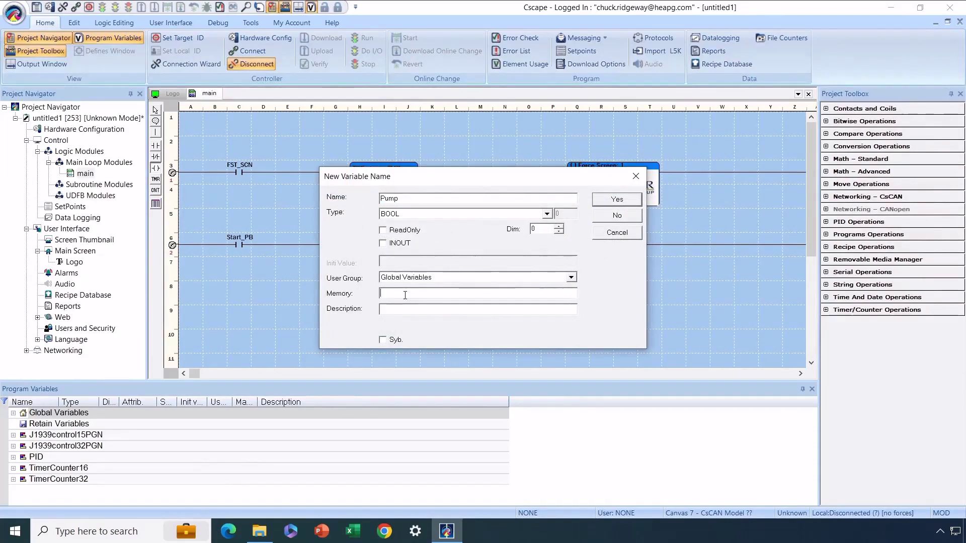
{"action": "type", "text": "%Q1"}
{"action": "left_click", "coordinate": [618, 201]}
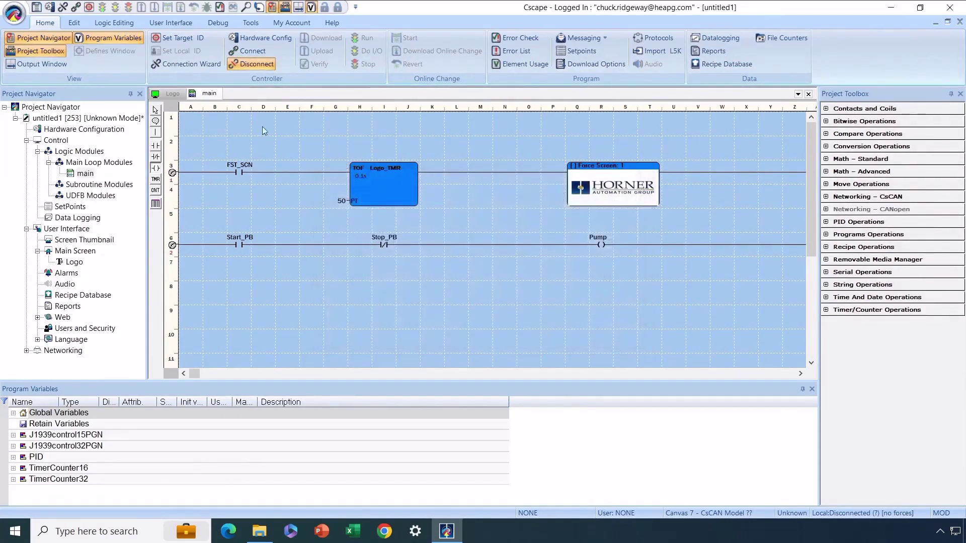
Step: Draw vertical branch lines from row 6 down to row 7 on both sides of the Start_PB contact
{"action": "left_click", "coordinate": [155, 132]}
{"action": "left_click", "coordinate": [212, 252]}
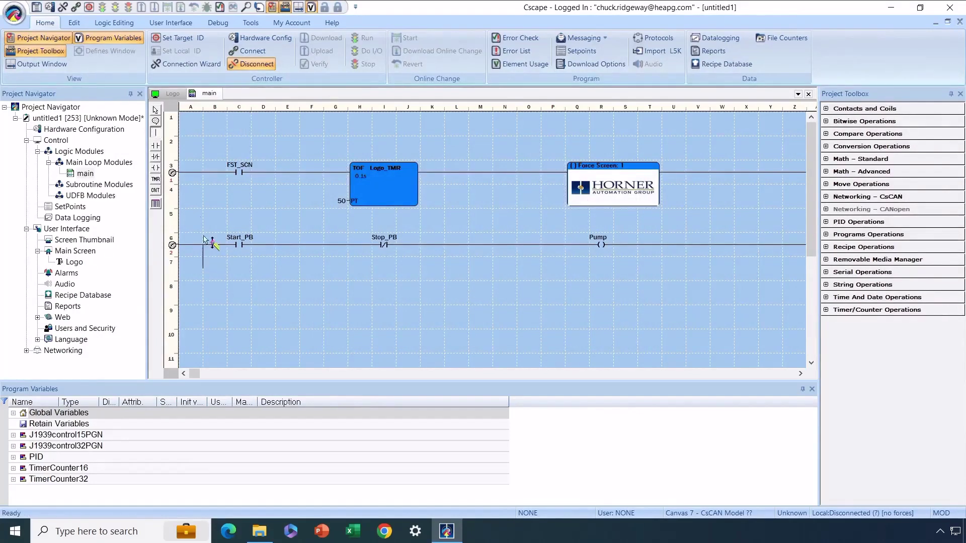
{"action": "left_click", "coordinate": [278, 256]}
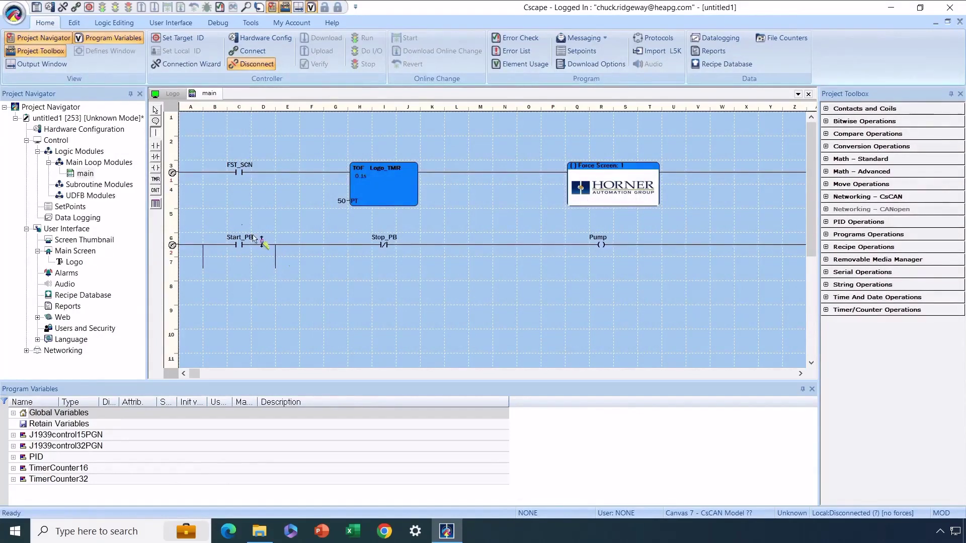
Step: Place a normally open contact with the address Pump at row 7, column C, closing the branch around Start_PB, and leave contact placement
{"action": "left_click", "coordinate": [157, 150]}
{"action": "left_click", "coordinate": [237, 270]}
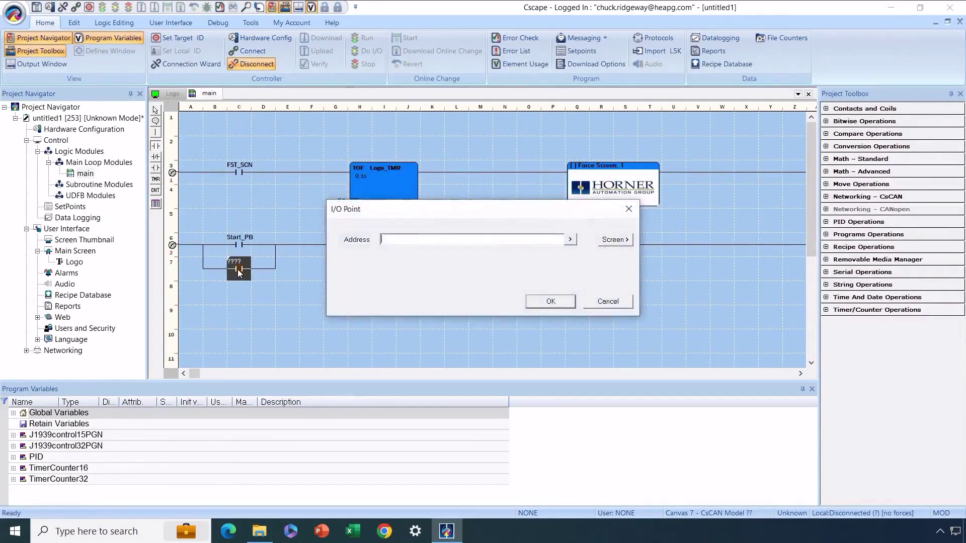
{"action": "type", "text": "Pump"}
{"action": "key", "text": "Return"}
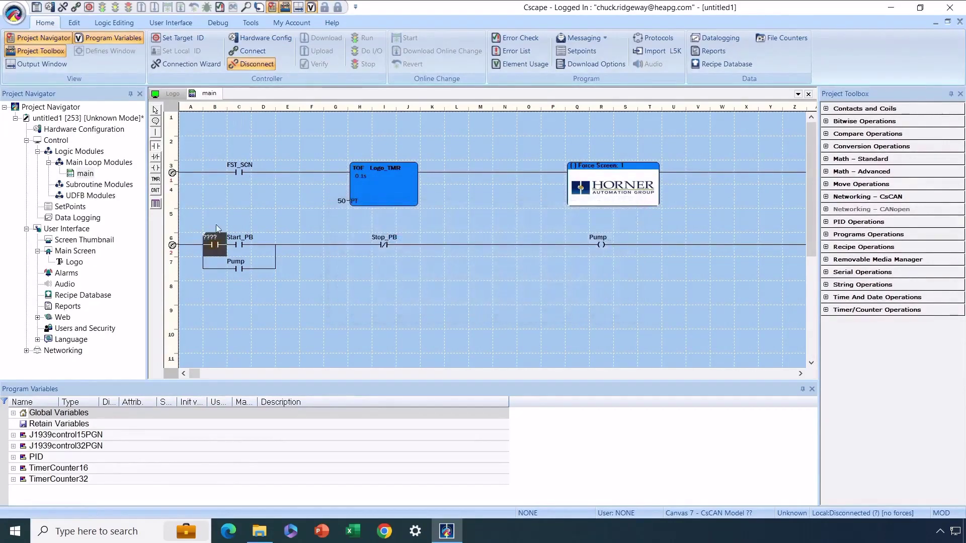
{"action": "left_click", "coordinate": [159, 110]}
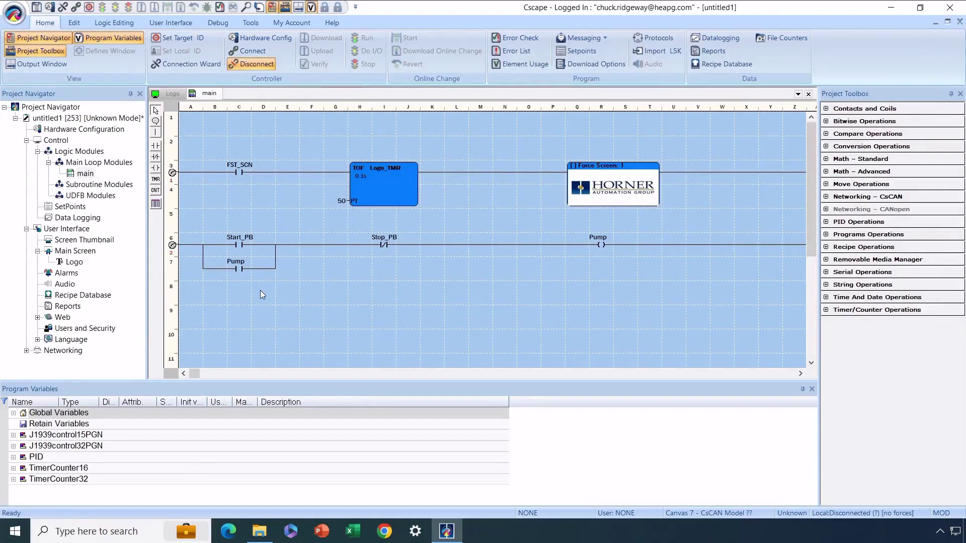
Step: Add a new screen under Main Screen and name it Pump_Control
{"action": "left_click", "coordinate": [76, 252]}
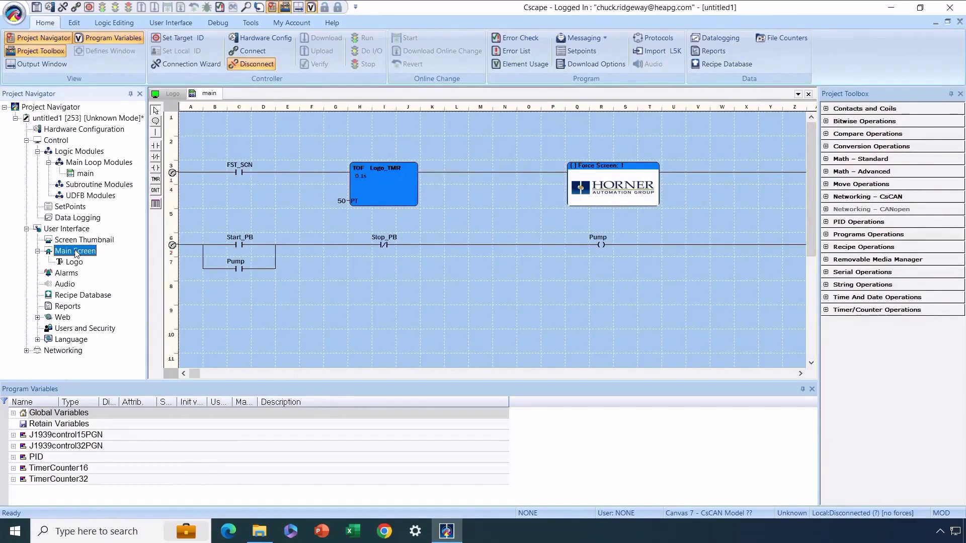
{"action": "right_click", "coordinate": [76, 252]}
{"action": "left_click", "coordinate": [102, 273]}
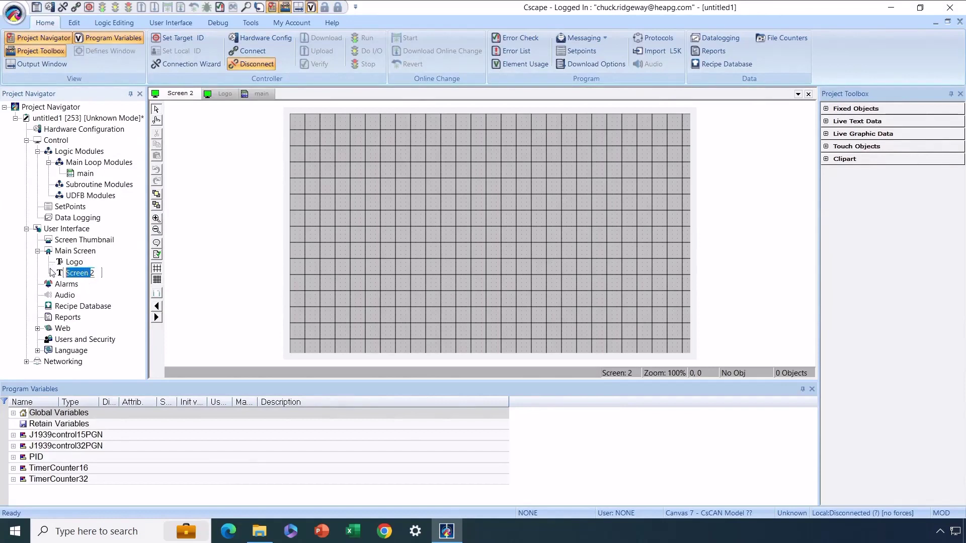
{"action": "key", "text": "BackSpace"}
{"action": "type", "text": "Pump_Control"}
{"action": "key", "text": "Return"}
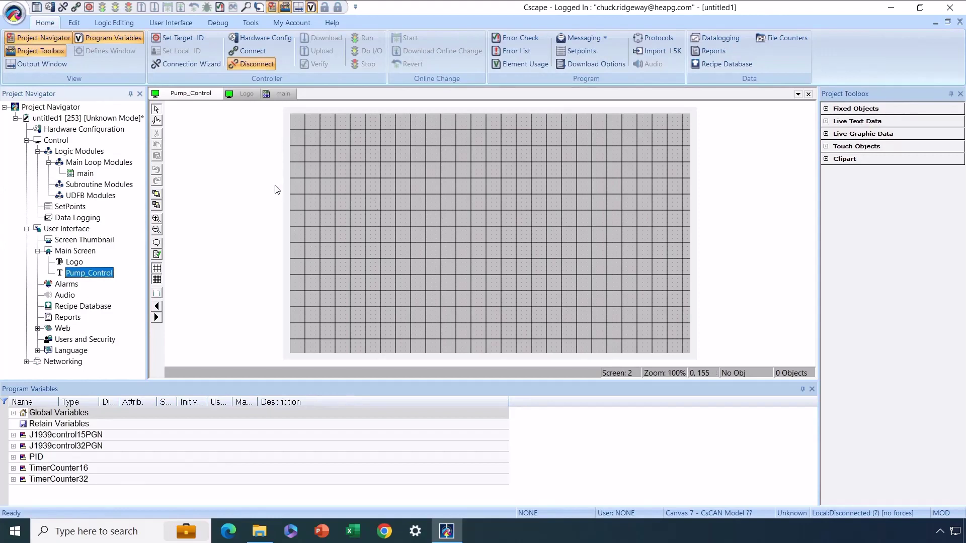
Step: Turn off Show Grid and Snap to Grid for the primary object grid on the Pump_Control screen
{"action": "right_click", "coordinate": [260, 183]}
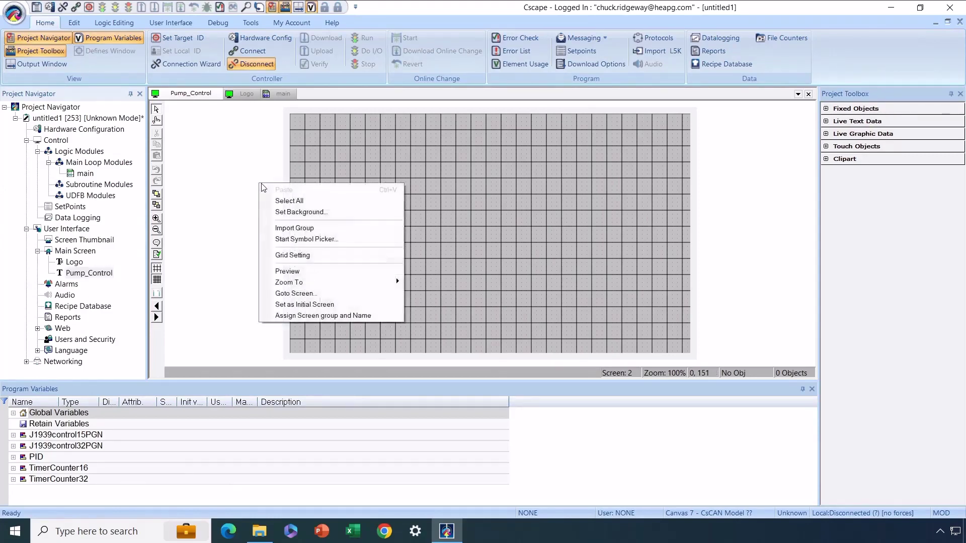
{"action": "left_click", "coordinate": [306, 255]}
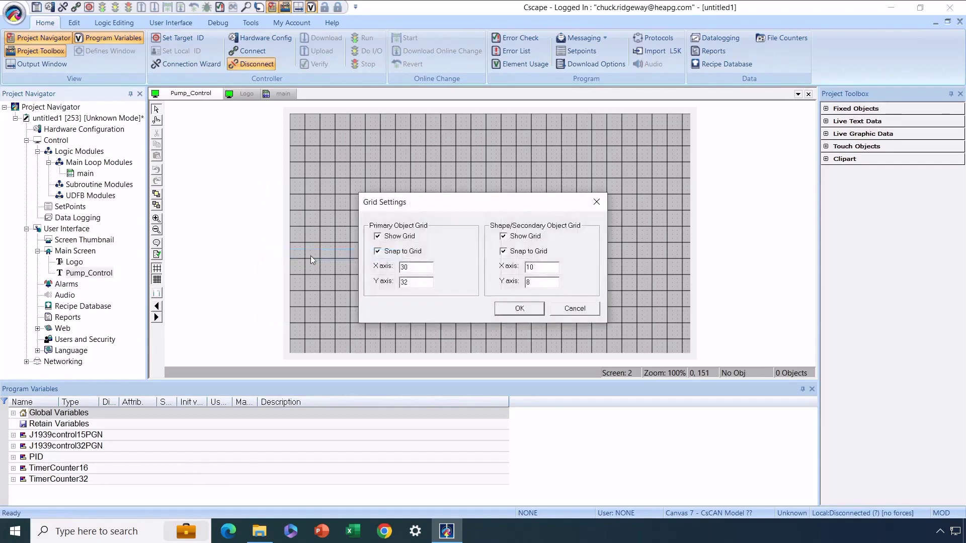
{"action": "left_click", "coordinate": [378, 237]}
{"action": "left_click", "coordinate": [375, 253]}
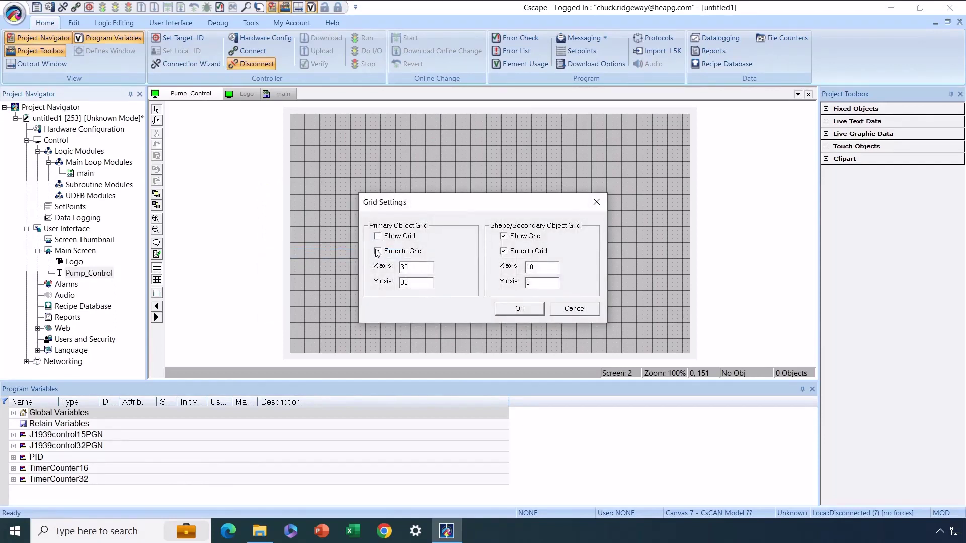
{"action": "left_click", "coordinate": [519, 309]}
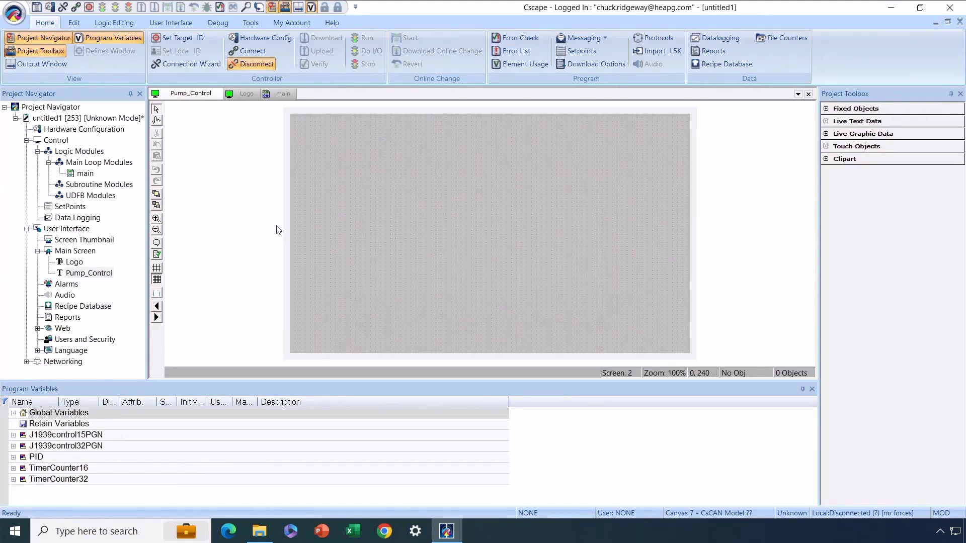
Step: Set the Pump_Control screen's background to the light grey brushed-metal pattern with Scale To Fit scaling and no tint
{"action": "right_click", "coordinate": [258, 206]}
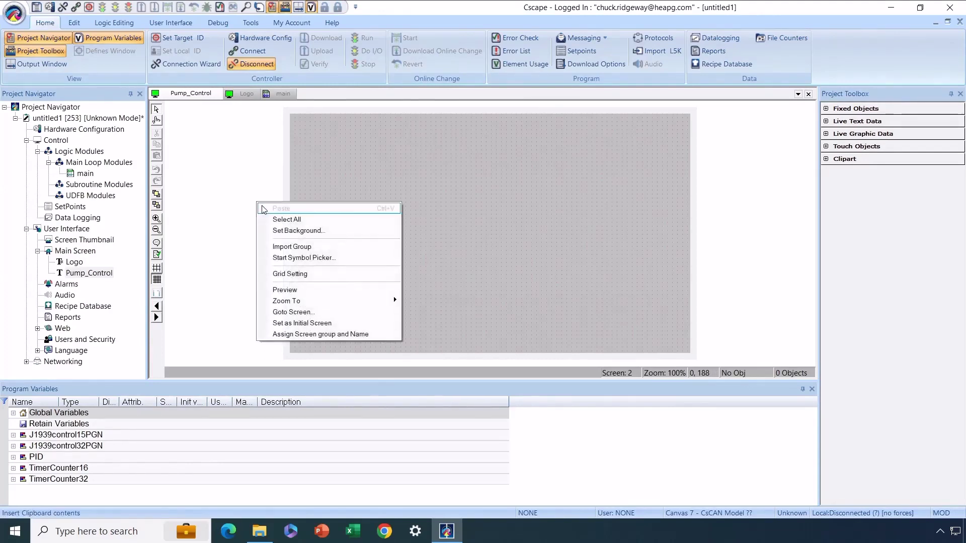
{"action": "left_click", "coordinate": [285, 231]}
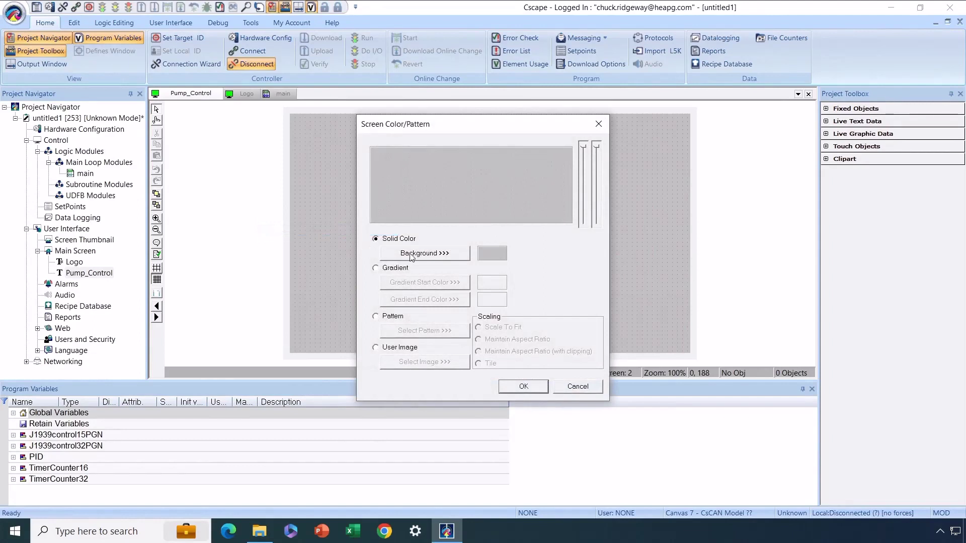
{"action": "left_click", "coordinate": [376, 317]}
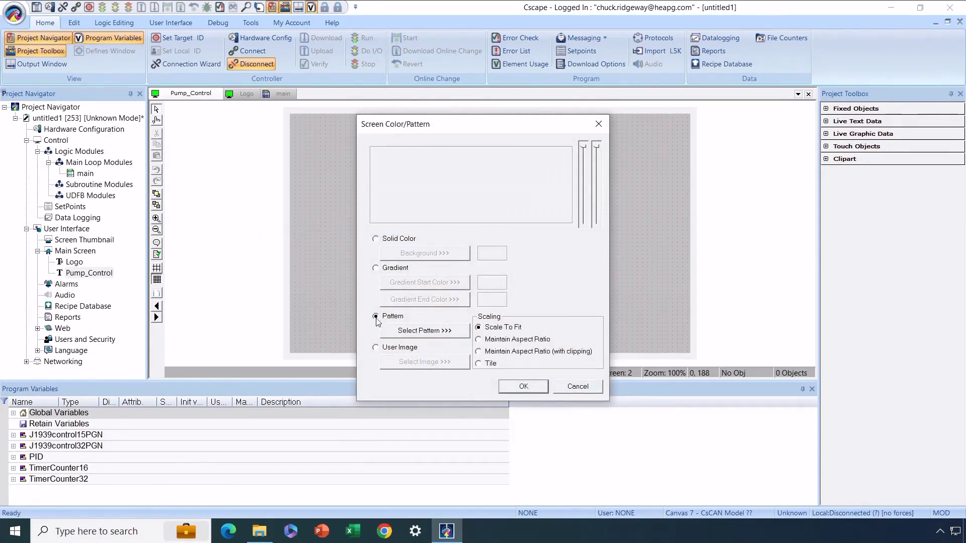
{"action": "left_click", "coordinate": [420, 332]}
{"action": "left_click", "coordinate": [418, 294]}
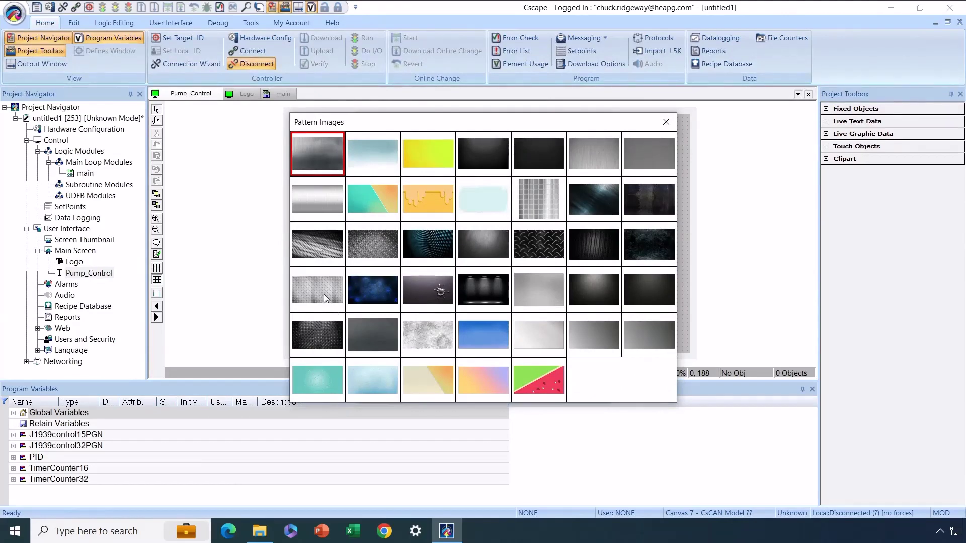
{"action": "left_click", "coordinate": [541, 297]}
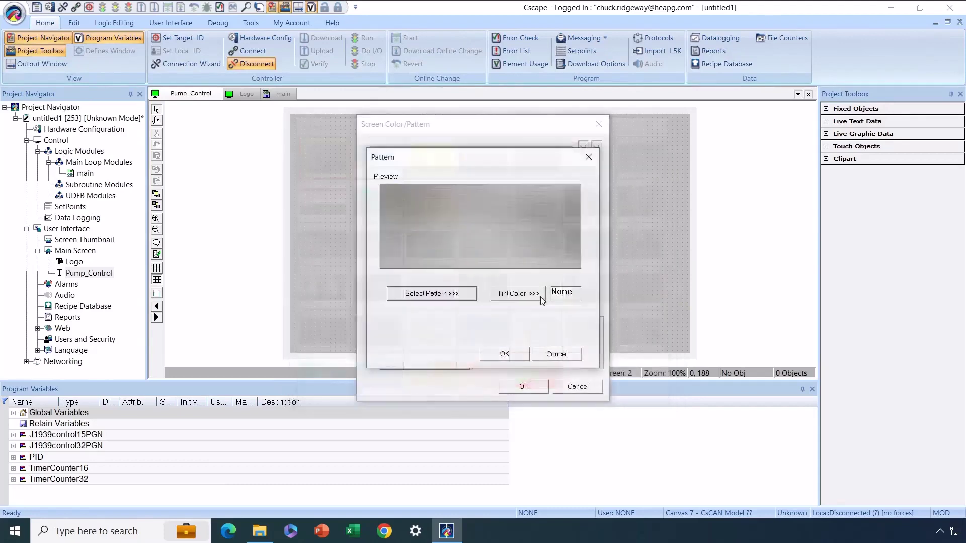
{"action": "left_click", "coordinate": [525, 354]}
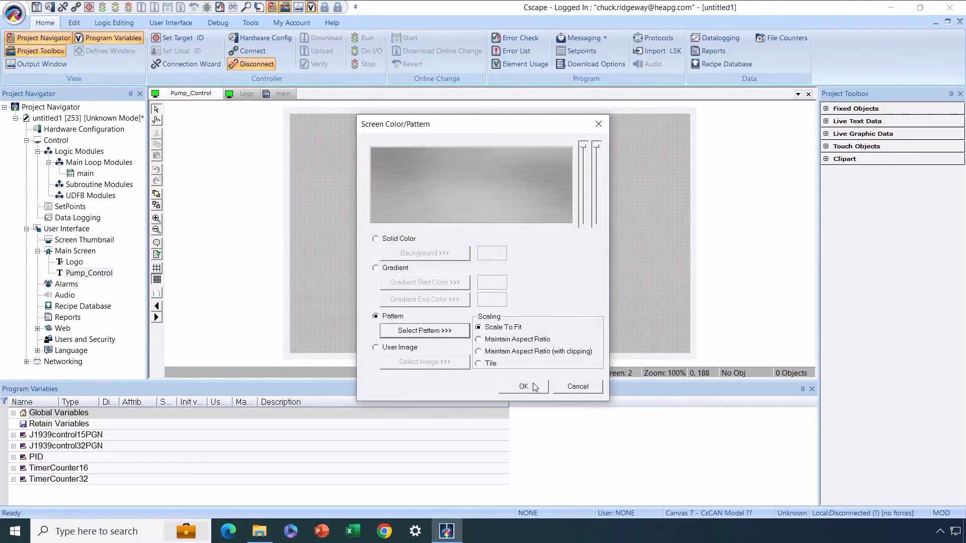
{"action": "left_click", "coordinate": [534, 386]}
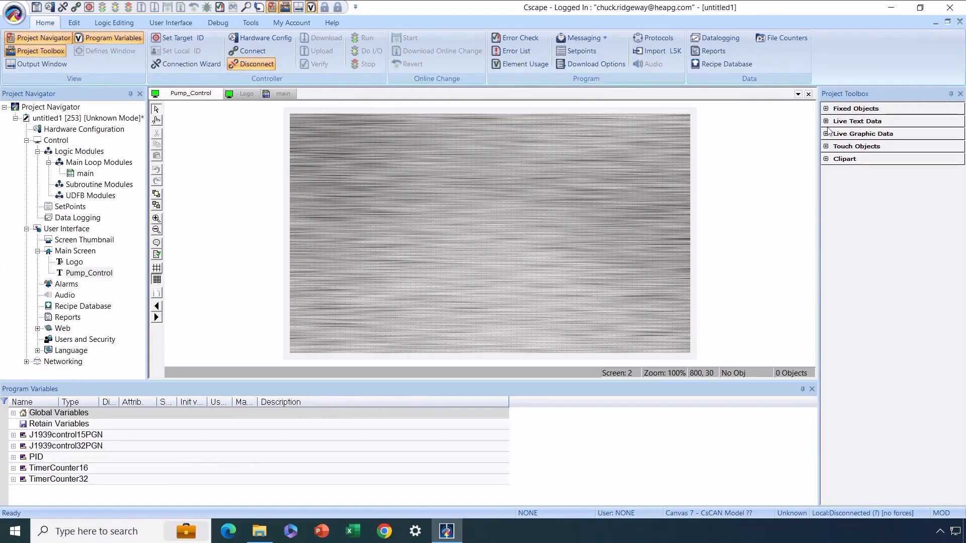
Step: Draw a square Button/Switch touch object about 110 pixels wide at about 50, 136 on the Pump_Control screen and open its properties
{"action": "left_click", "coordinate": [826, 147]}
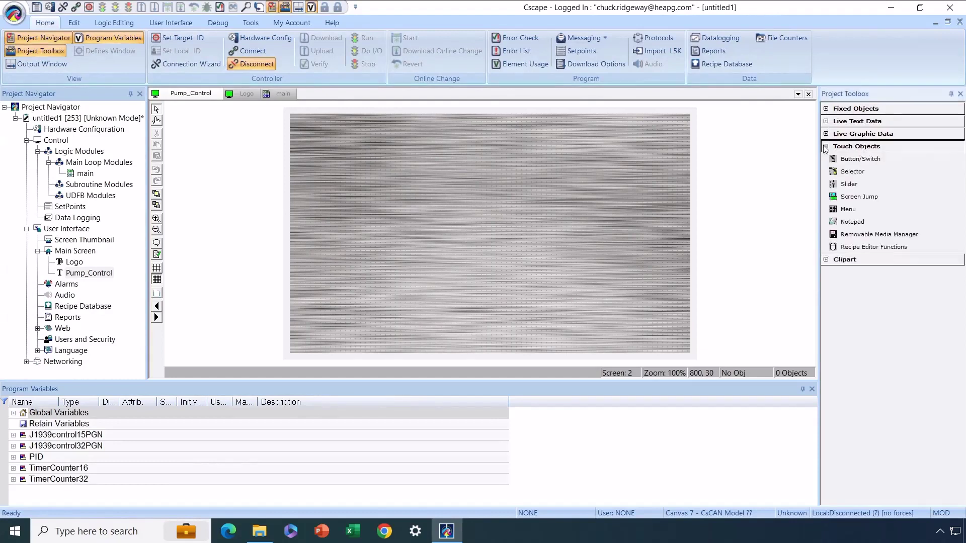
{"action": "left_click", "coordinate": [861, 159]}
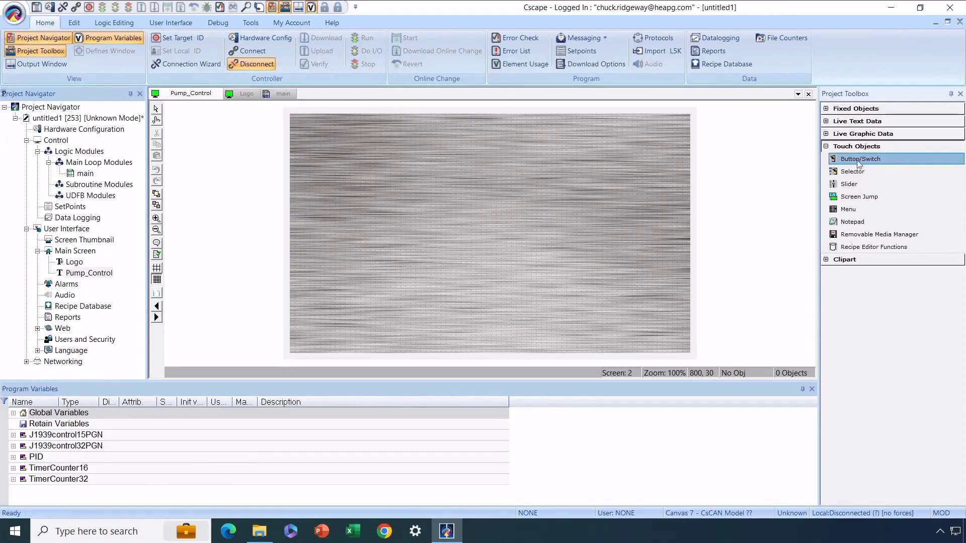
{"action": "left_click_drag", "start_coordinate": [314, 186], "coordinate": [366, 239]}
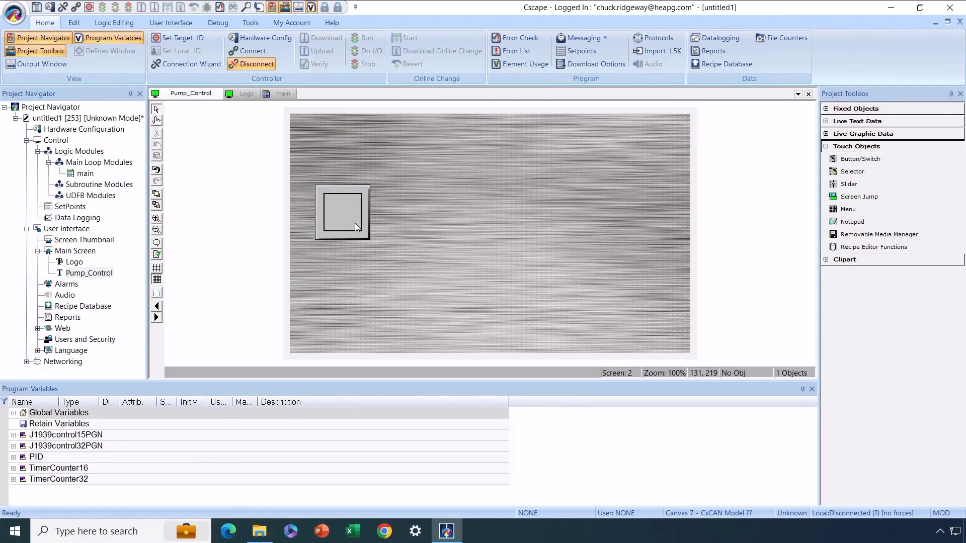
{"action": "double_click", "coordinate": [355, 223]}
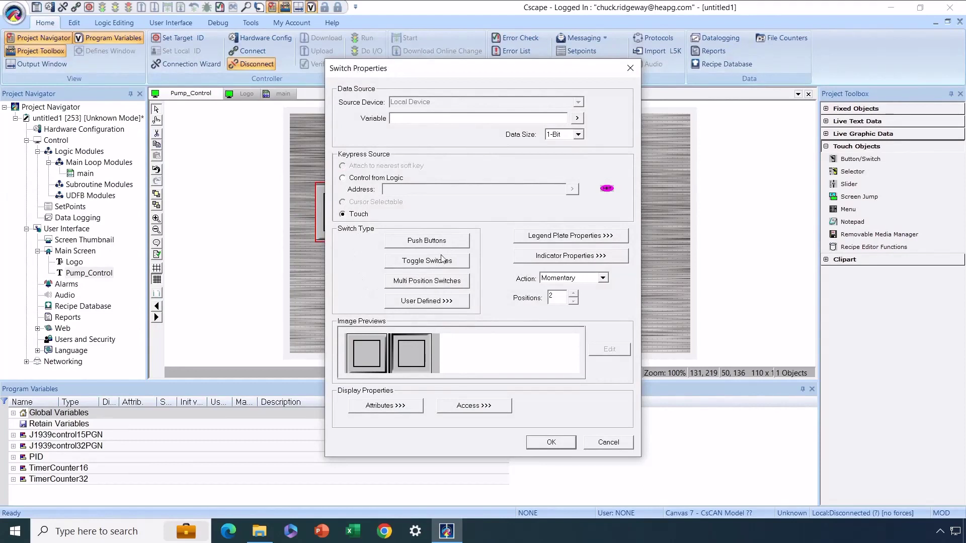
Step: Browse the available push button, toggle switch and multi-position switch styles for the new switch object
{"action": "left_click", "coordinate": [446, 245]}
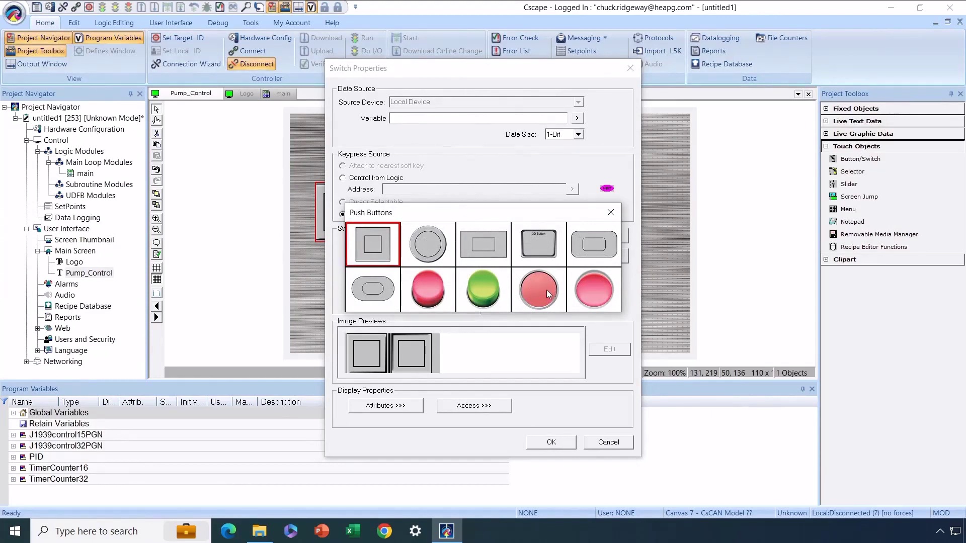
{"action": "left_click", "coordinate": [611, 212]}
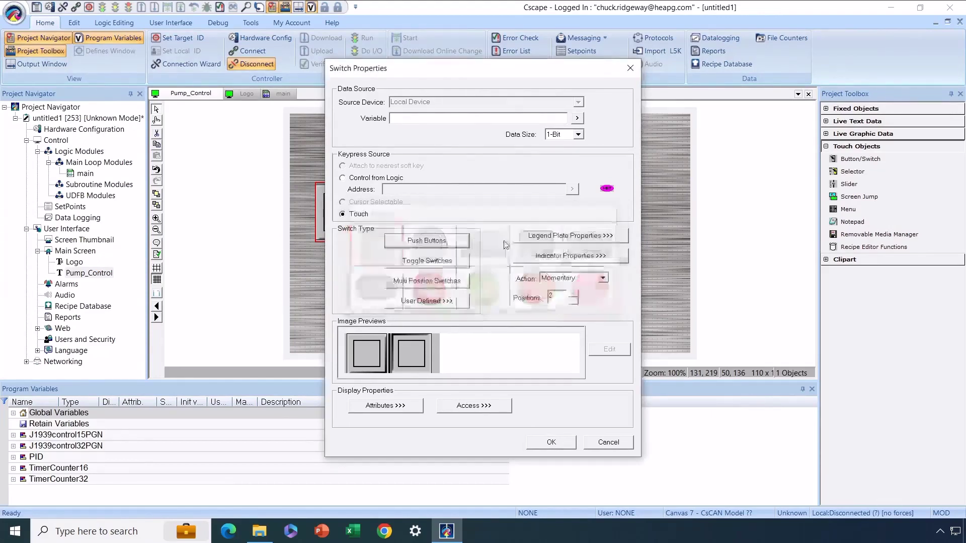
{"action": "left_click", "coordinate": [451, 263]}
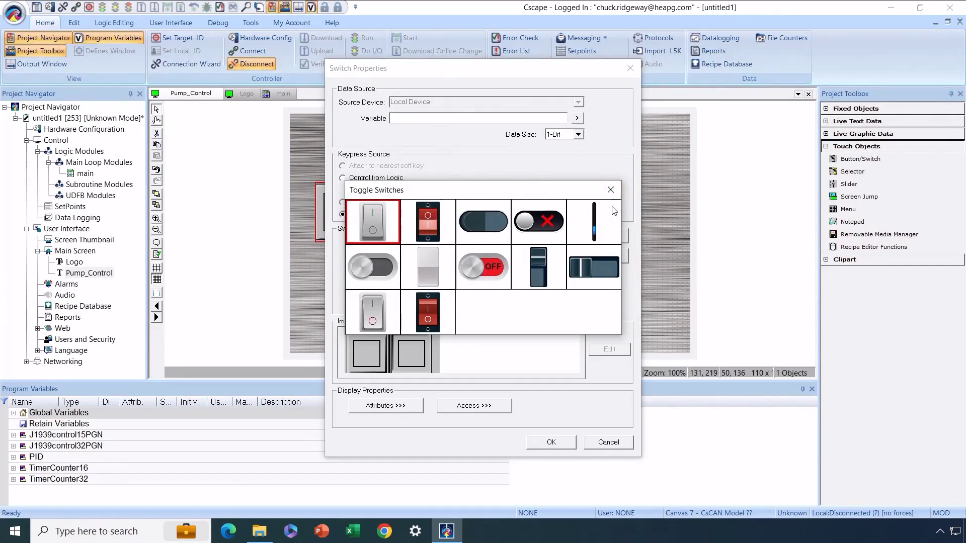
{"action": "left_click", "coordinate": [612, 187]}
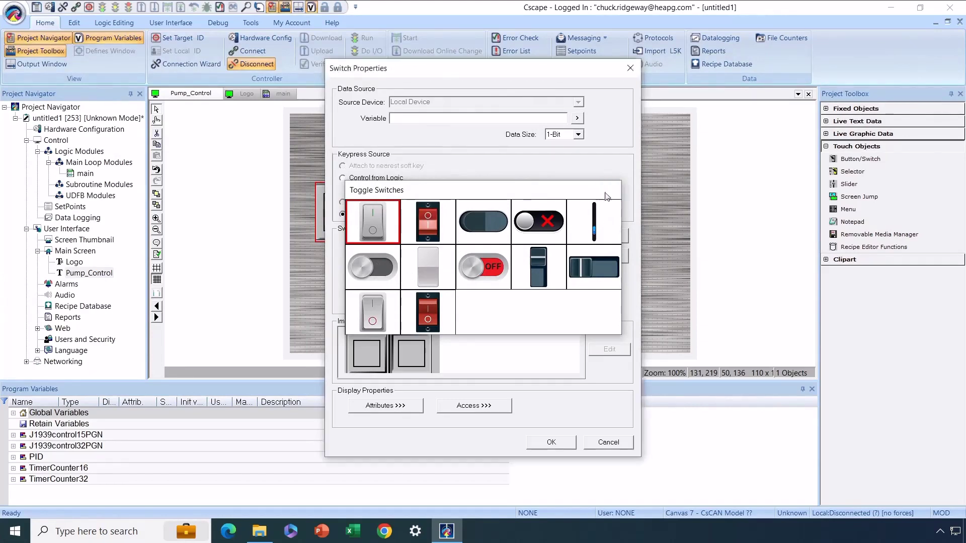
{"action": "left_click", "coordinate": [439, 280]}
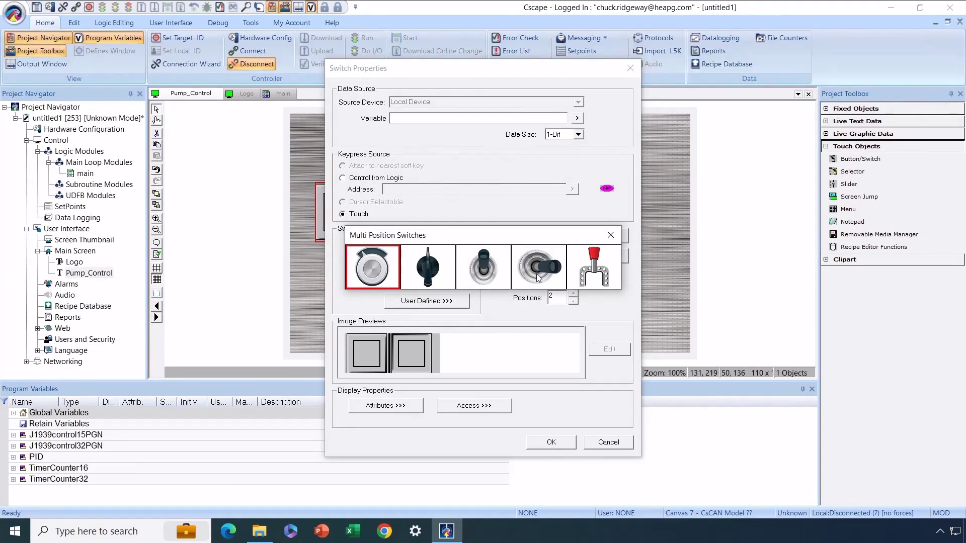
{"action": "left_click", "coordinate": [610, 235]}
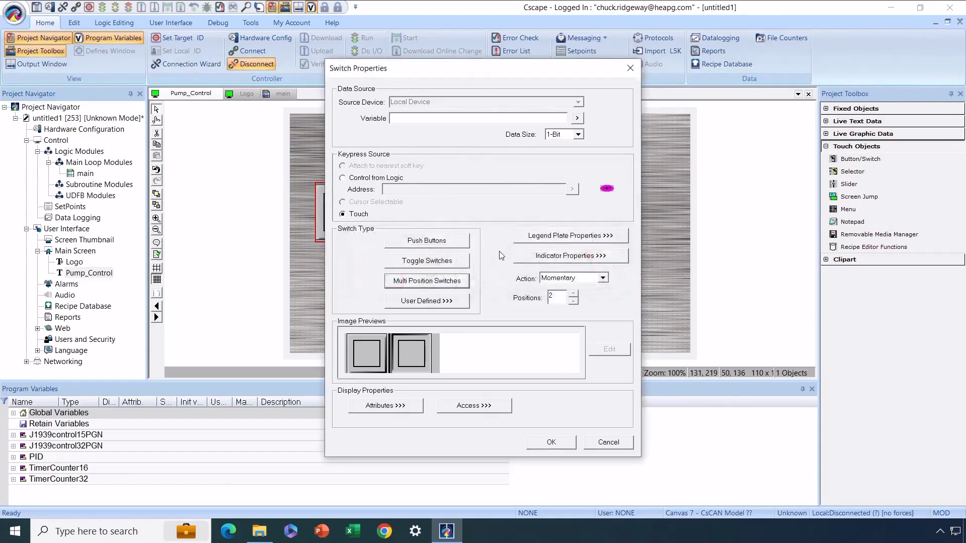
Step: Give the switch the flat round red/green push button style and assign it to the variable Start_PB
{"action": "left_click", "coordinate": [458, 244]}
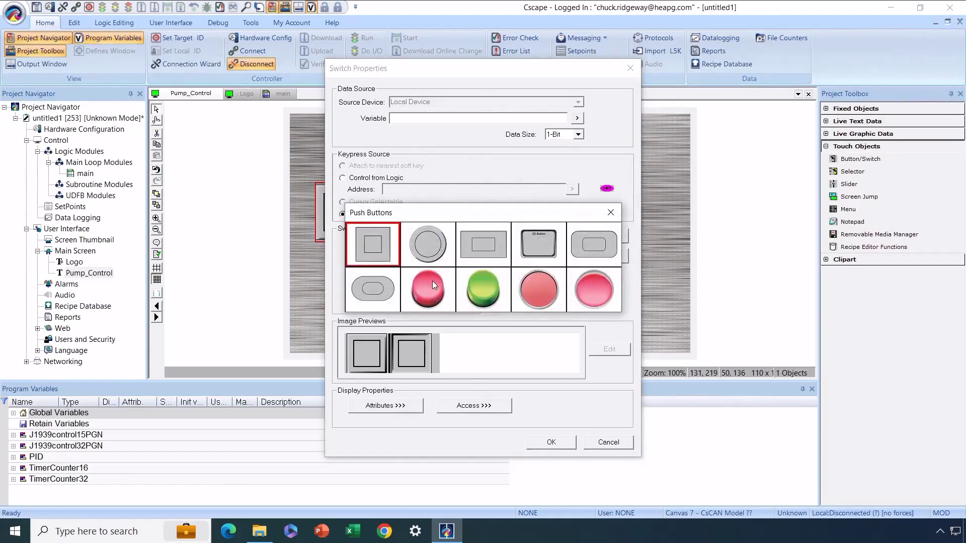
{"action": "left_click", "coordinate": [530, 288]}
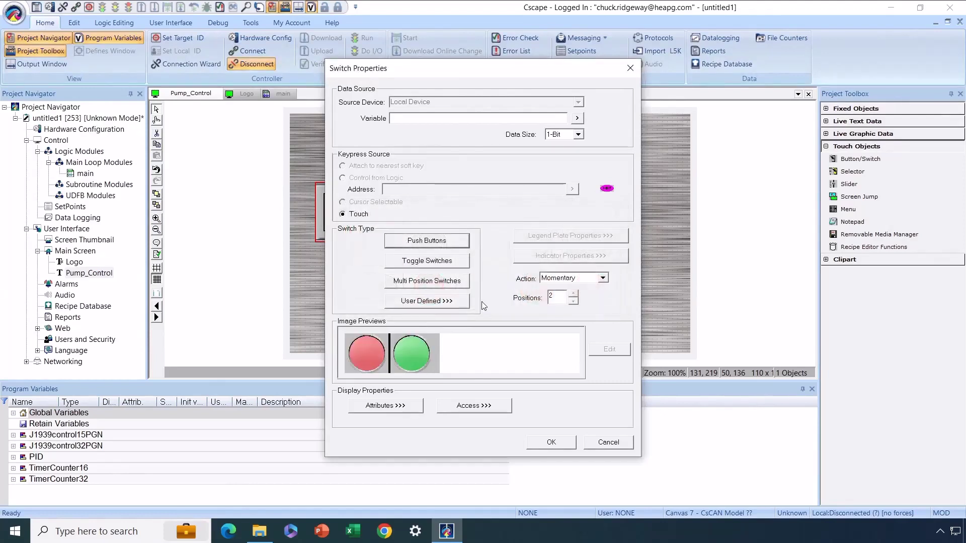
{"action": "left_click", "coordinate": [485, 117]}
{"action": "type", "text": "Pump_On"}
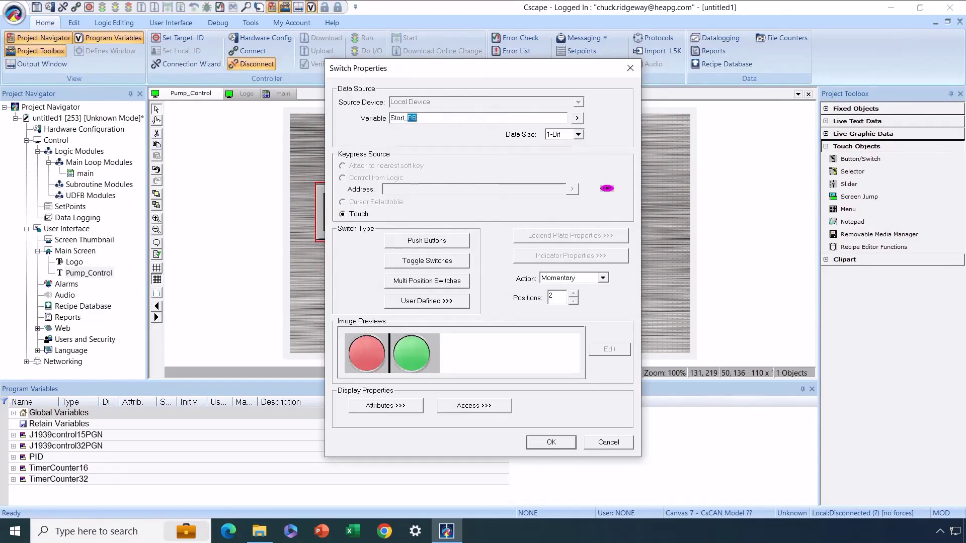
{"action": "key", "text": "Return"}
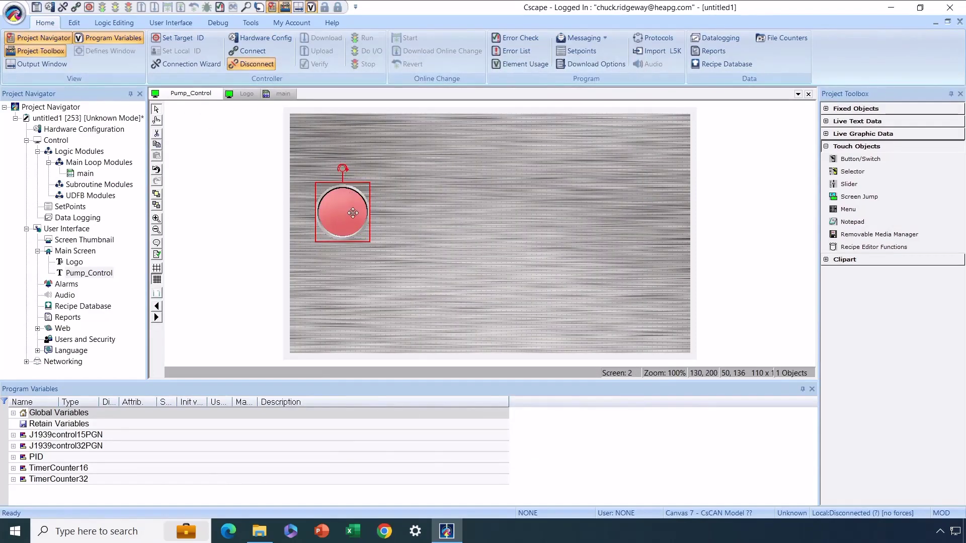
Step: Add a text label beside the round push button at about 190, 152, reading "Start" and "Pump" on two lines
{"action": "left_click", "coordinate": [826, 147]}
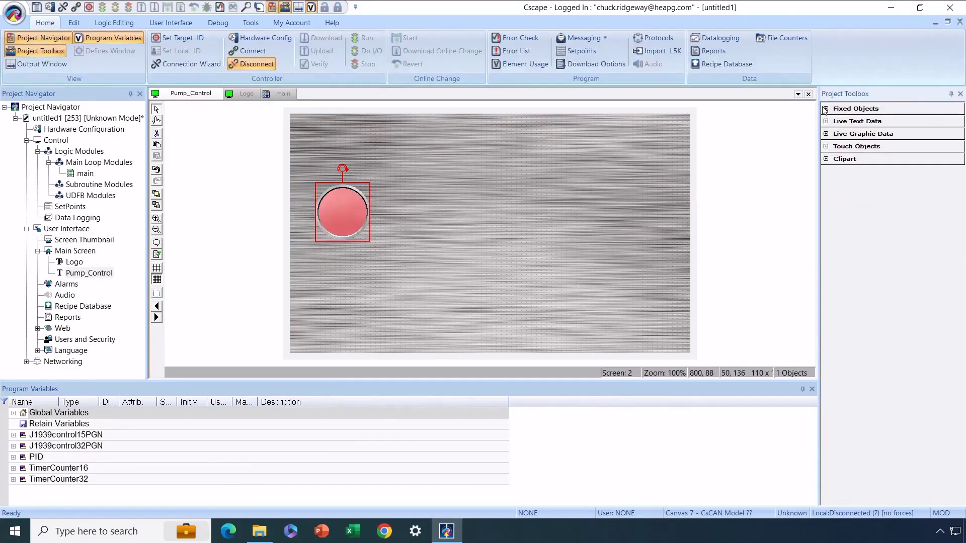
{"action": "left_click", "coordinate": [825, 109]}
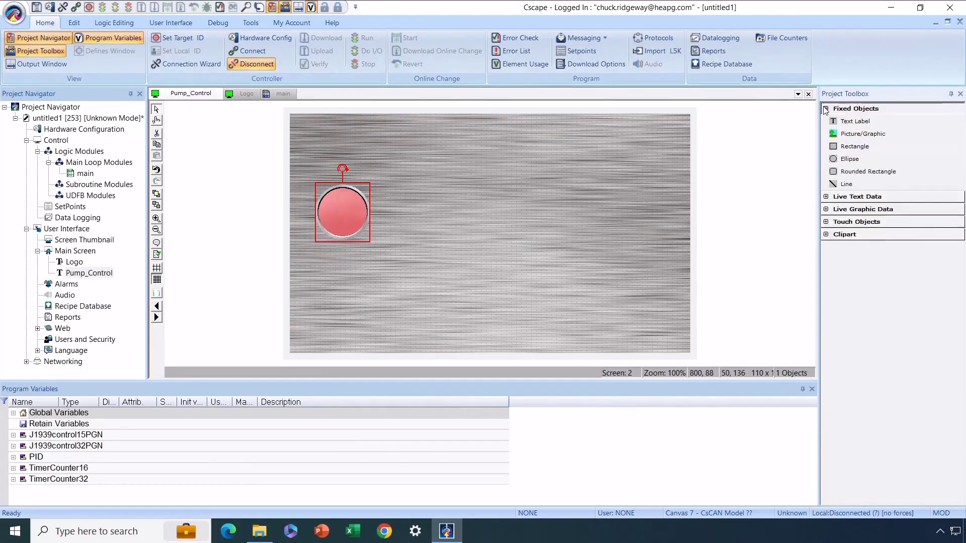
{"action": "left_click", "coordinate": [850, 124]}
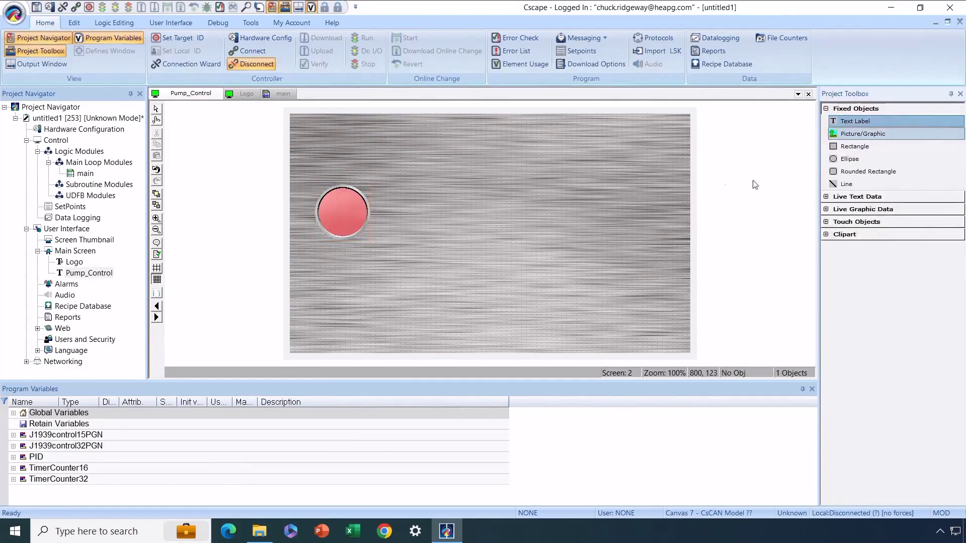
{"action": "left_click", "coordinate": [385, 191]}
{"action": "left_click", "coordinate": [367, 205]}
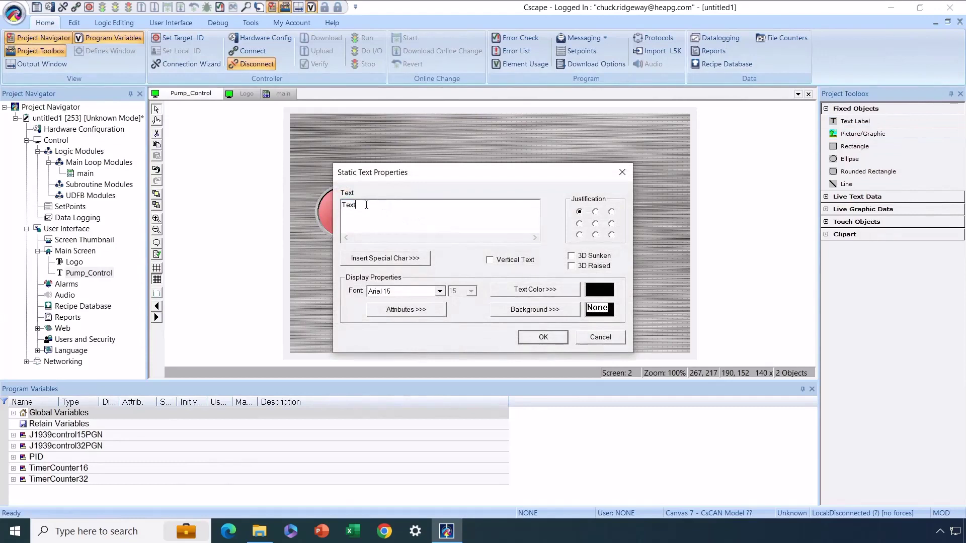
{"action": "double_click", "coordinate": [366, 205]}
{"action": "type", "text": "Start"}
{"action": "type", "text": " Pump"}
Step: Set the Start Pump label to Arial 30 with middle-left justification and move it closer to the push button, to about 170, 152
{"action": "left_click", "coordinate": [440, 292]}
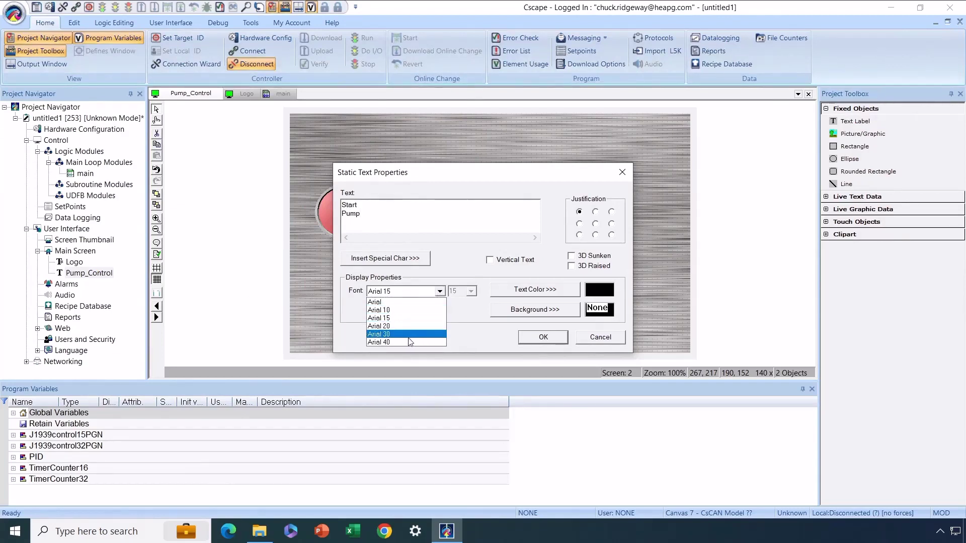
{"action": "left_click", "coordinate": [410, 334]}
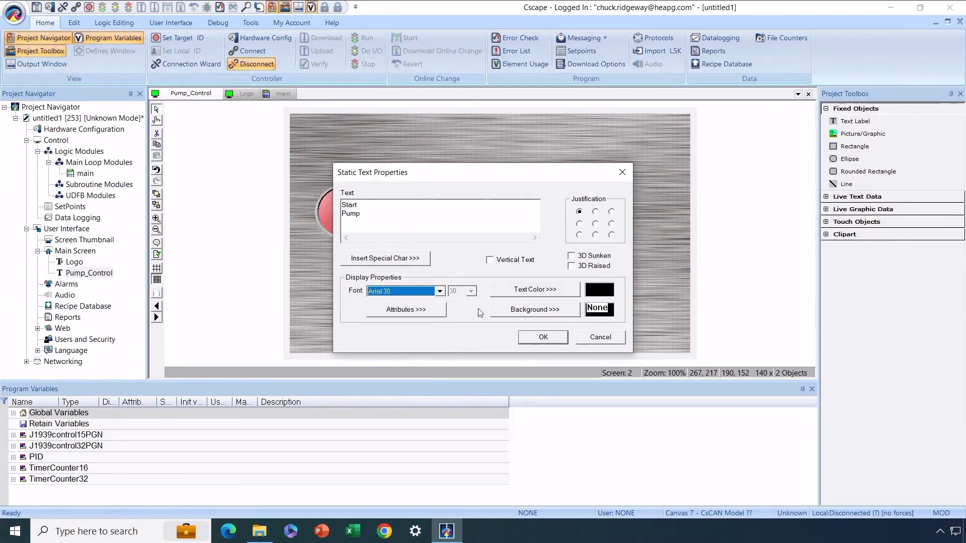
{"action": "left_click", "coordinate": [580, 224]}
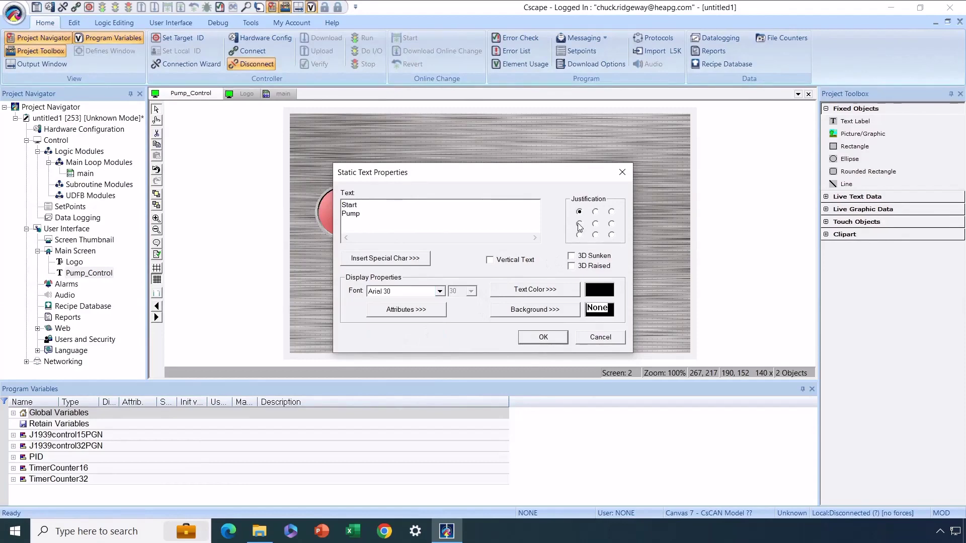
{"action": "left_click", "coordinate": [541, 342]}
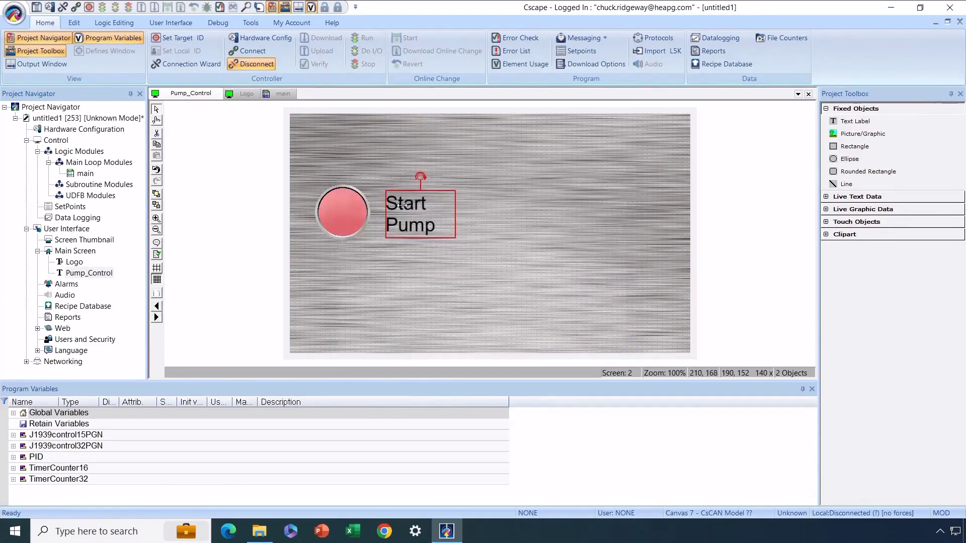
{"action": "left_click_drag", "start_coordinate": [403, 205], "coordinate": [392, 201]}
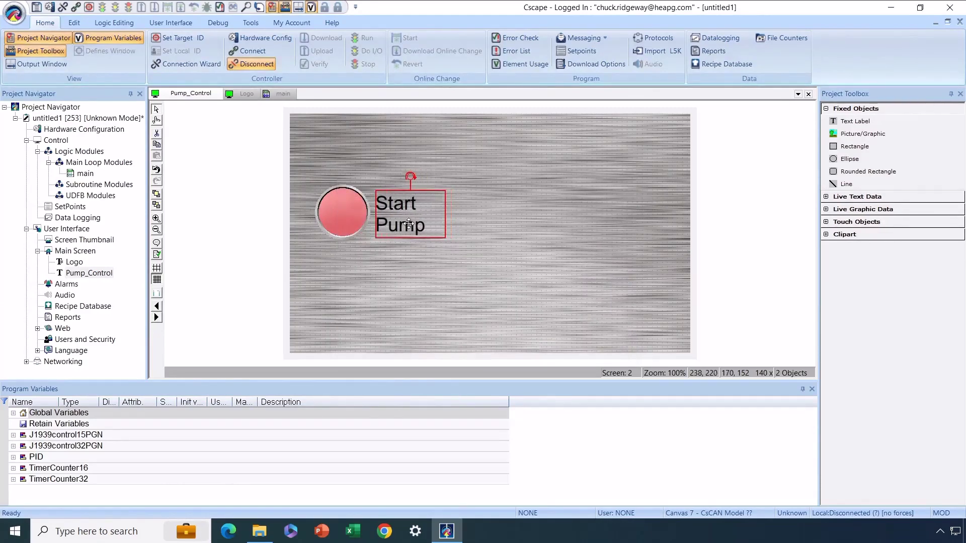
{"action": "left_click", "coordinate": [451, 259]}
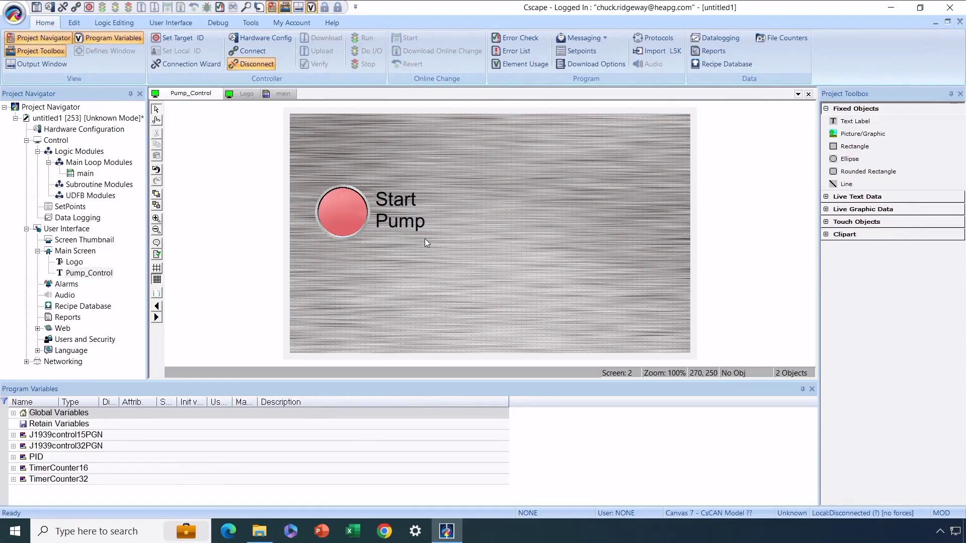
Step: Draw a Meter object about 270 pixels wide at about 380, 104, to the right of the Start Pump label
{"action": "left_click", "coordinate": [826, 109]}
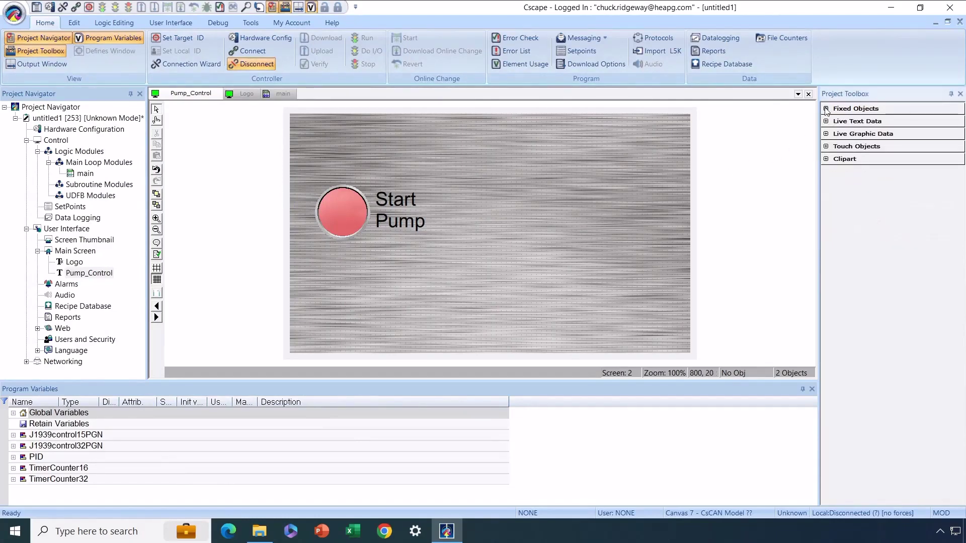
{"action": "left_click", "coordinate": [826, 134]}
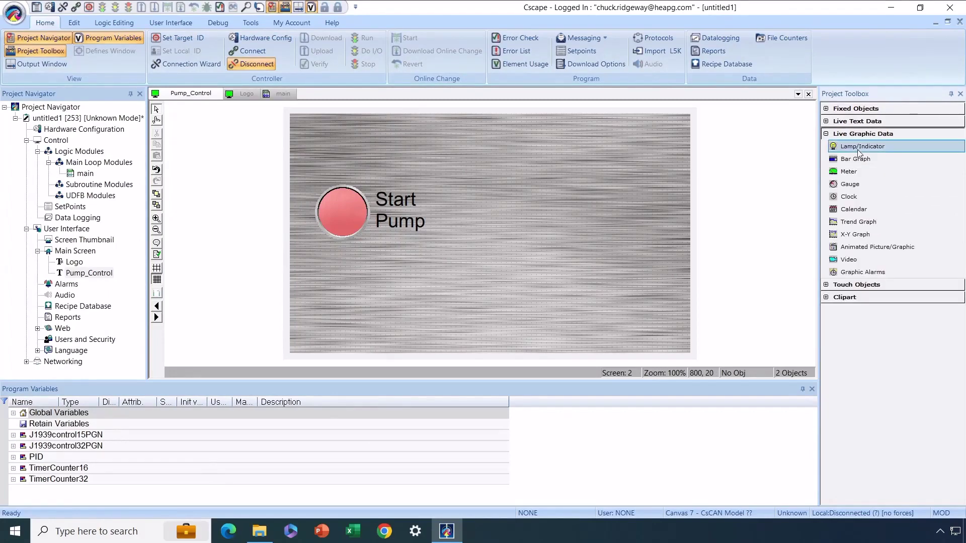
{"action": "left_click", "coordinate": [854, 175]}
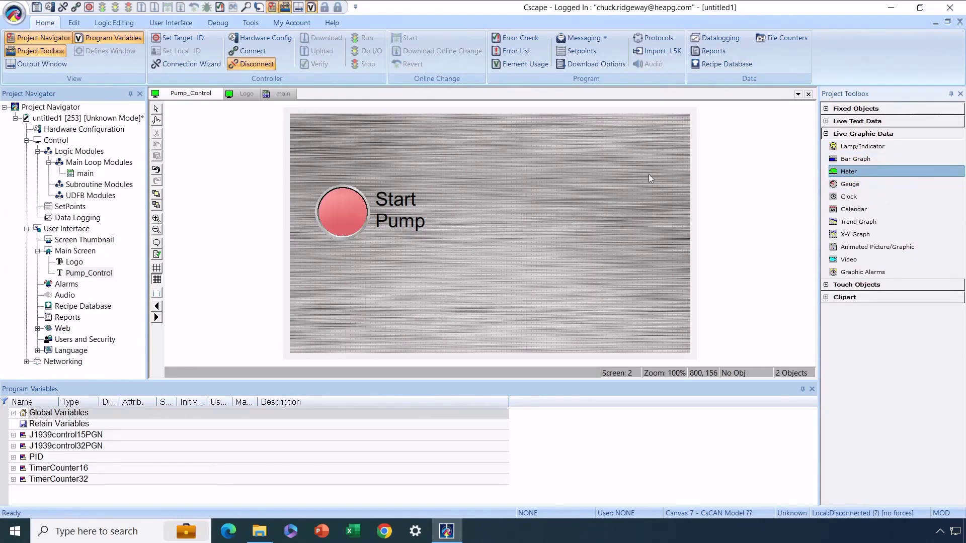
{"action": "left_click_drag", "start_coordinate": [482, 177], "coordinate": [614, 268]}
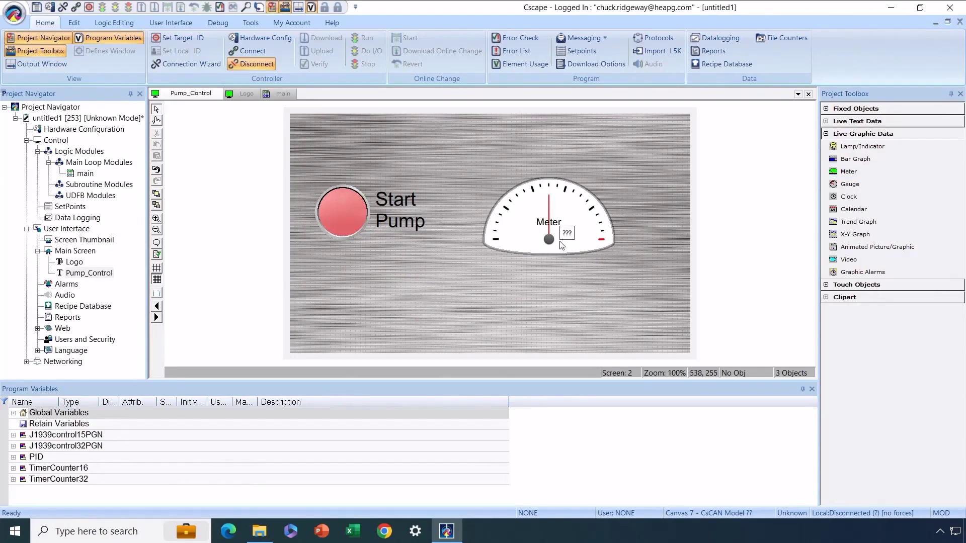
Step: Change the meter type to the rectangular style with a light blue face and black base, accepting its default settings
{"action": "double_click", "coordinate": [562, 245]}
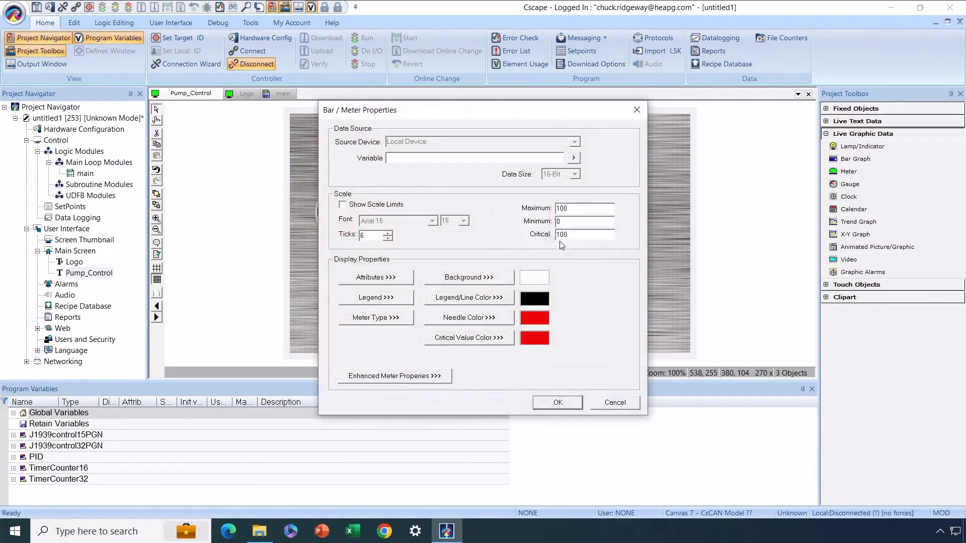
{"action": "left_click", "coordinate": [375, 319]}
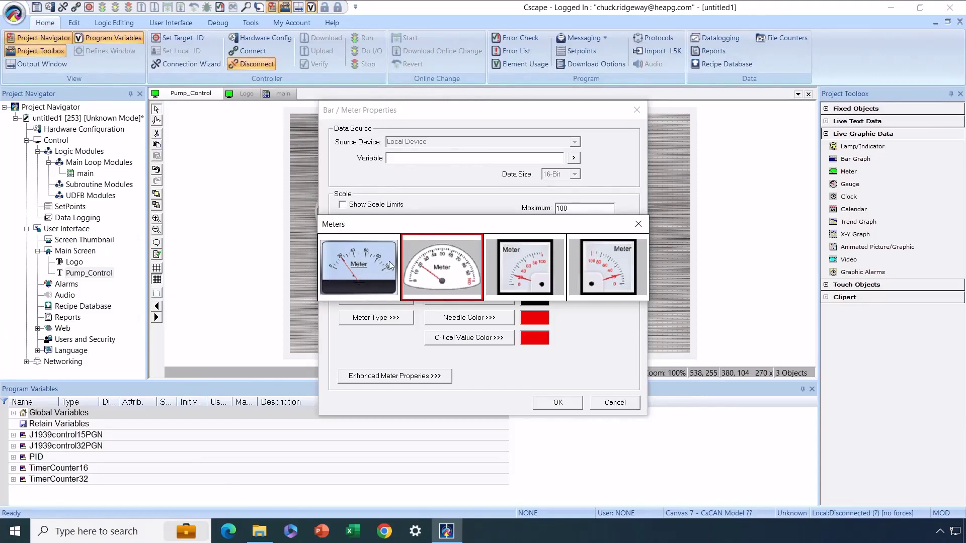
{"action": "left_click", "coordinate": [372, 261]}
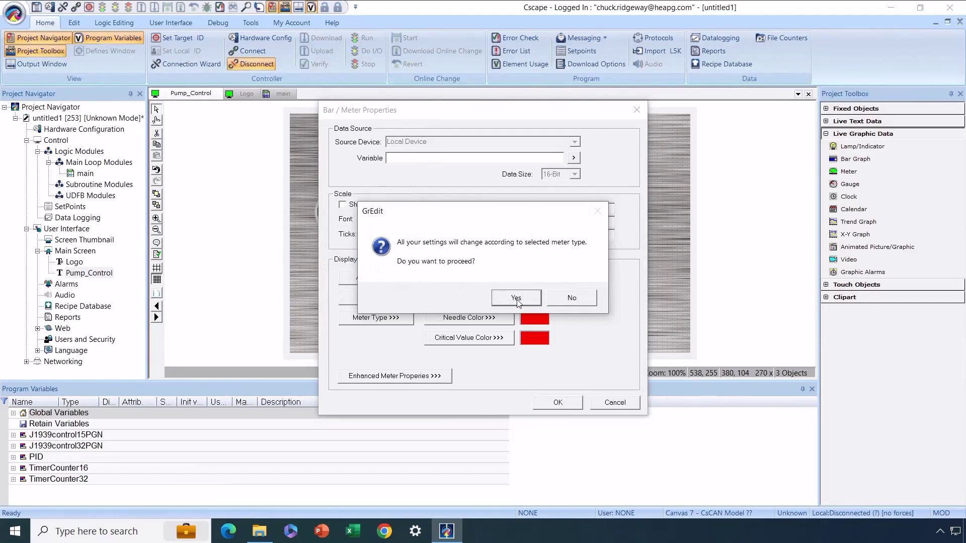
{"action": "left_click", "coordinate": [517, 299]}
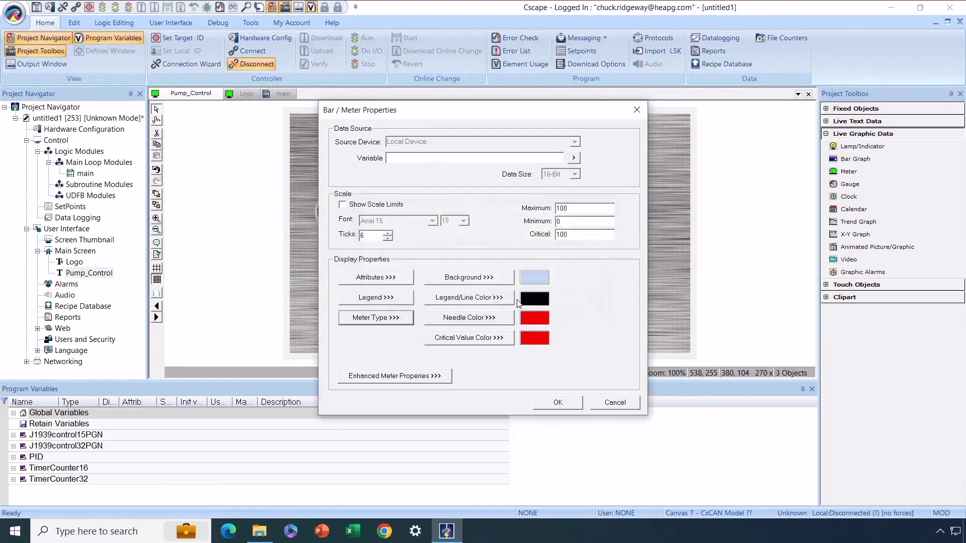
Step: Show the meter's scale limits and link it to Pump_Speed, creating that as a new UINT global variable
{"action": "left_click", "coordinate": [440, 157]}
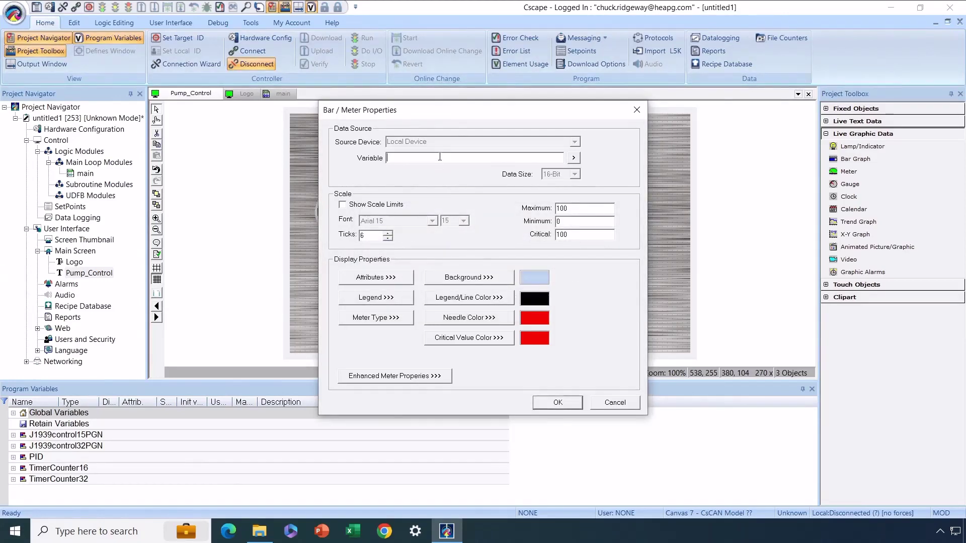
{"action": "type", "text": "Pump_Speed"}
{"action": "left_click", "coordinate": [342, 205]}
{"action": "left_click", "coordinate": [548, 401]}
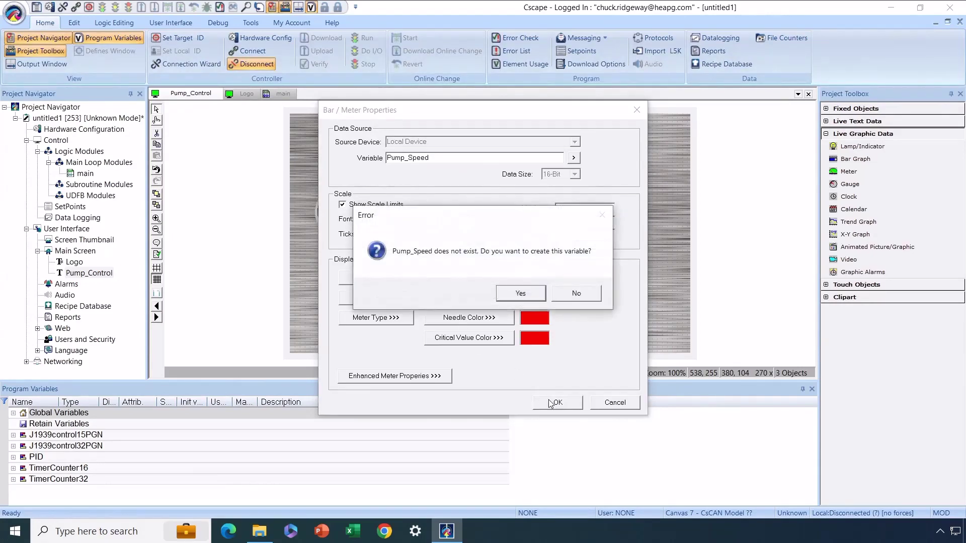
{"action": "left_click", "coordinate": [523, 292]}
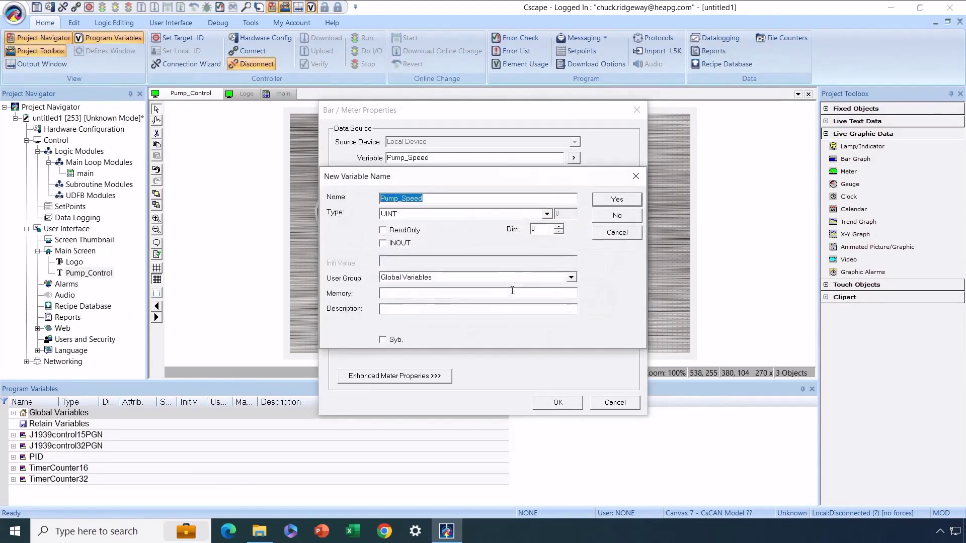
{"action": "left_click", "coordinate": [613, 201]}
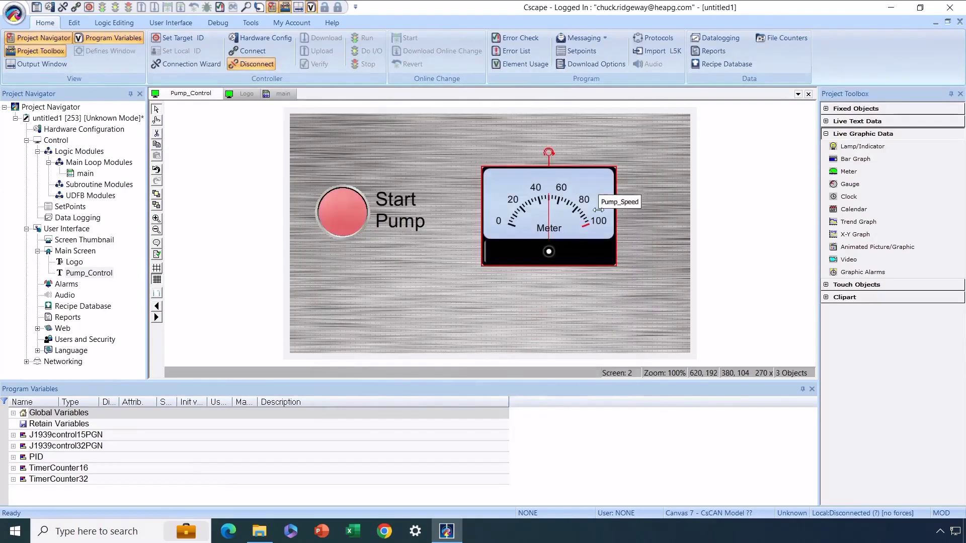
Step: Change the meter's legend text to "Speed %"
{"action": "double_click", "coordinate": [556, 226]}
{"action": "left_click", "coordinate": [391, 298]}
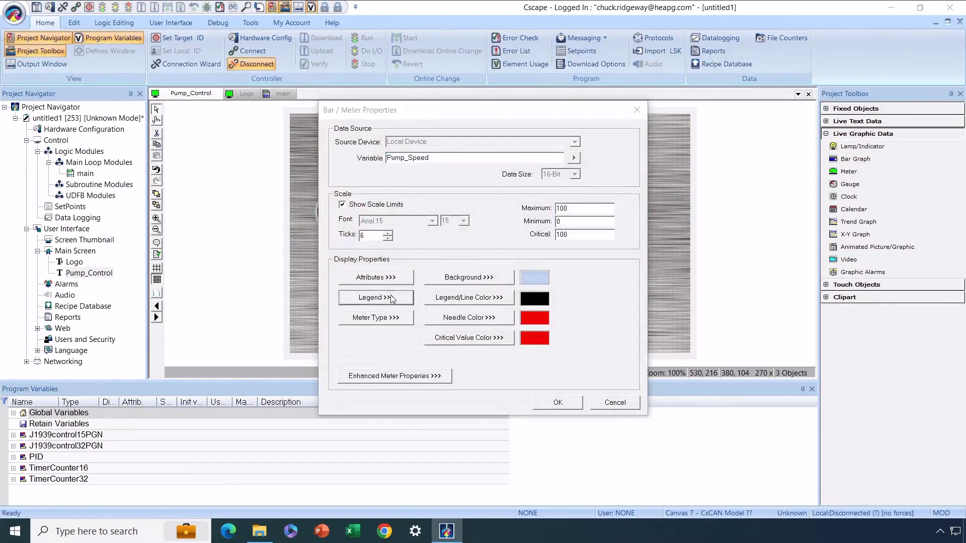
{"action": "type", "text": "Pump "}
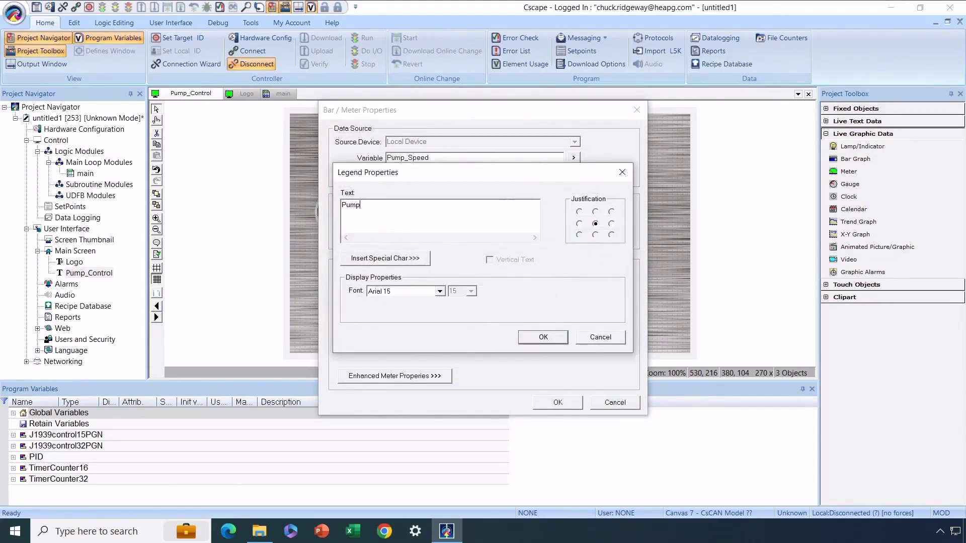
{"action": "type", "text": "Sp"}
{"action": "key", "text": "BackSpace"}
{"action": "key", "text": "BackSpace"}
{"action": "key", "text": "BackSpace"}
{"action": "key", "text": "BackSpace"}
{"action": "key", "text": "BackSpace"}
{"action": "key", "text": "BackSpace"}
{"action": "key", "text": "BackSpace"}
{"action": "type", "text": "Speed %"}
{"action": "left_click", "coordinate": [543, 339]}
{"action": "left_click", "coordinate": [572, 403]}
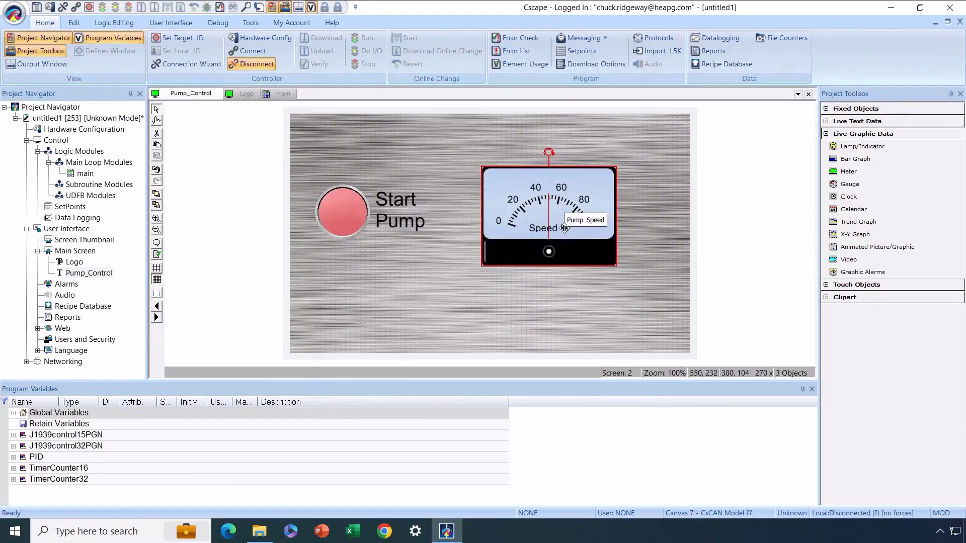
Step: Move the speed meter up and to the right on the Pump_Control screen, to about 440, 56
{"action": "left_click_drag", "start_coordinate": [563, 229], "coordinate": [595, 204]}
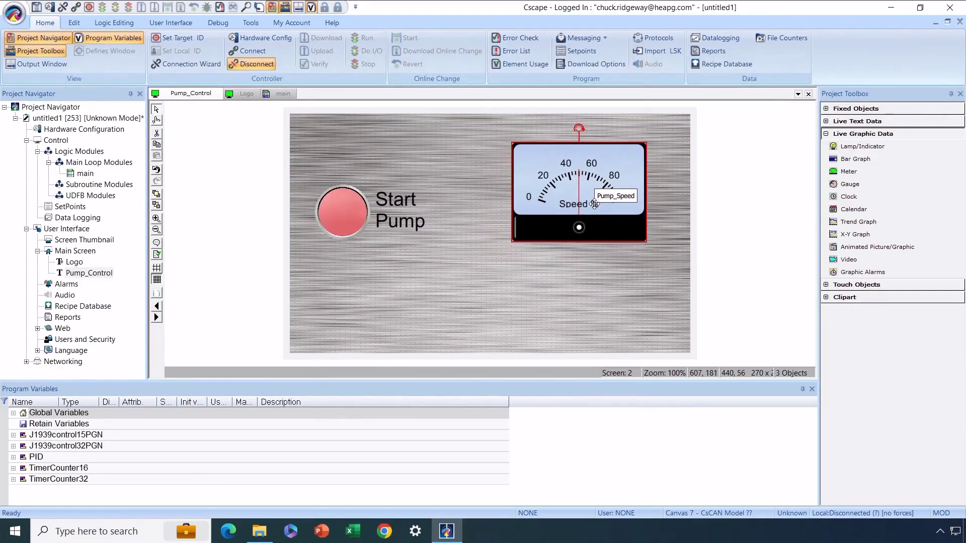
{"action": "left_click", "coordinate": [605, 268]}
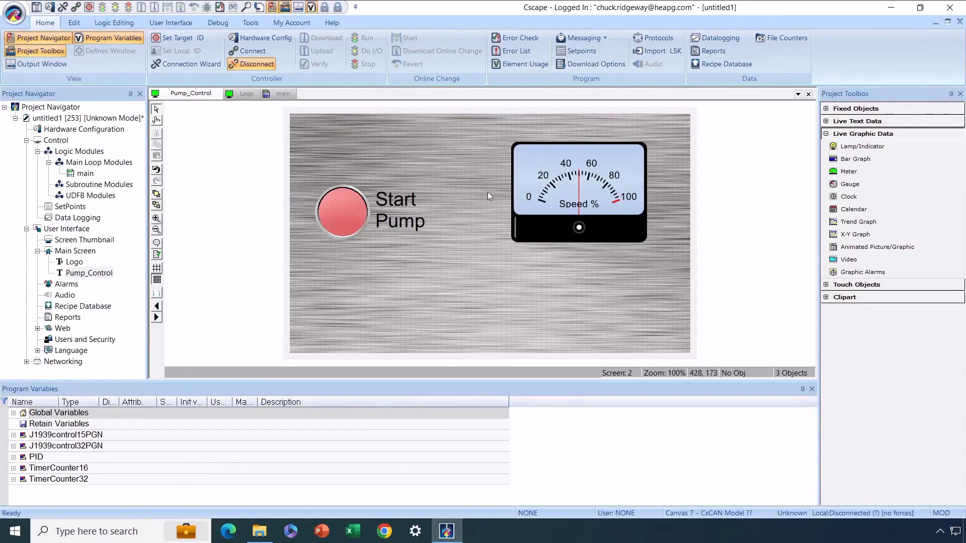
Step: Add a new screen under Main Screen and name it Trend
{"action": "left_click", "coordinate": [75, 251]}
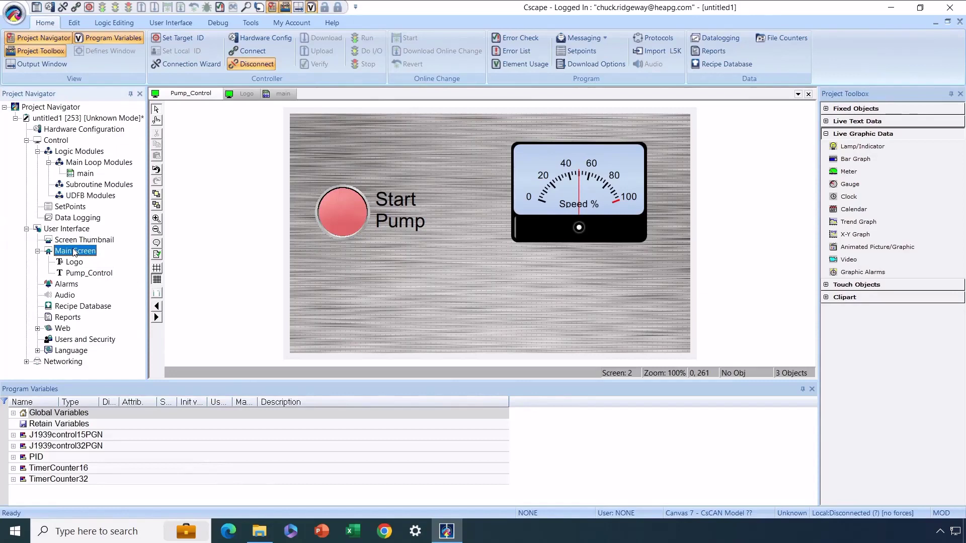
{"action": "right_click", "coordinate": [74, 252]}
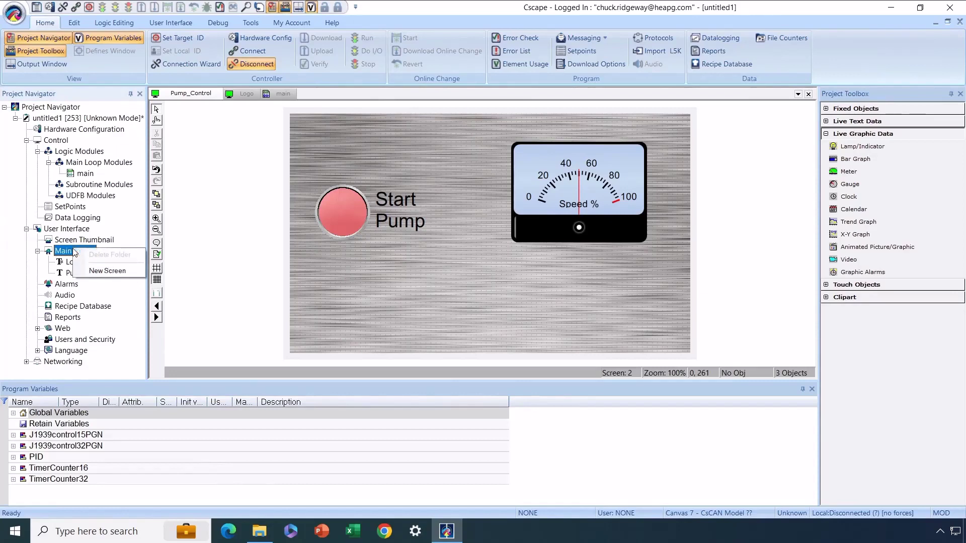
{"action": "left_click", "coordinate": [92, 271]}
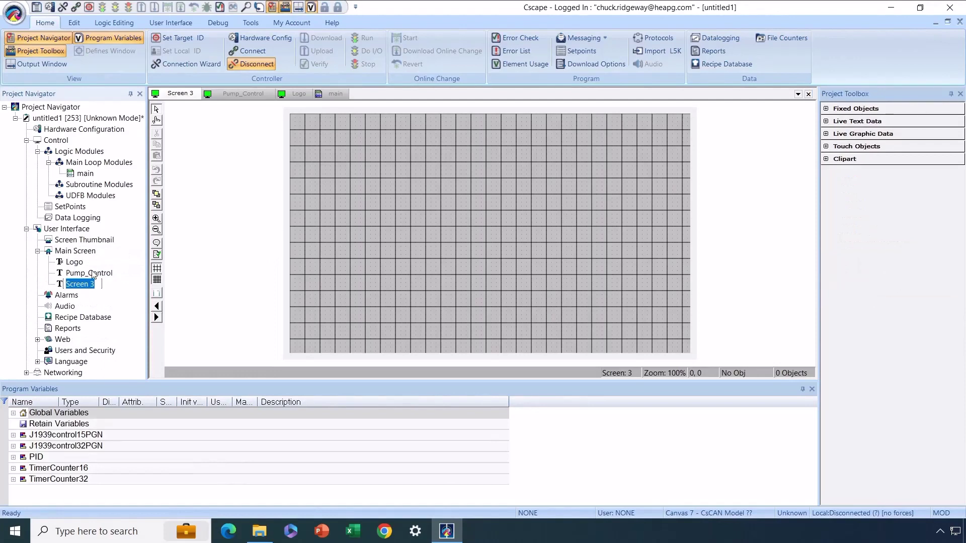
{"action": "type", "text": "Trend"}
{"action": "key", "text": "Return"}
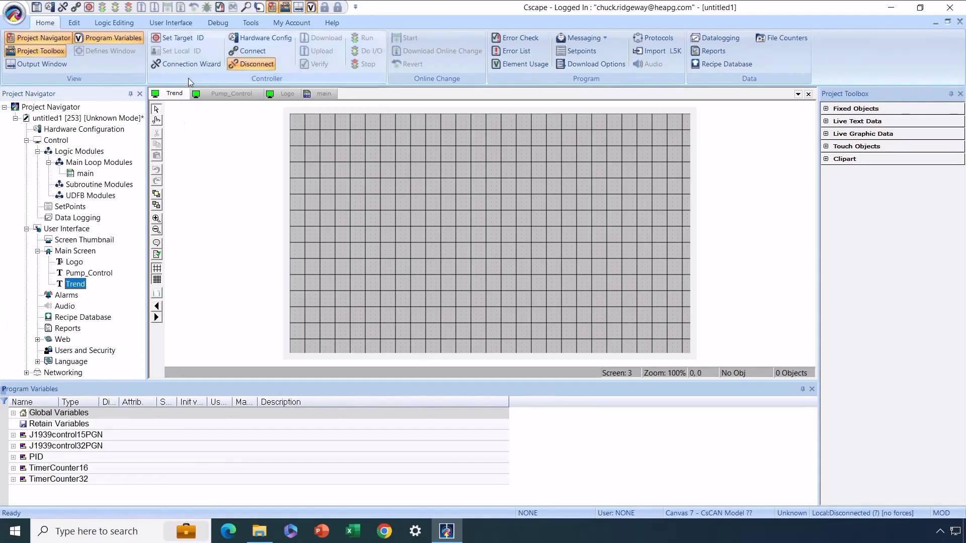
Step: Draw a large Trend Graph object covering most of the Trend screen, leaving a margin around it
{"action": "left_click", "coordinate": [215, 92]}
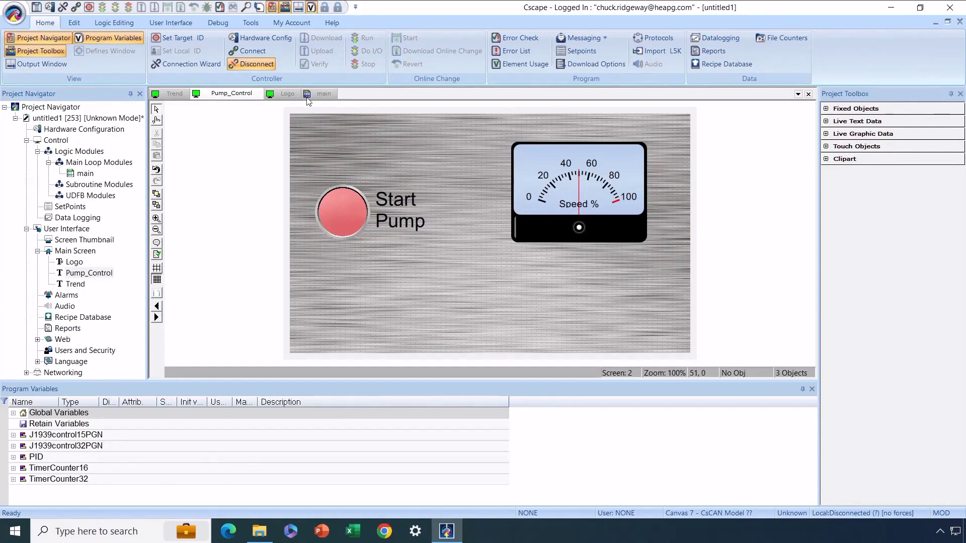
{"action": "left_click", "coordinate": [174, 96]}
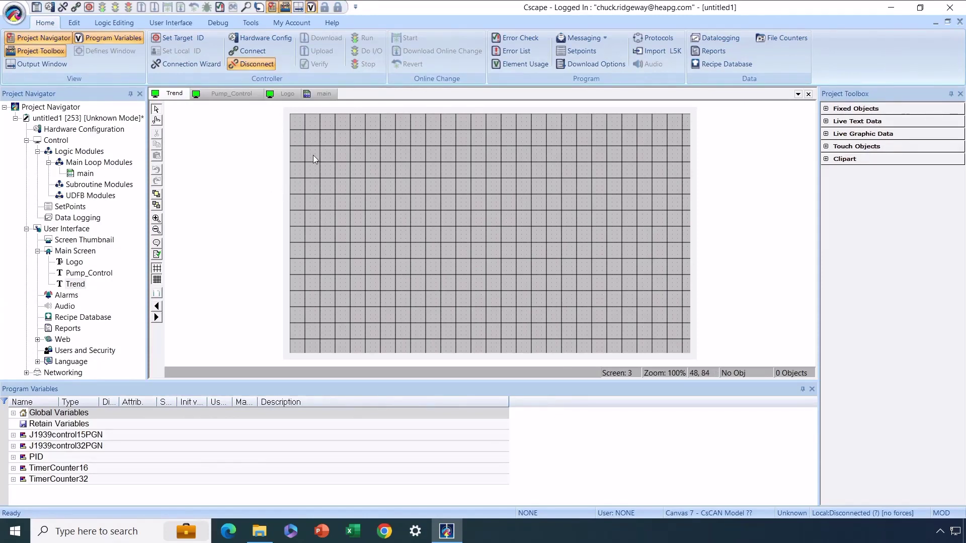
{"action": "left_click", "coordinate": [827, 134]}
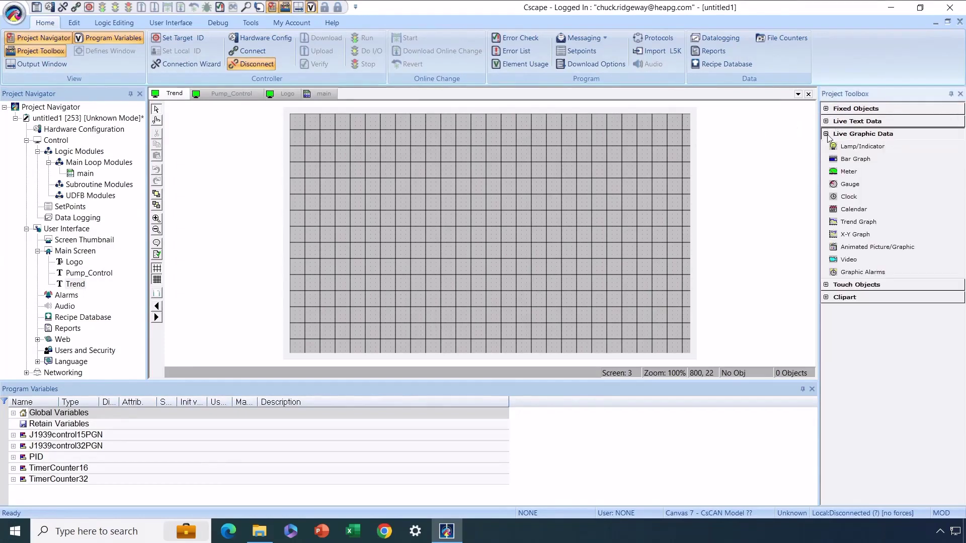
{"action": "left_click", "coordinate": [871, 224]}
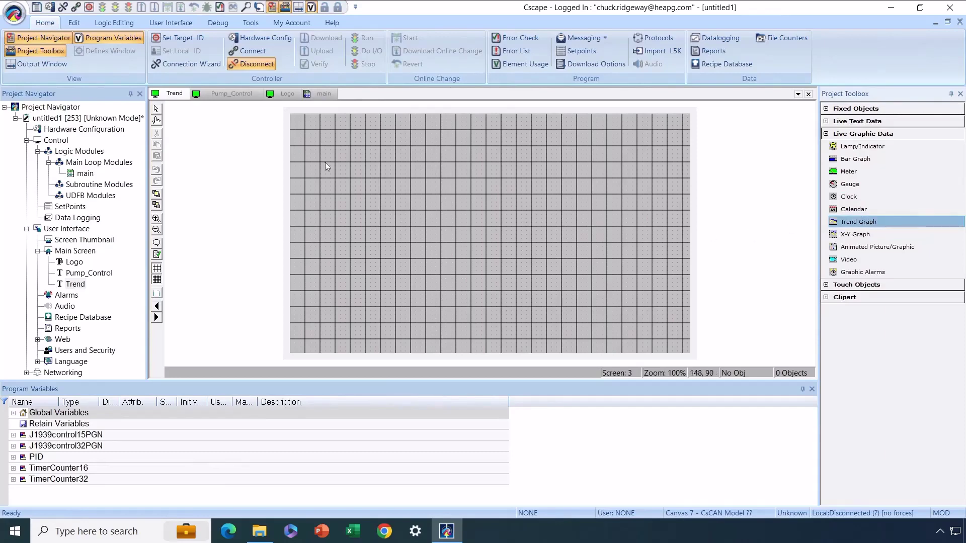
{"action": "mouse_move", "coordinate": [336, 131]}
{"action": "left_mouse_down"}
{"action": "mouse_move", "coordinate": [340, 144]}
{"action": "mouse_move", "coordinate": [496, 255]}
{"action": "mouse_move", "coordinate": [666, 346]}
{"action": "left_mouse_up"}
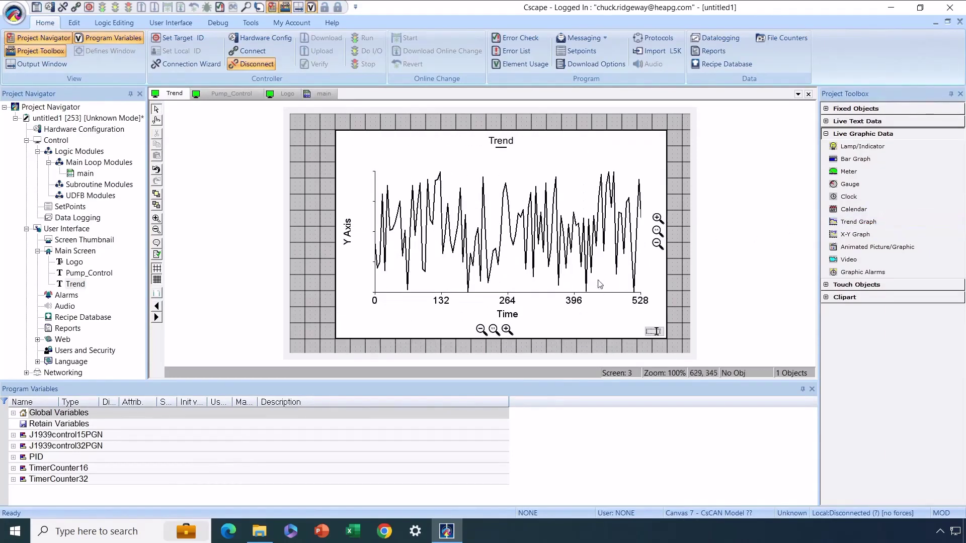
Step: Set the graph to Retentive Trend with trigger variable ALW_ON and display both the horizontal and vertical grids
{"action": "double_click", "coordinate": [568, 267]}
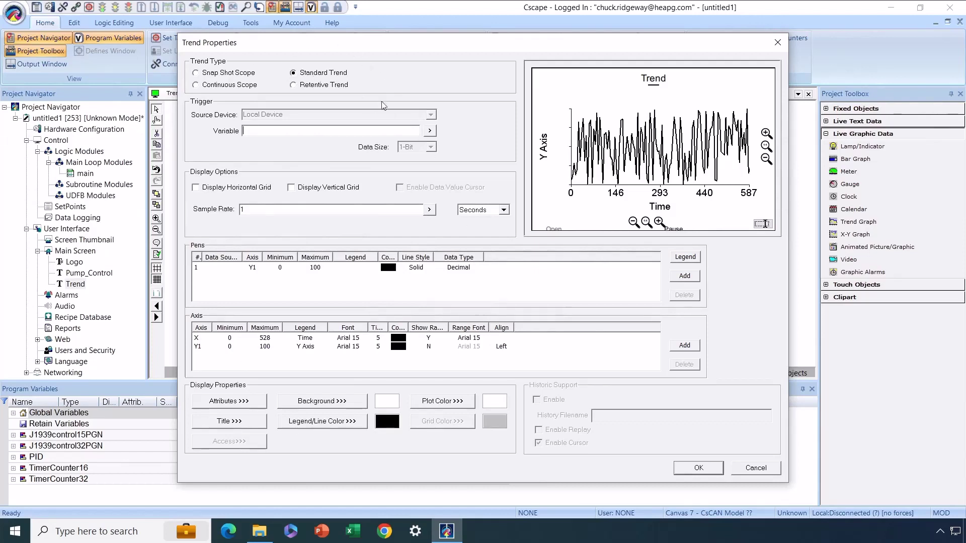
{"action": "left_click", "coordinate": [338, 88]}
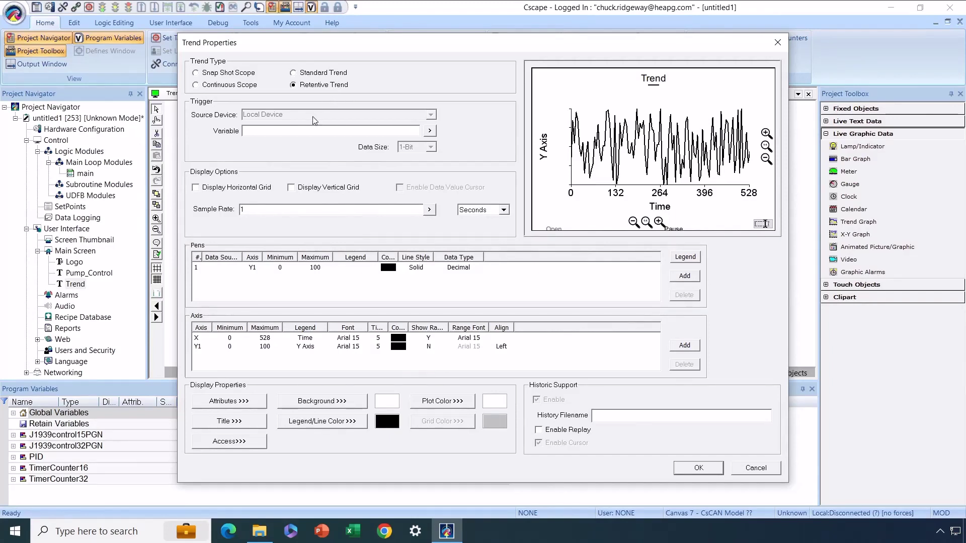
{"action": "left_click", "coordinate": [285, 131]}
{"action": "type", "text": "ALW_ON"}
{"action": "left_click", "coordinate": [195, 189]}
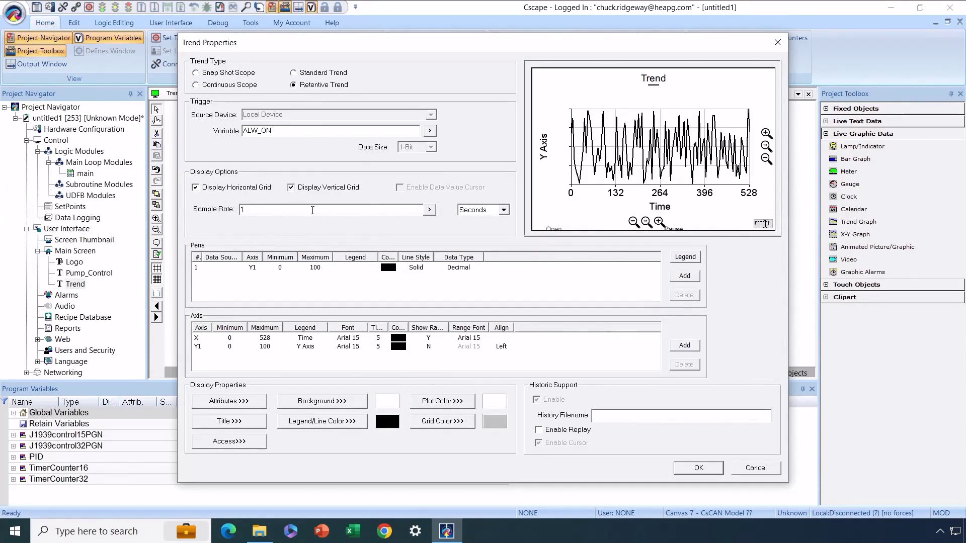
{"action": "left_click", "coordinate": [506, 208]}
{"action": "left_click", "coordinate": [506, 207]}
{"action": "left_click", "coordinate": [234, 267]}
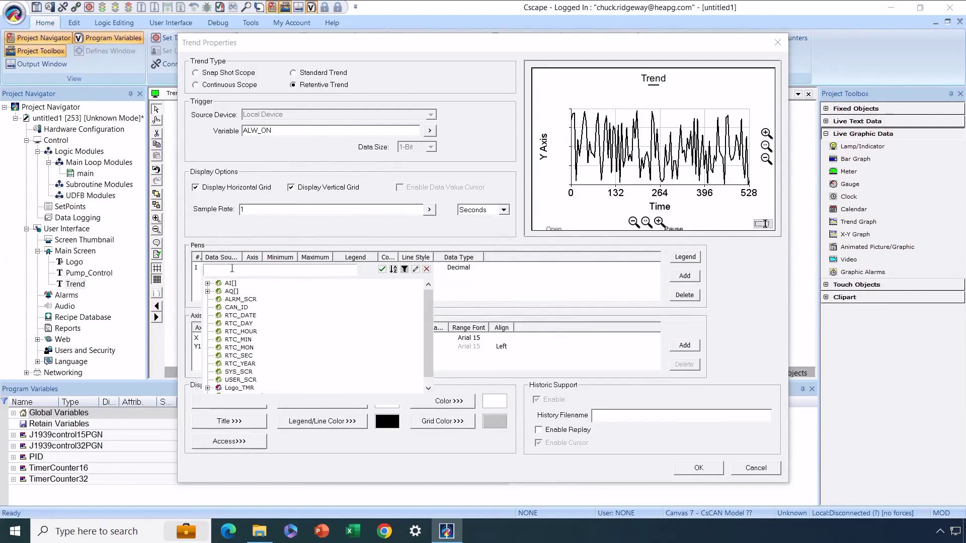
{"action": "key", "text": "BackSpace"}
{"action": "type", "text": "mp_Amps"}
{"action": "left_click", "coordinate": [427, 270]}
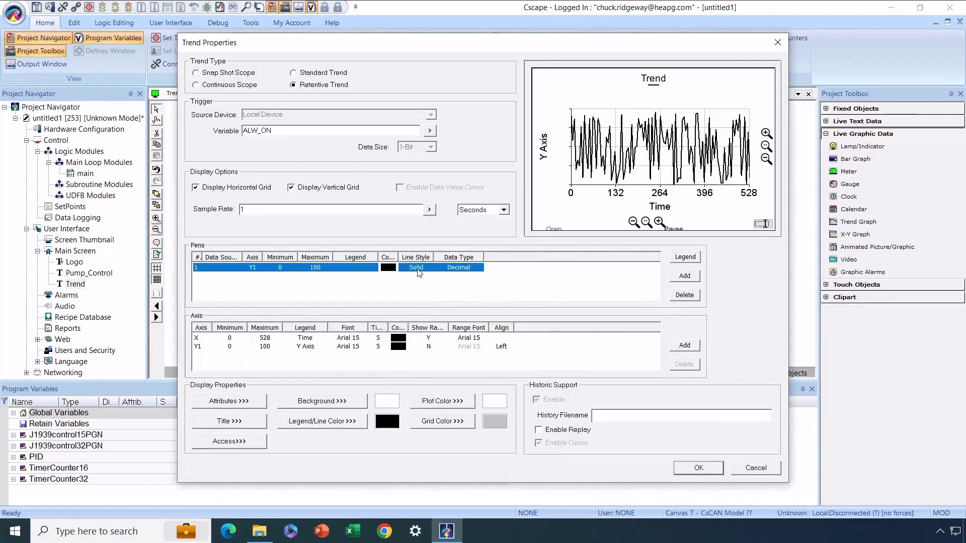
Step: Set the first pen's data type to Real / Floating Point and widen the pen table's Data Source column
{"action": "left_click", "coordinate": [464, 270]}
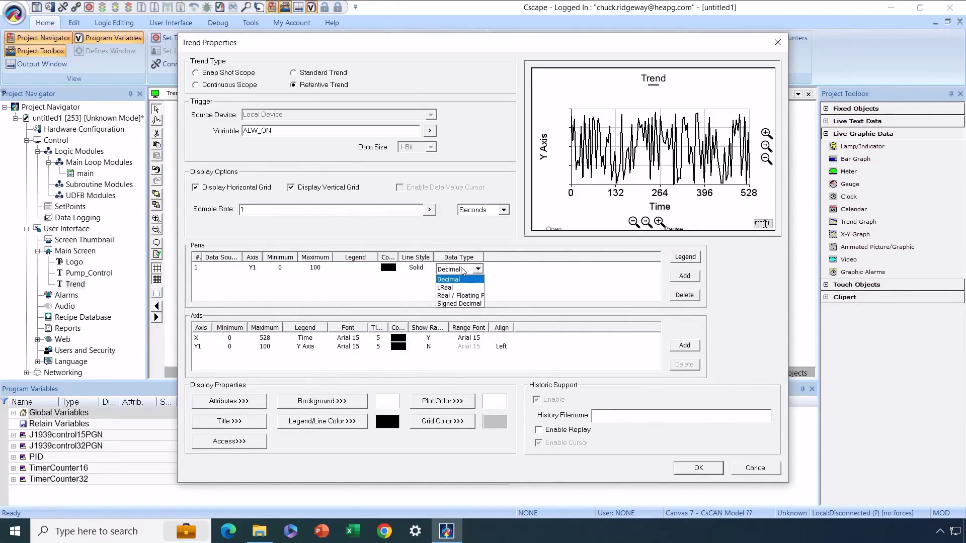
{"action": "left_click", "coordinate": [451, 296]}
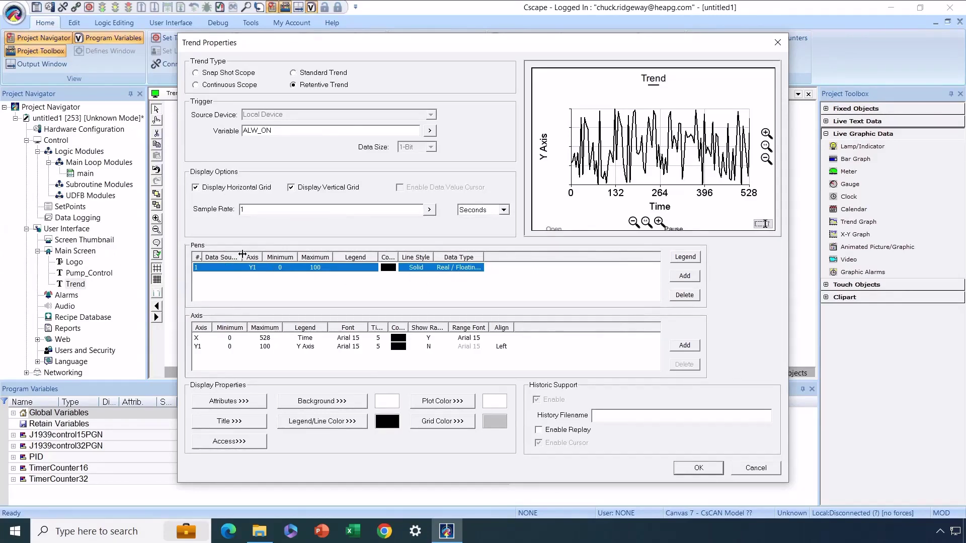
{"action": "left_click_drag", "start_coordinate": [242, 254], "coordinate": [259, 255]}
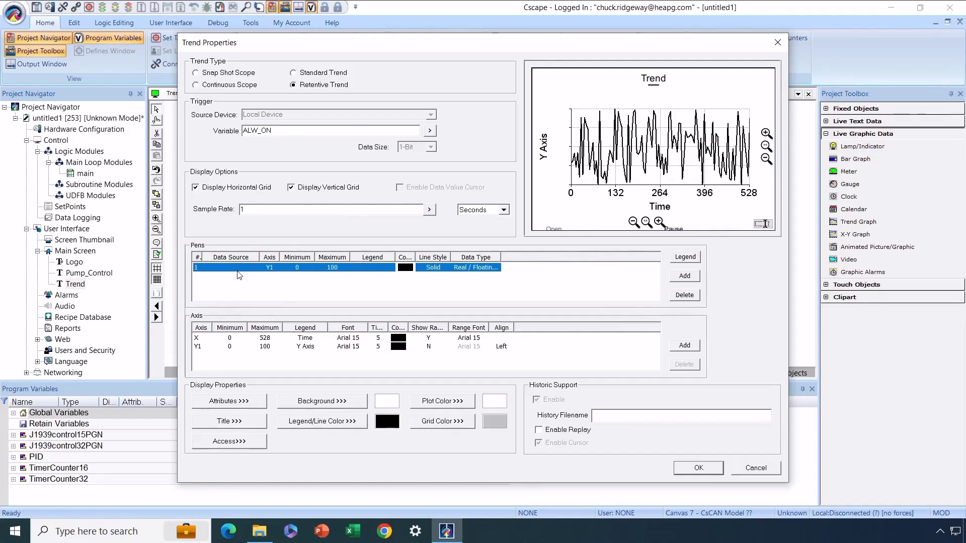
Step: Link the first pen to Pump_Amps, creating it as a new REAL global variable
{"action": "left_click", "coordinate": [237, 268]}
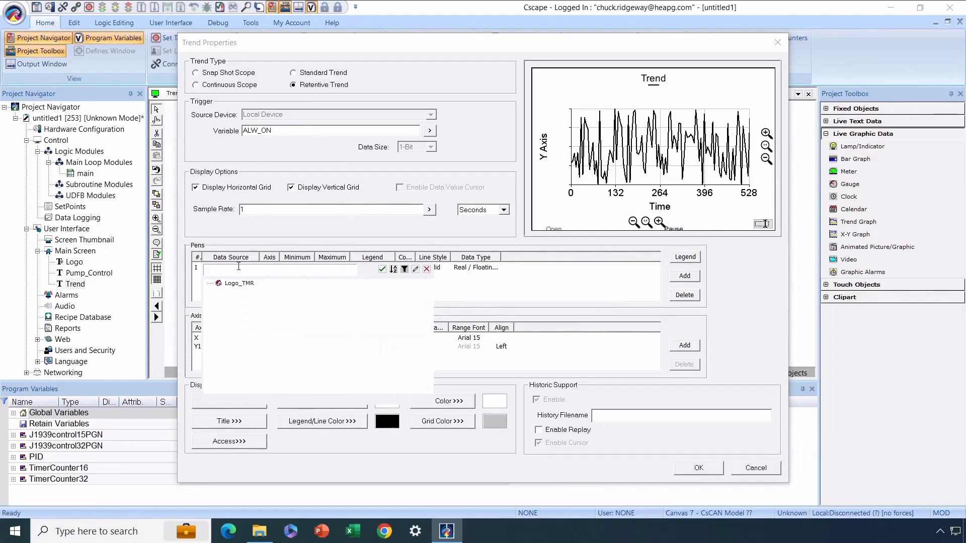
{"action": "type", "text": "Pump_Amps"}
{"action": "left_click", "coordinate": [382, 270]}
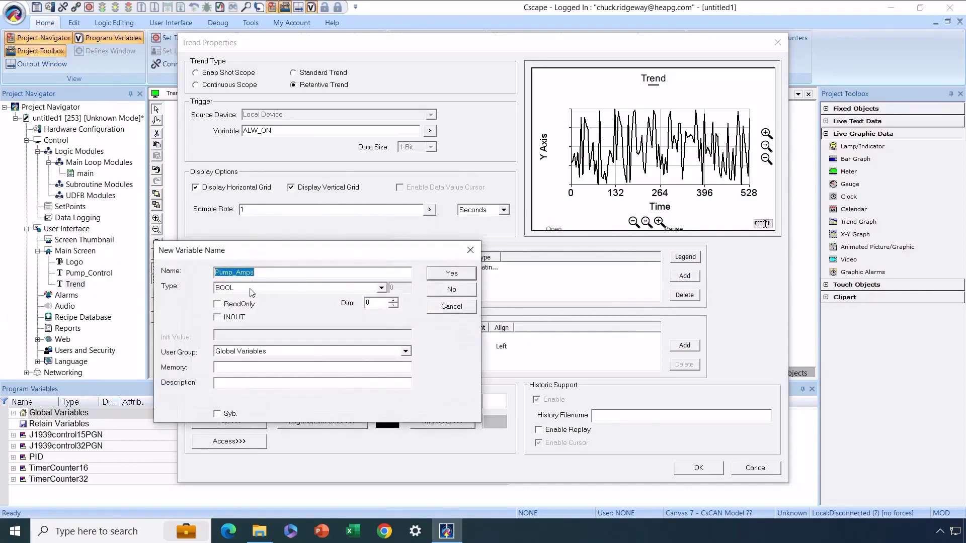
{"action": "left_click", "coordinate": [381, 289]}
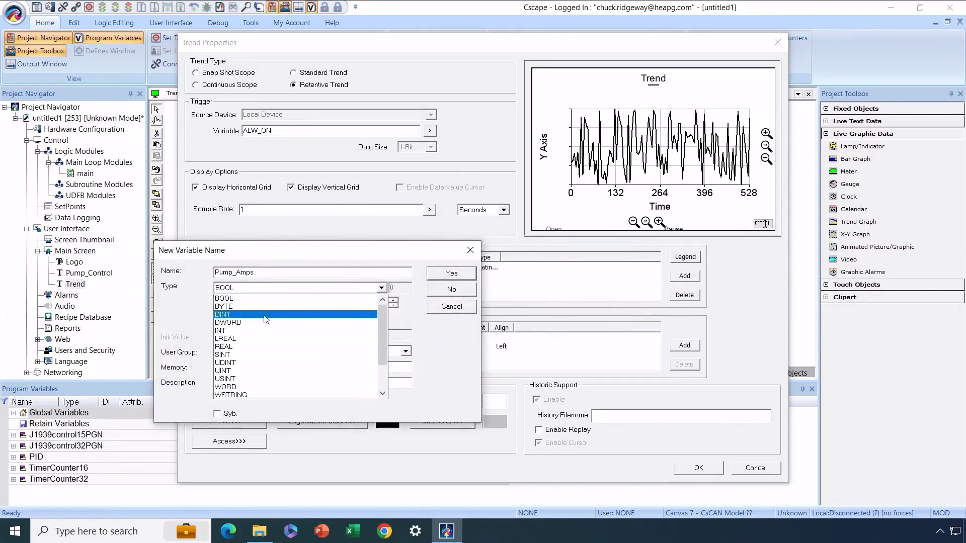
{"action": "left_click", "coordinate": [244, 346]}
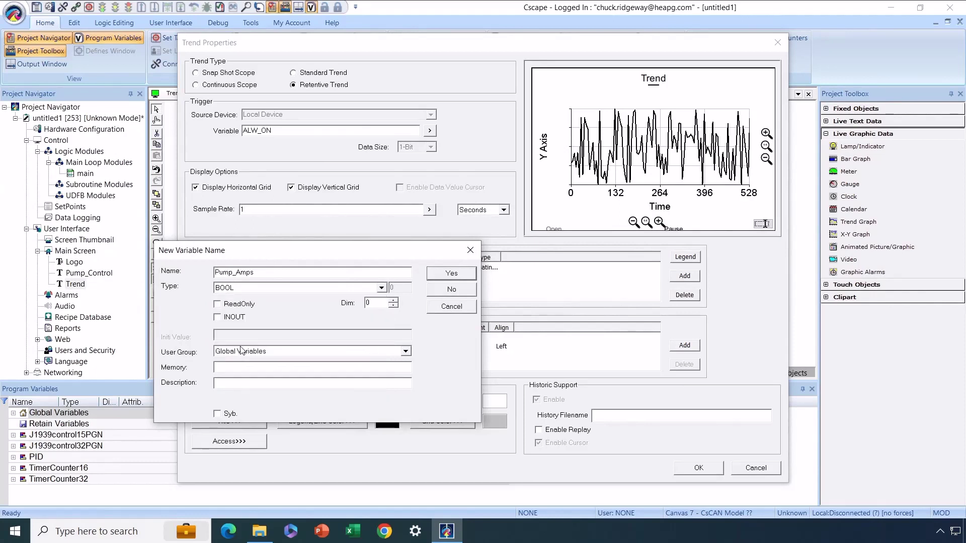
{"action": "left_click", "coordinate": [445, 274]}
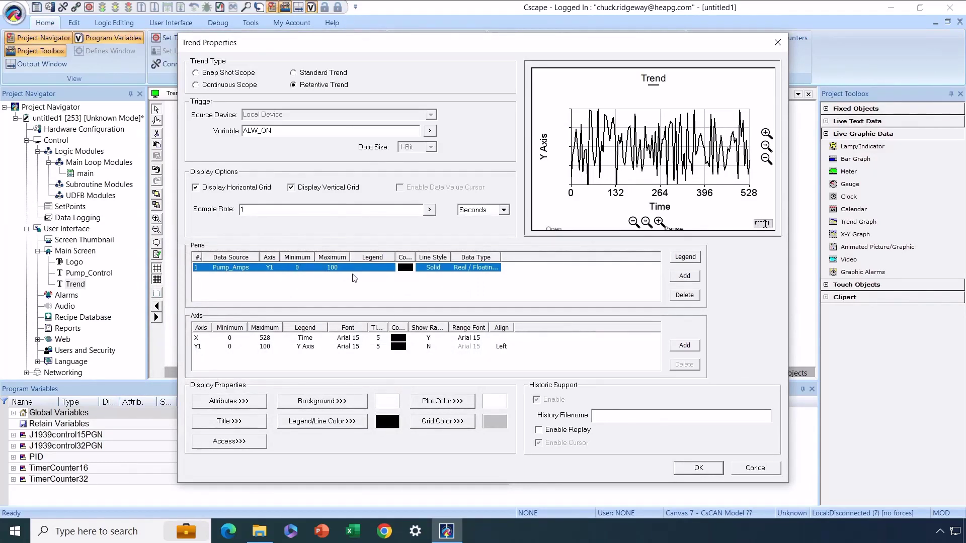
Step: Give the Pump_Amps pen the legend "Amps (%)" and a bright green line color
{"action": "left_click", "coordinate": [367, 268]}
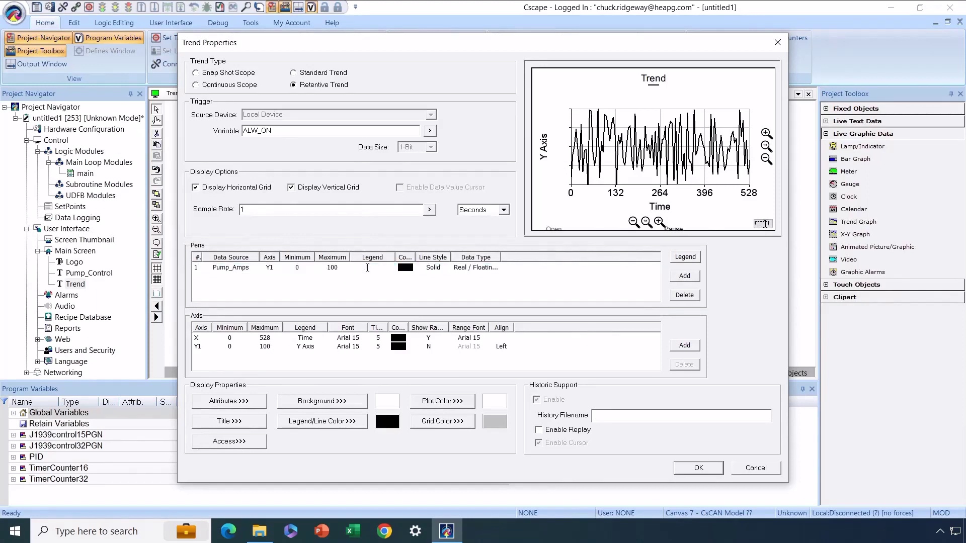
{"action": "type", "text": "Amps (%)"}
{"action": "left_click", "coordinate": [403, 268]}
{"action": "left_click", "coordinate": [493, 243]}
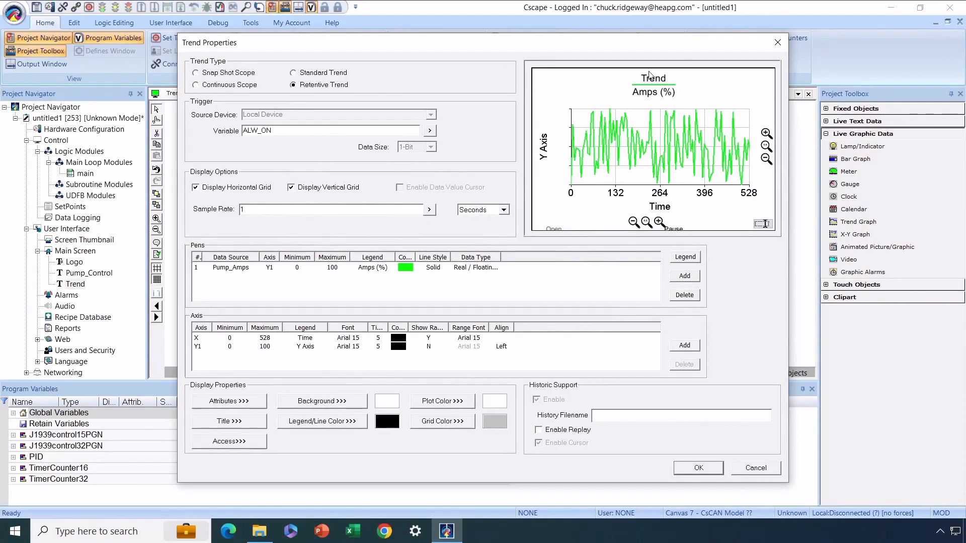
Step: Remove the title text from the trend graph
{"action": "left_click", "coordinate": [227, 422]}
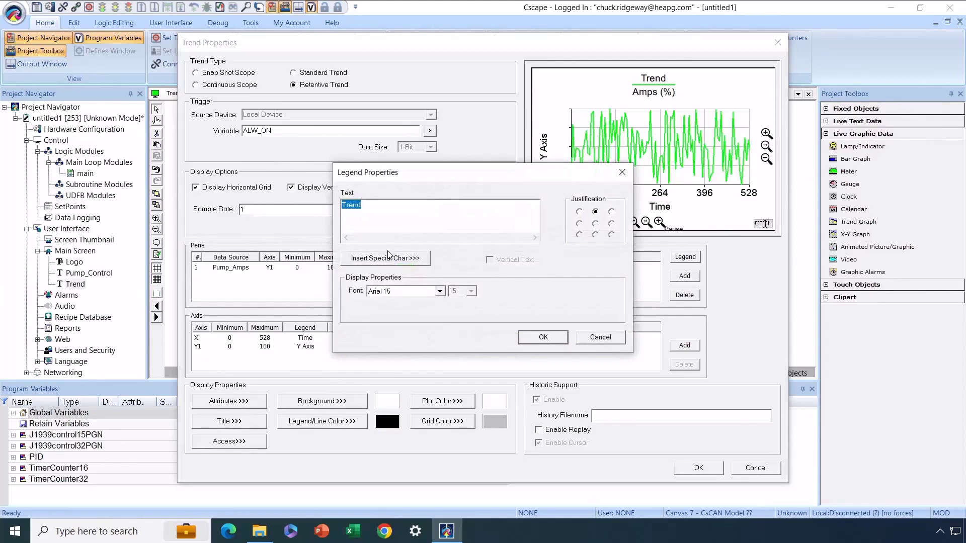
{"action": "key", "text": "Delete"}
{"action": "left_click", "coordinate": [540, 338]}
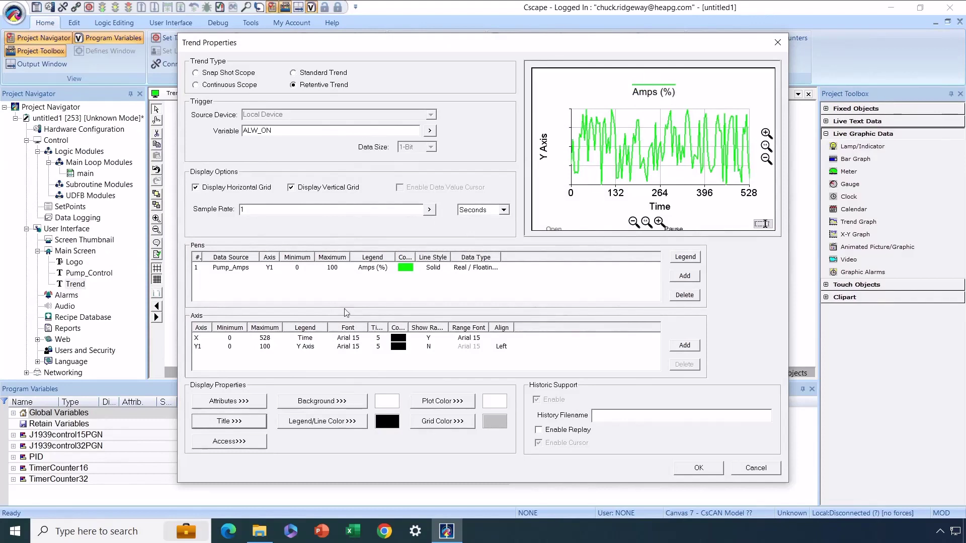
Step: Add a second pen linked to Pump_Speed with the legend "Speed (%)"
{"action": "left_click", "coordinate": [690, 283]}
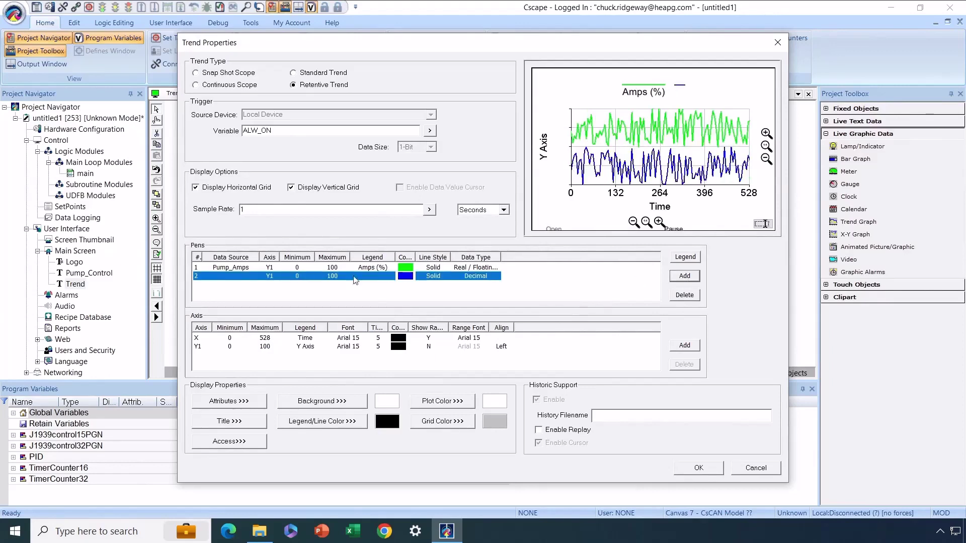
{"action": "left_click", "coordinate": [229, 275]}
{"action": "type", "text": "Pu"}
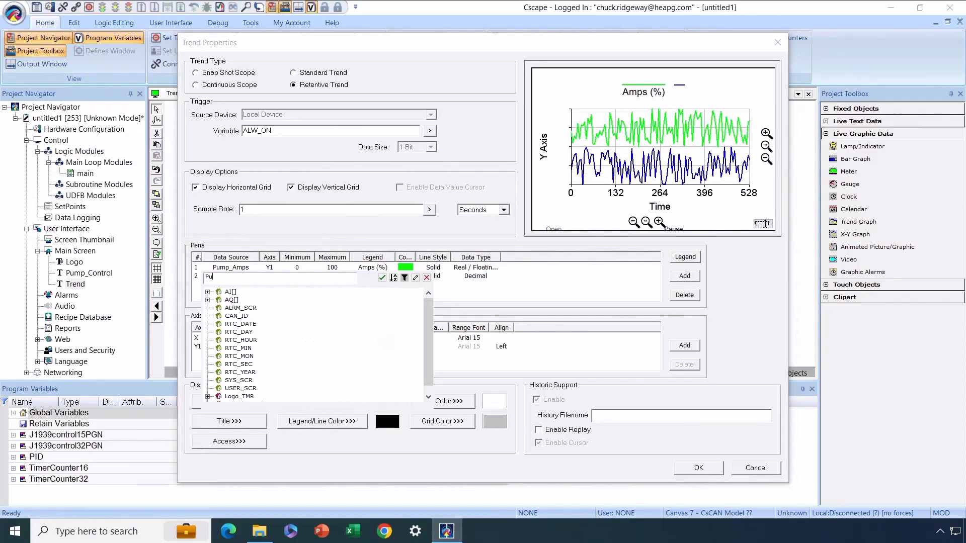
{"action": "type", "text": "mp_Speed"}
{"action": "key", "text": "Return"}
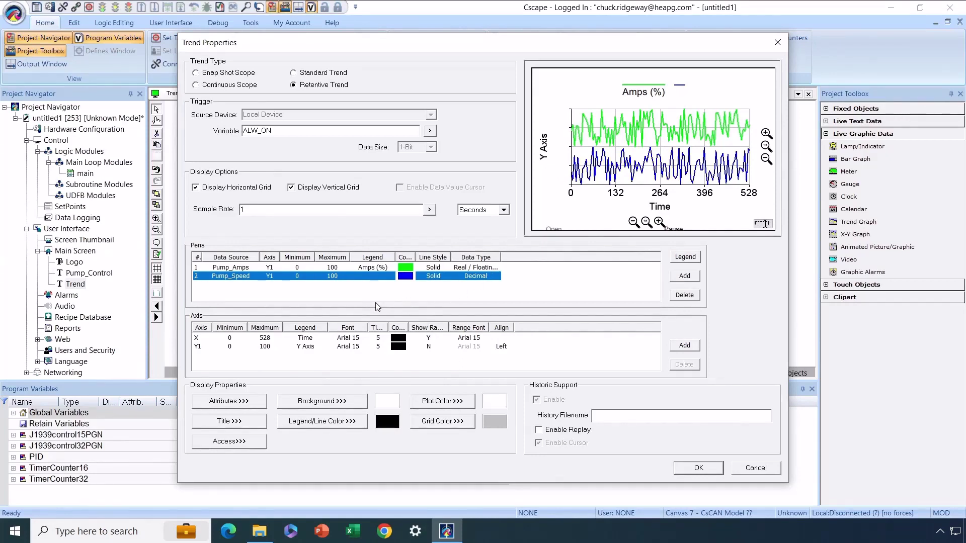
{"action": "left_click", "coordinate": [376, 277]}
{"action": "type", "text": "Sp"}
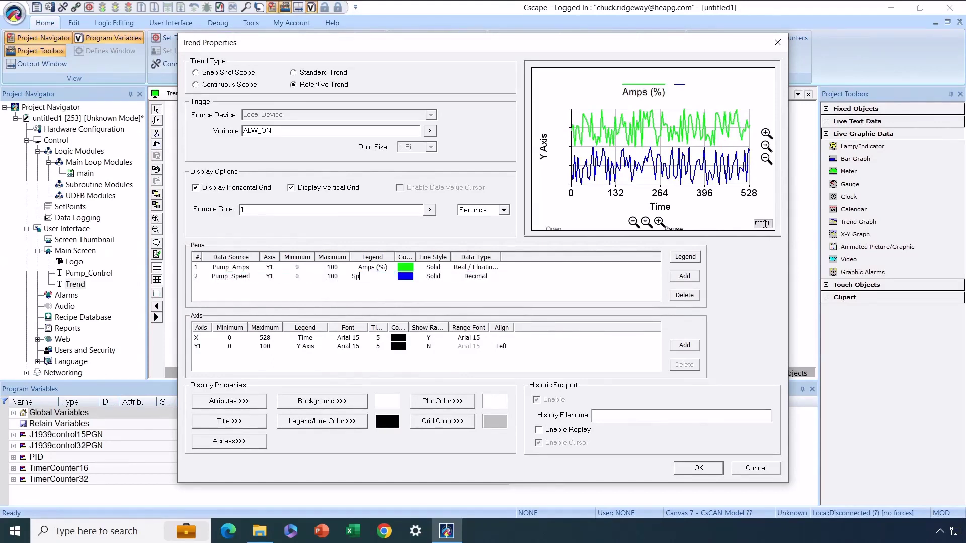
{"action": "type", "text": "eed (%)"}
{"action": "key", "text": "Return"}
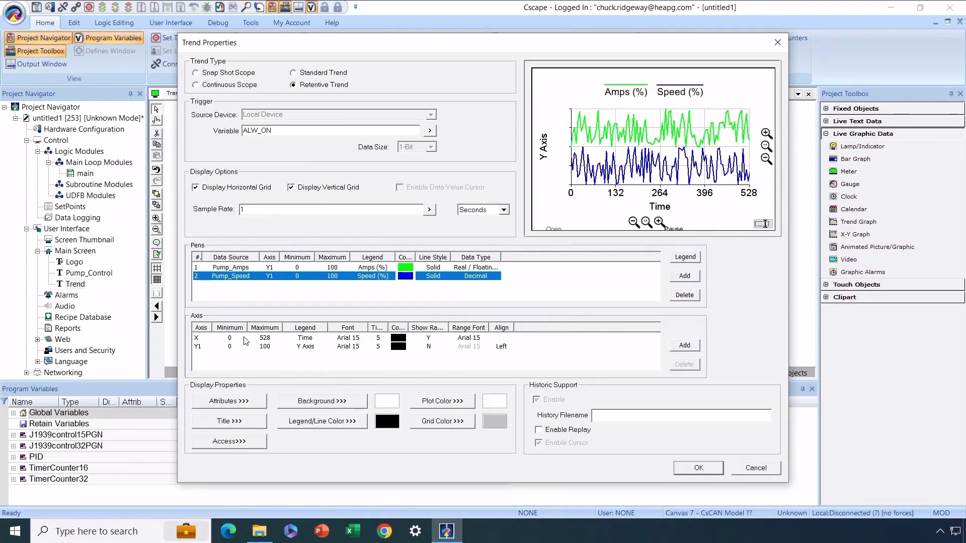
Step: Clear the X axis legend text of the trend graph
{"action": "left_click", "coordinate": [315, 339]}
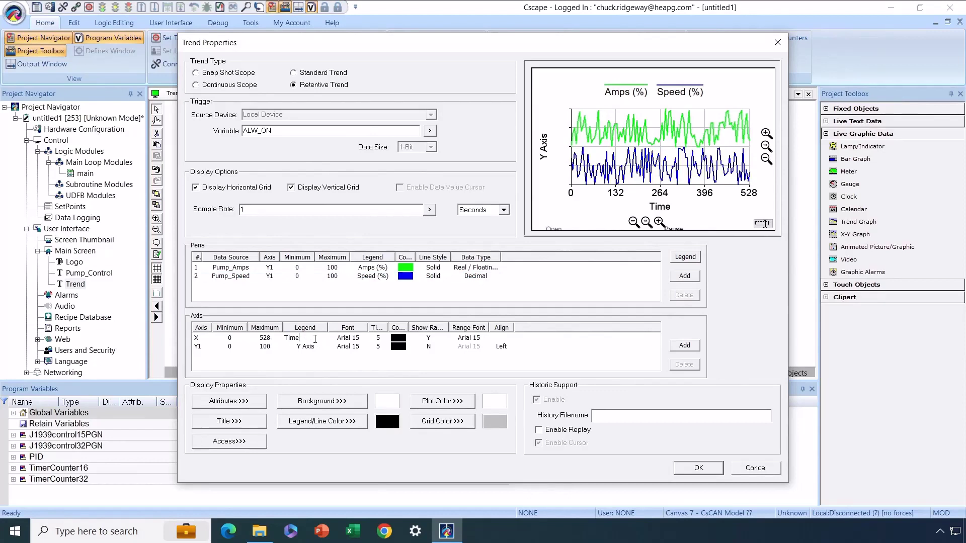
{"action": "double_click", "coordinate": [315, 339]}
{"action": "key", "text": "Delete"}
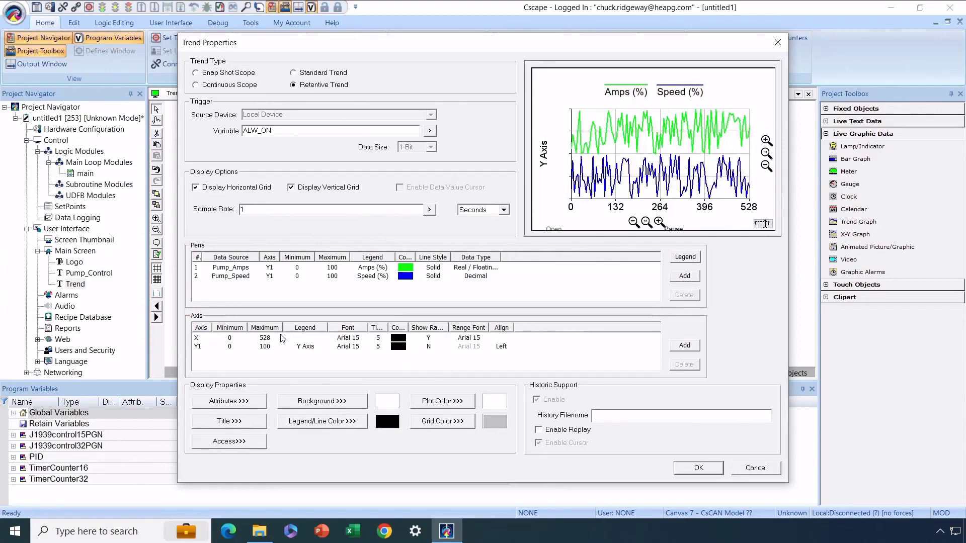
Step: Hide the range values on the trend graph's X axis and show them on the Y1 axis
{"action": "left_click", "coordinate": [441, 340]}
{"action": "left_click", "coordinate": [442, 339]}
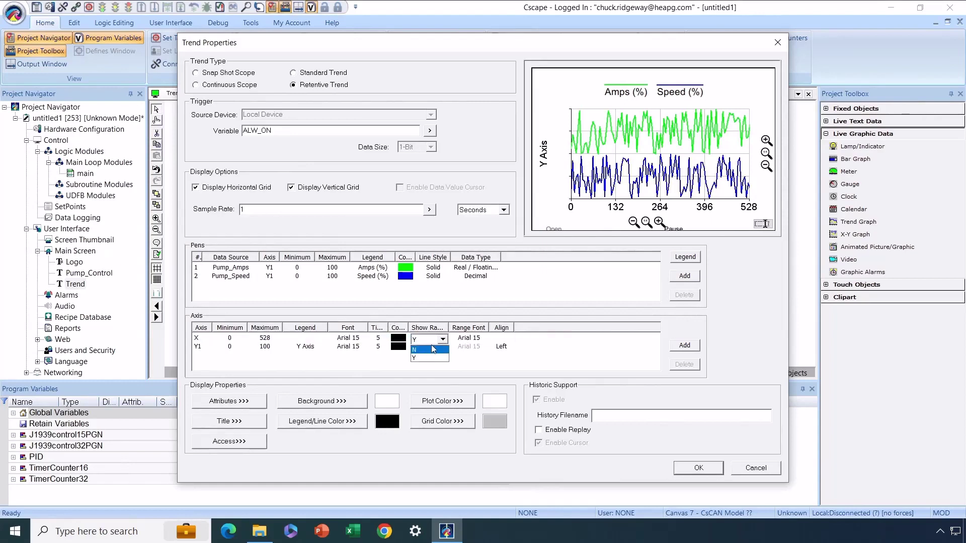
{"action": "left_click", "coordinate": [430, 351]}
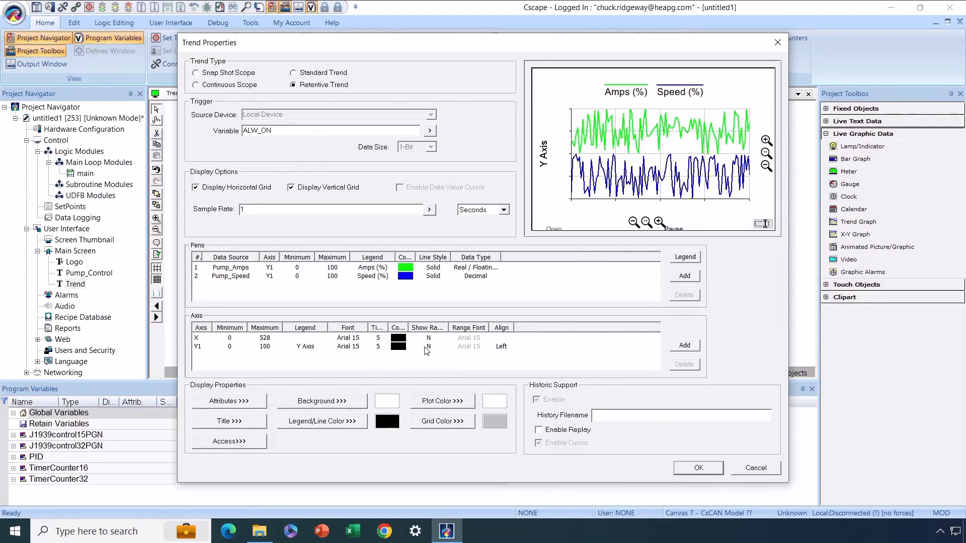
{"action": "left_click", "coordinate": [427, 347]}
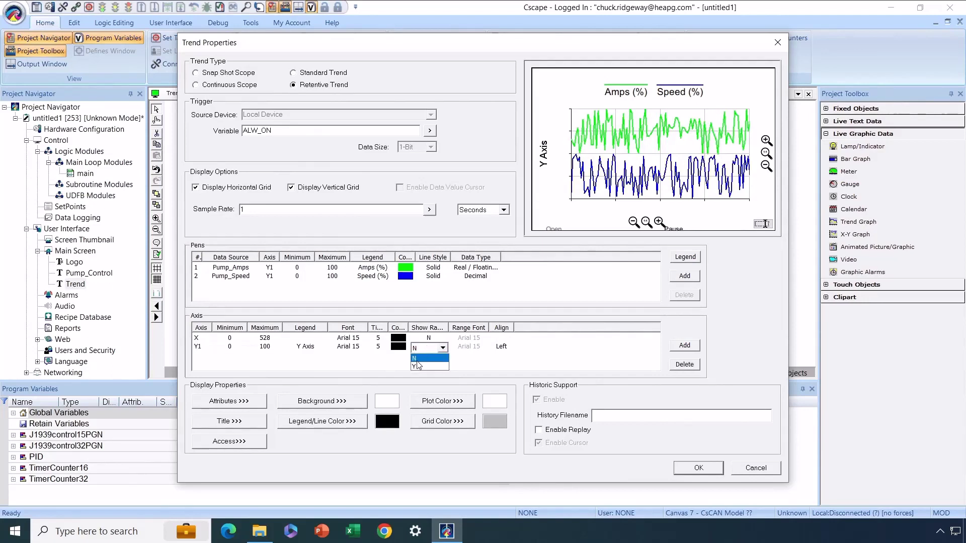
{"action": "left_click", "coordinate": [416, 366]}
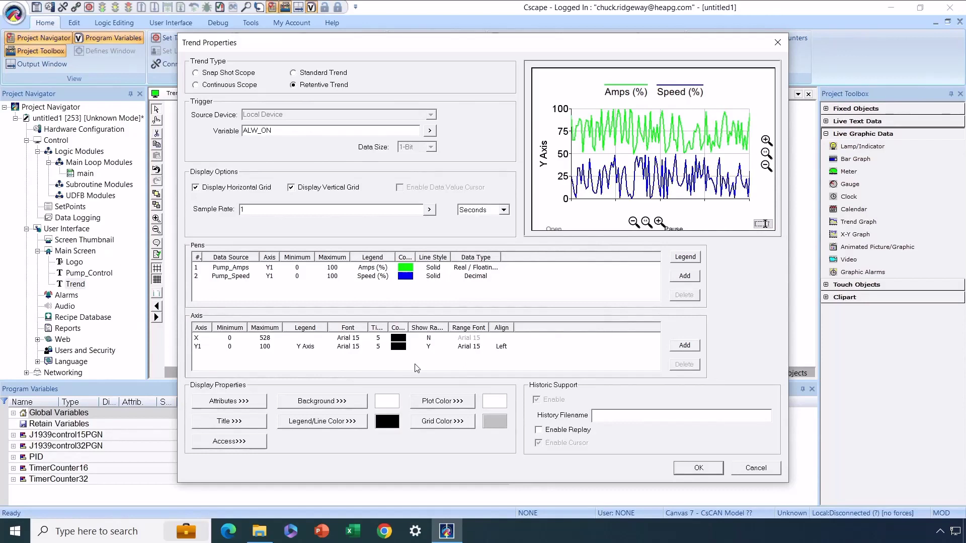
Step: Enable replay for the trend graph with the history filename "Pump" and apply the trend properties
{"action": "left_click", "coordinate": [538, 431]}
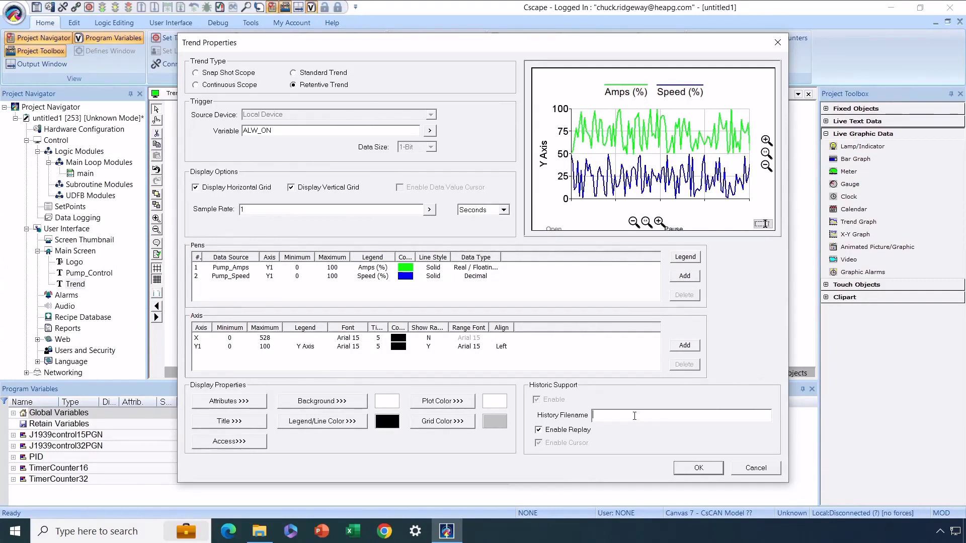
{"action": "type", "text": "Pump"}
{"action": "left_click", "coordinate": [700, 469]}
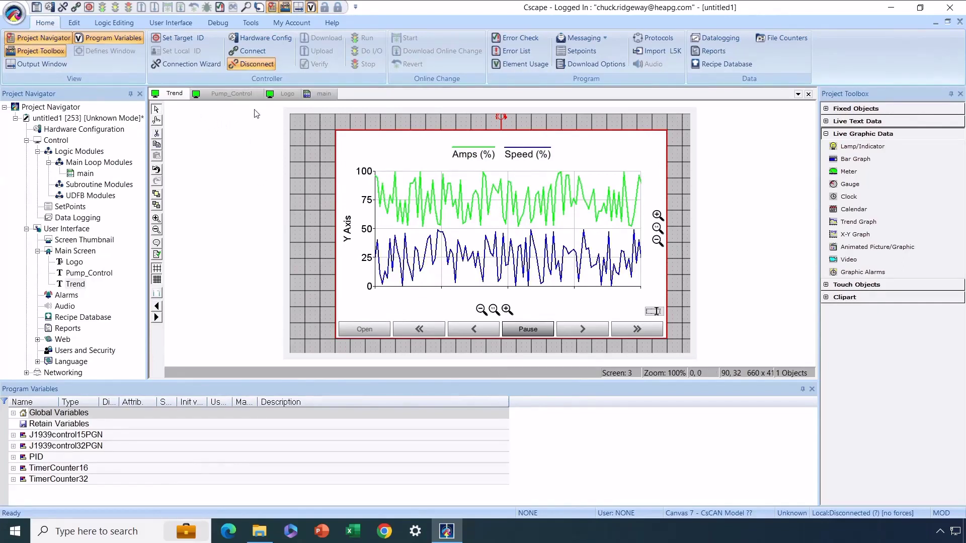
Step: Place a Screen Jump object about 140 pixels wide below the speed meter on the Pump_Control screen
{"action": "left_click", "coordinate": [242, 93]}
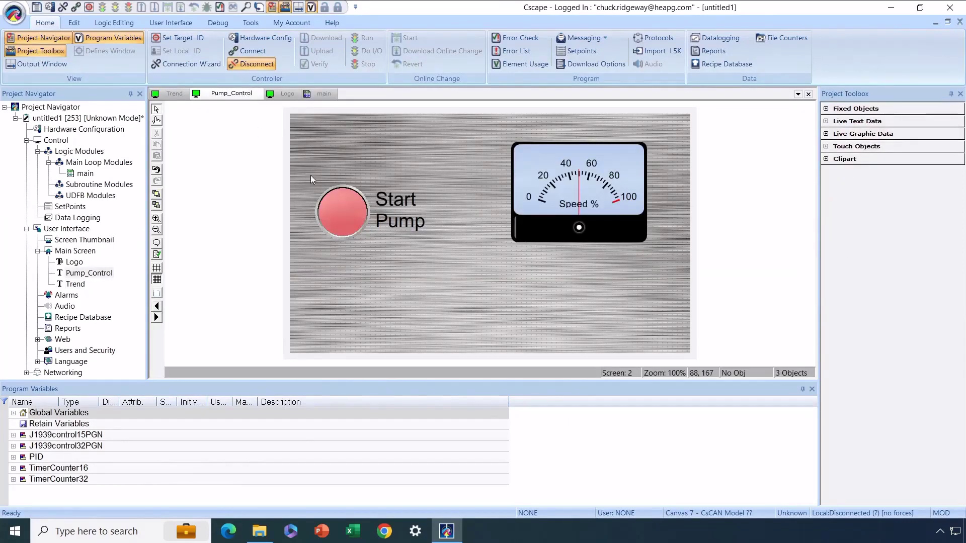
{"action": "left_click", "coordinate": [830, 148]}
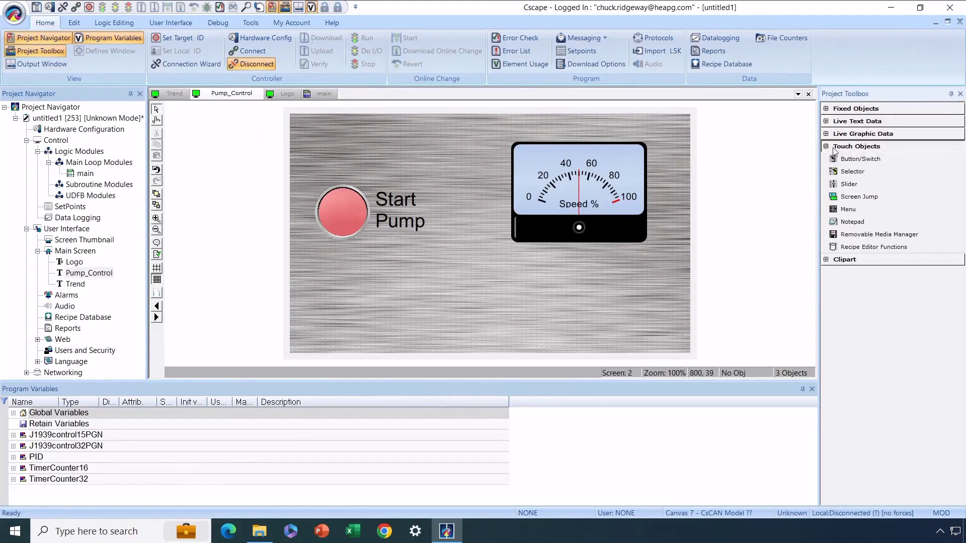
{"action": "left_click", "coordinate": [858, 196]}
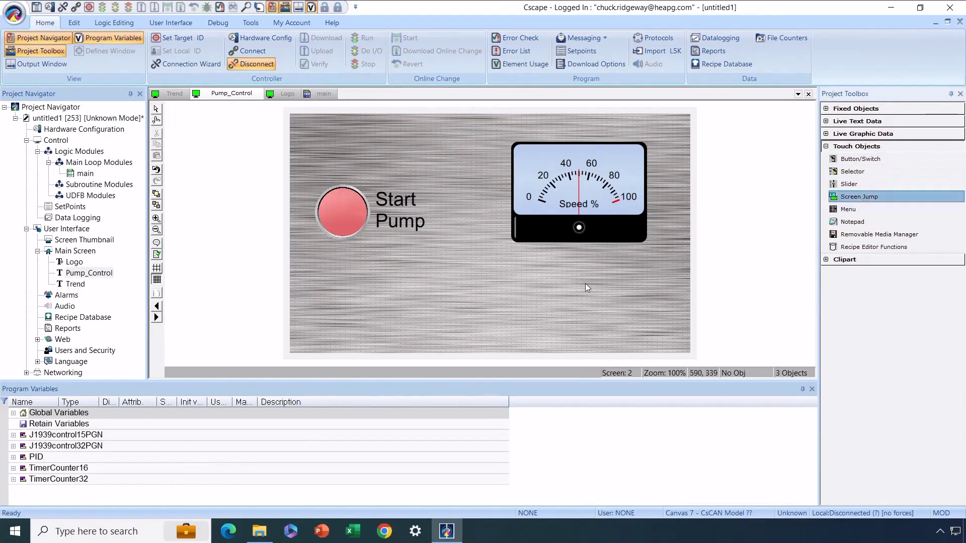
{"action": "left_click_drag", "start_coordinate": [582, 282], "coordinate": [650, 337]}
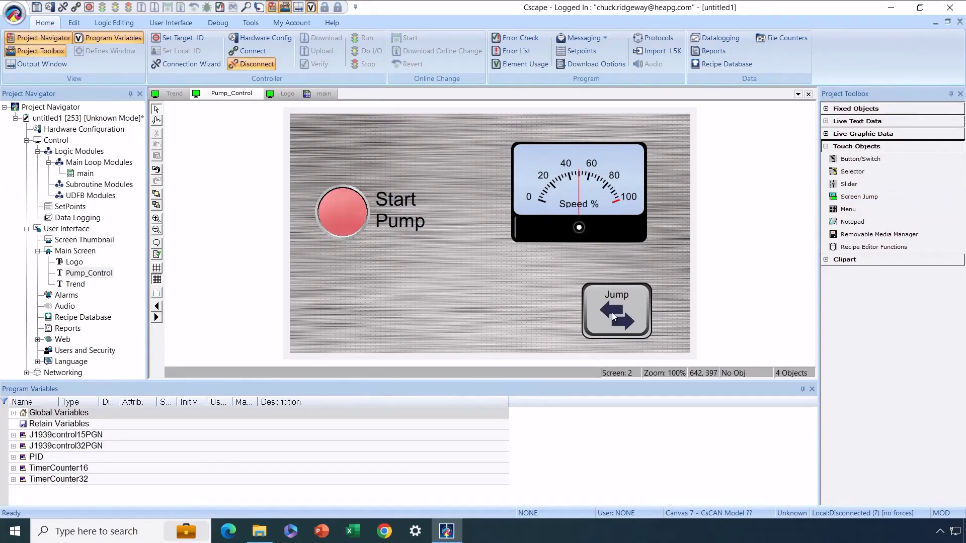
Step: Give the screen jump button on Pump_Control the Trends icon and remove its legend text
{"action": "double_click", "coordinate": [614, 316]}
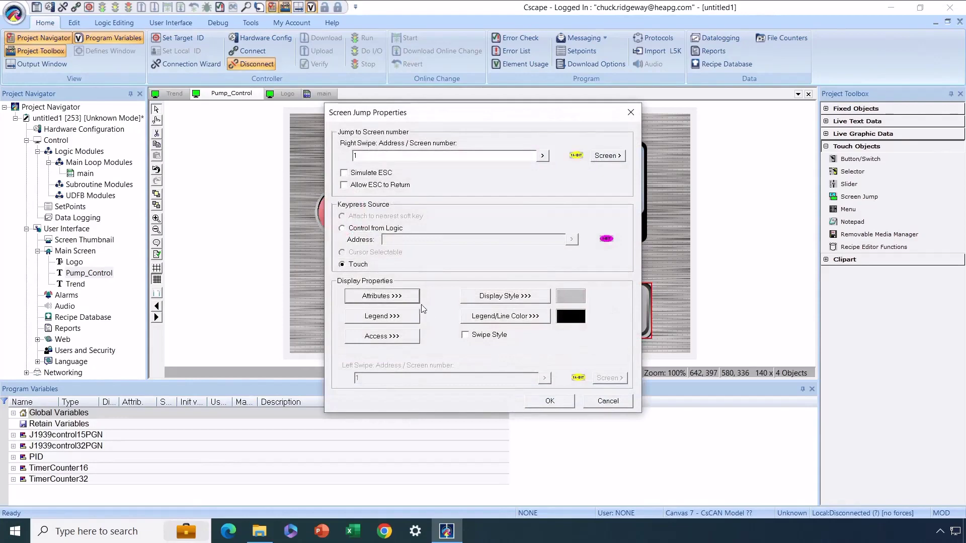
{"action": "left_click", "coordinate": [390, 298]}
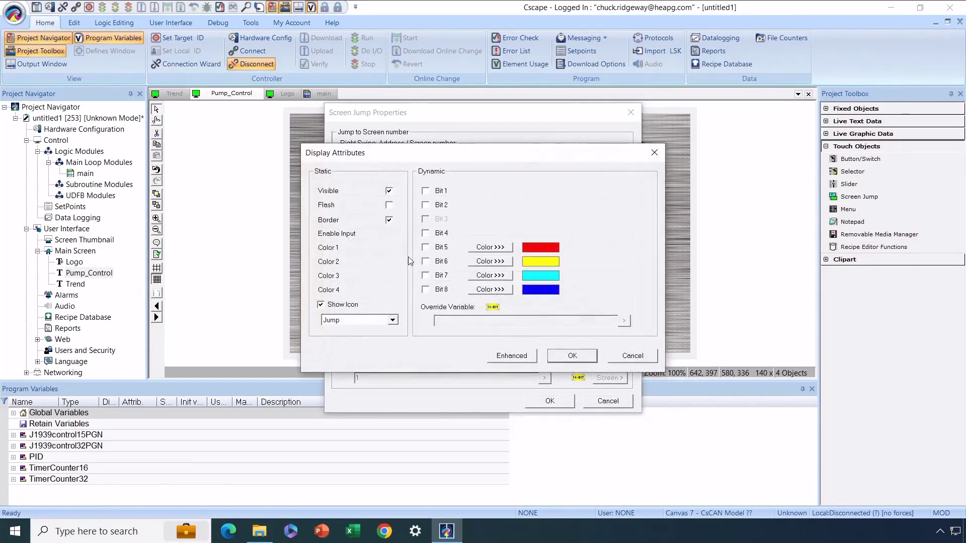
{"action": "left_click", "coordinate": [393, 320]}
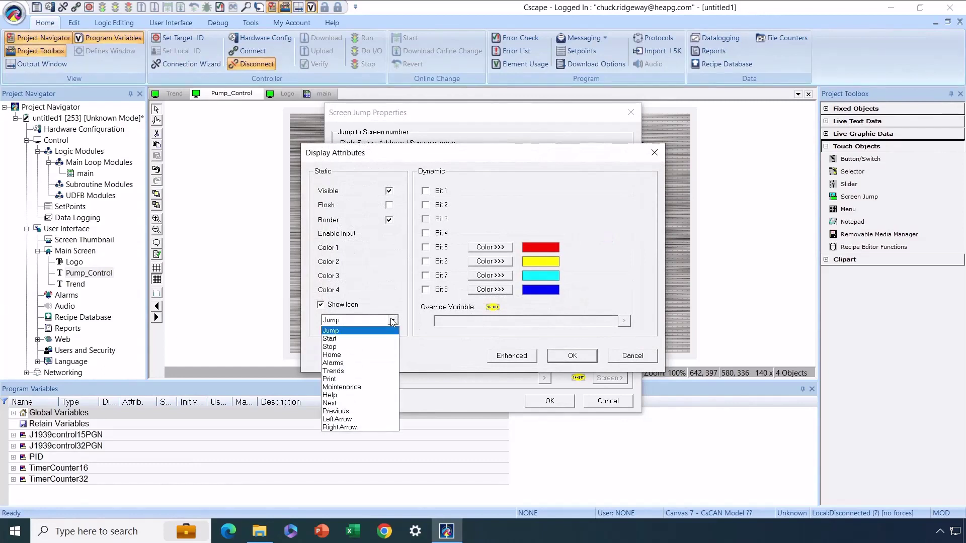
{"action": "left_click", "coordinate": [359, 371]}
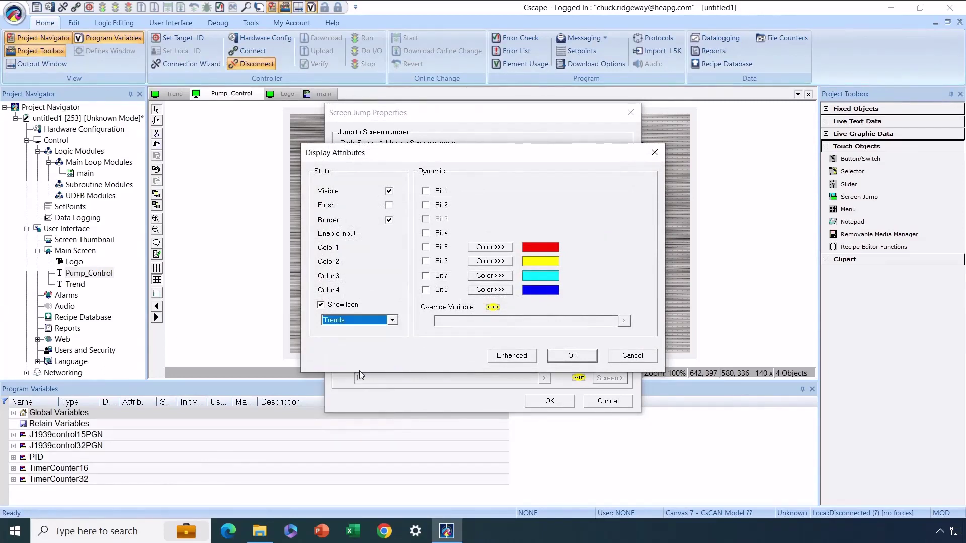
{"action": "left_click", "coordinate": [572, 355]}
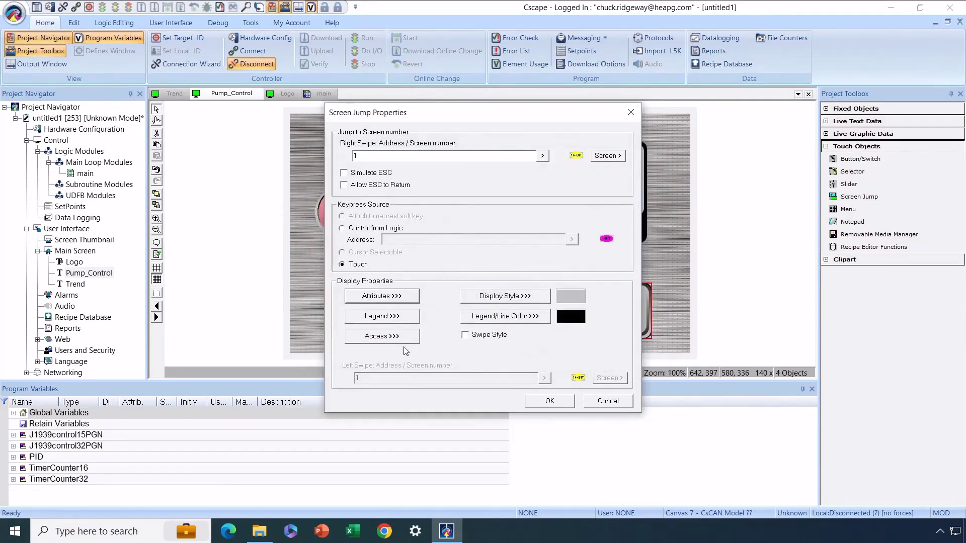
{"action": "left_click", "coordinate": [388, 317]}
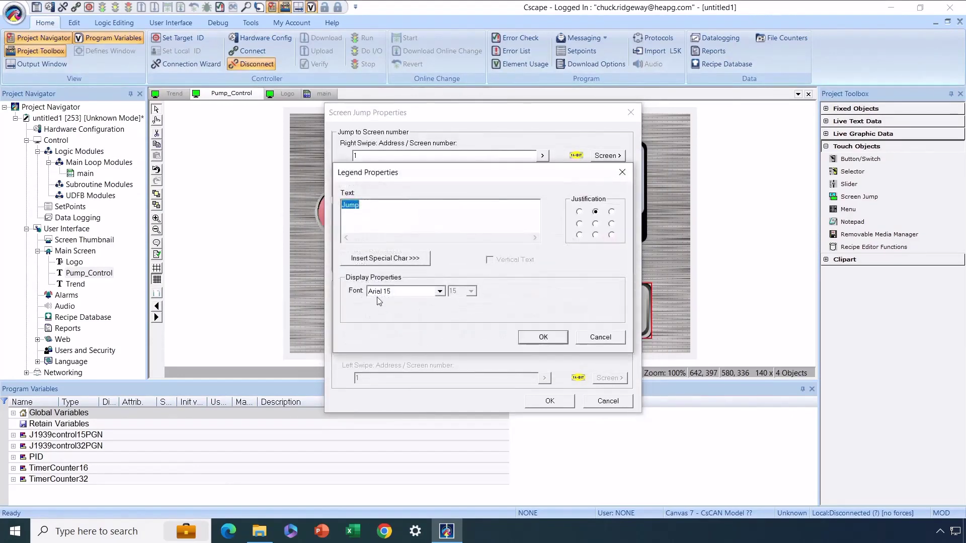
{"action": "key", "text": "BackSpace"}
{"action": "left_click", "coordinate": [543, 337]}
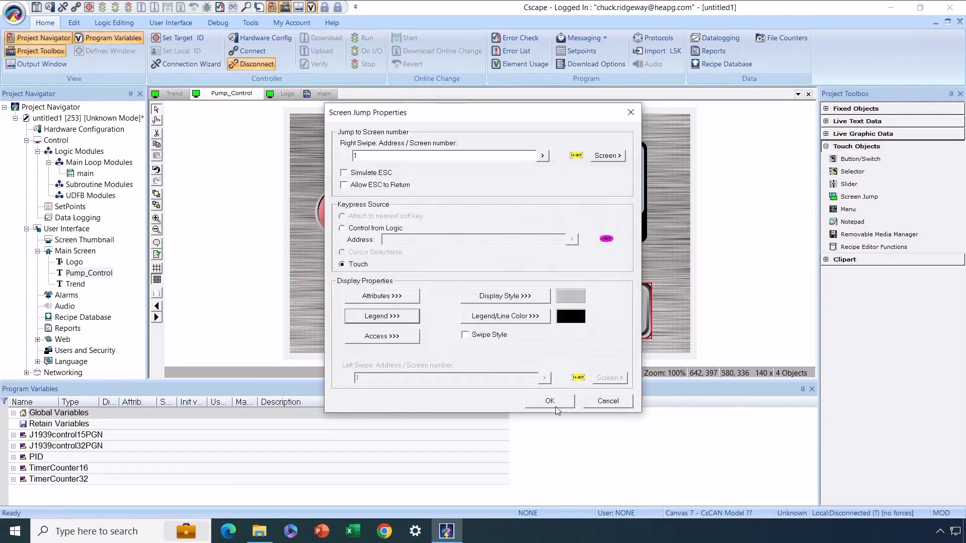
Step: Set the jump button's target to screen 3 and shift the button slightly up and left on the screen
{"action": "left_click", "coordinate": [367, 154]}
{"action": "left_click", "coordinate": [542, 156]}
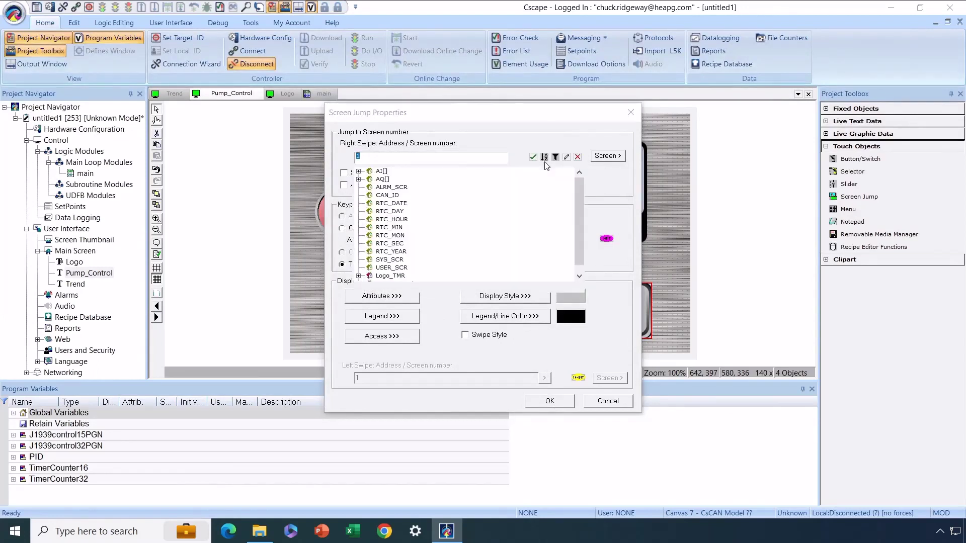
{"action": "left_click", "coordinate": [577, 157]}
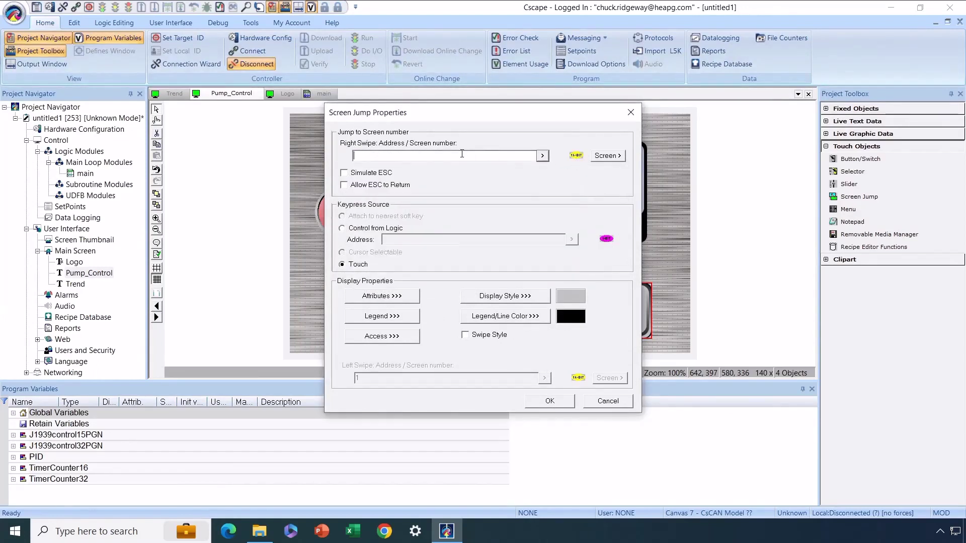
{"action": "type", "text": "3"}
{"action": "left_click", "coordinate": [547, 402]}
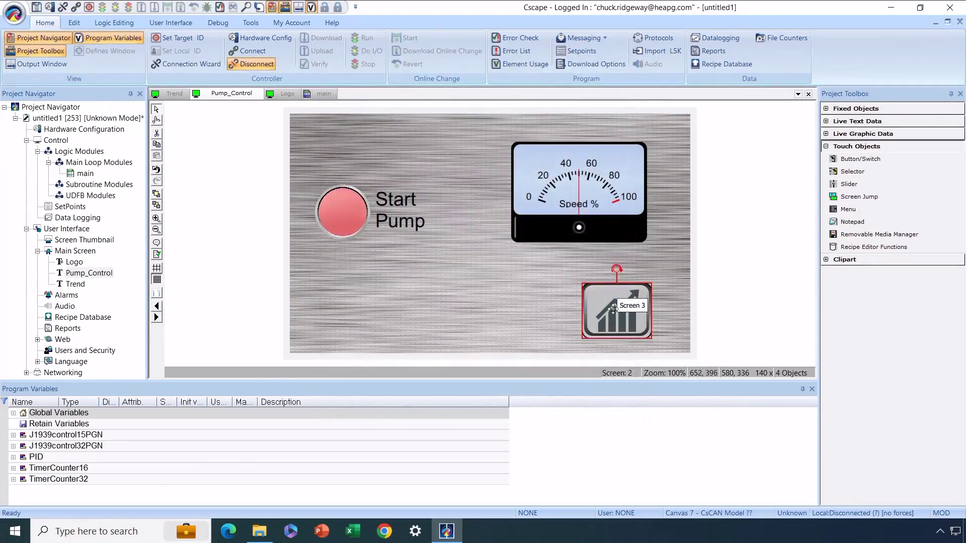
{"action": "left_click_drag", "start_coordinate": [613, 308], "coordinate": [604, 305]}
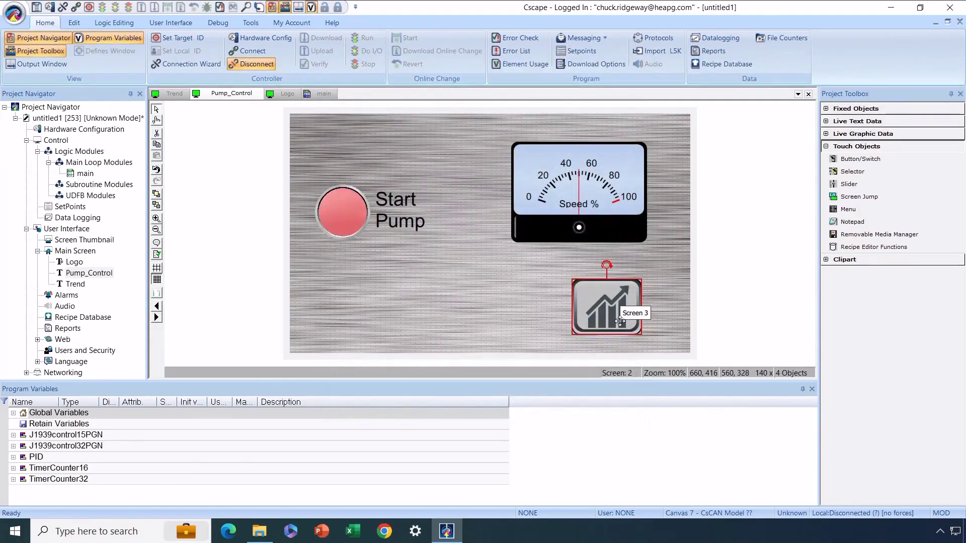
{"action": "double_click", "coordinate": [612, 314]}
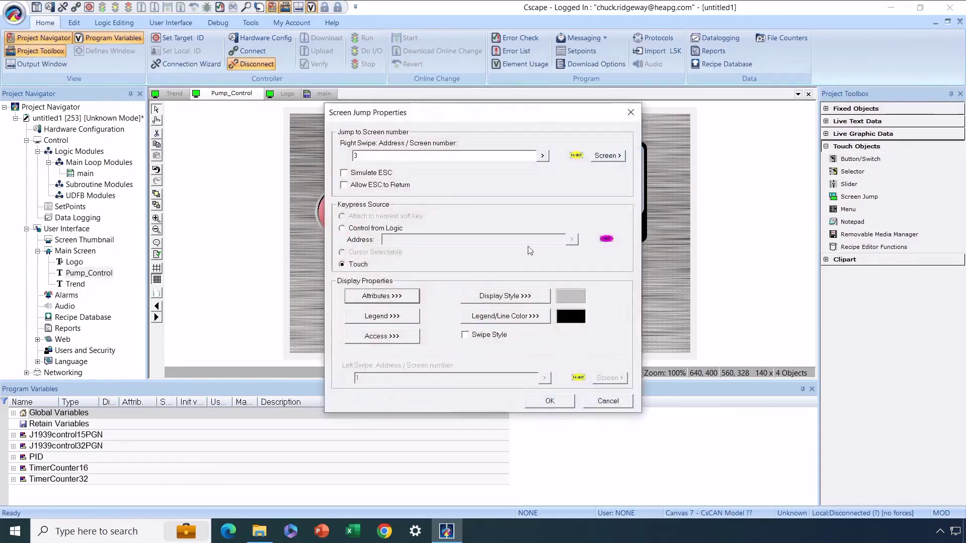
{"action": "left_click", "coordinate": [380, 173]}
{"action": "left_click", "coordinate": [380, 173]}
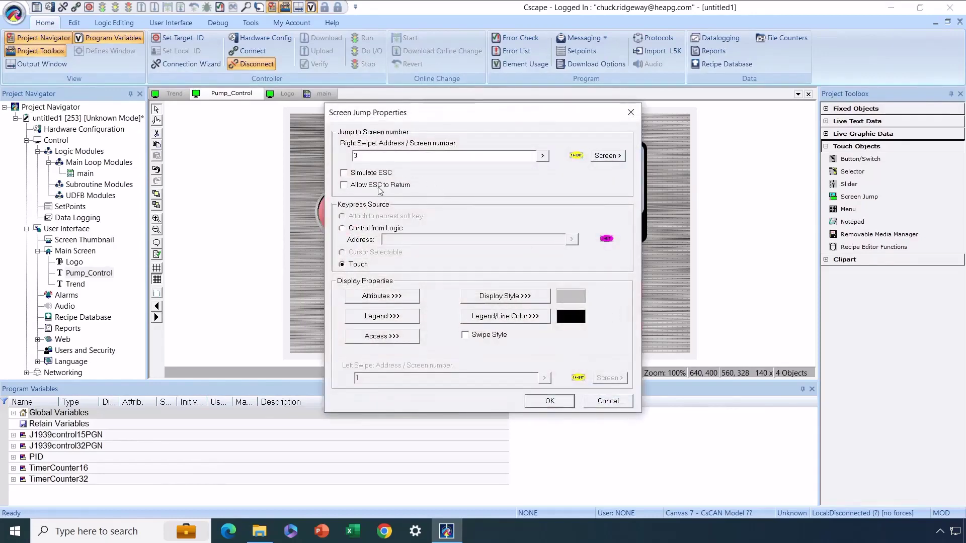
{"action": "left_click", "coordinate": [558, 401]}
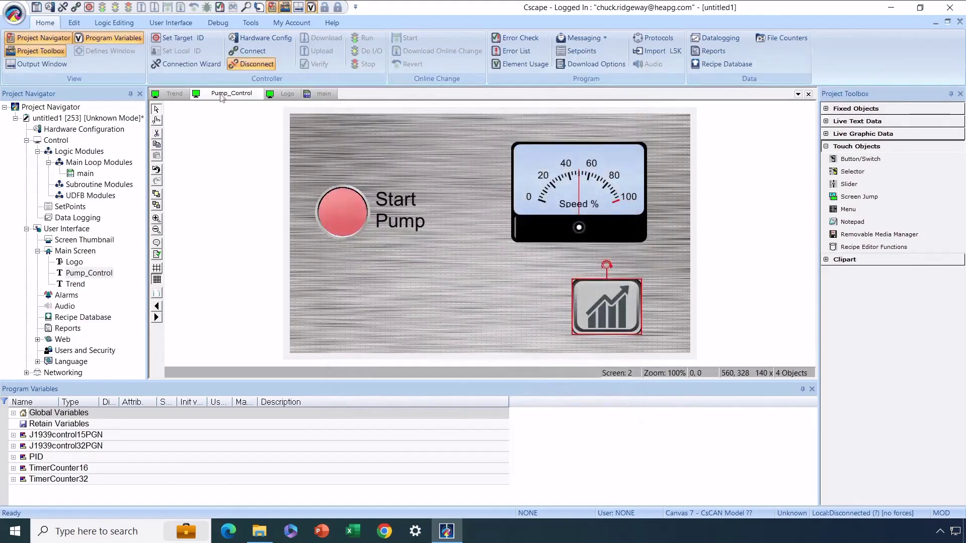
Step: Place a Screen Jump object about 60 x 64 pixels over the upper-left corner of the graph on the Trend screen
{"action": "left_click", "coordinate": [175, 95]}
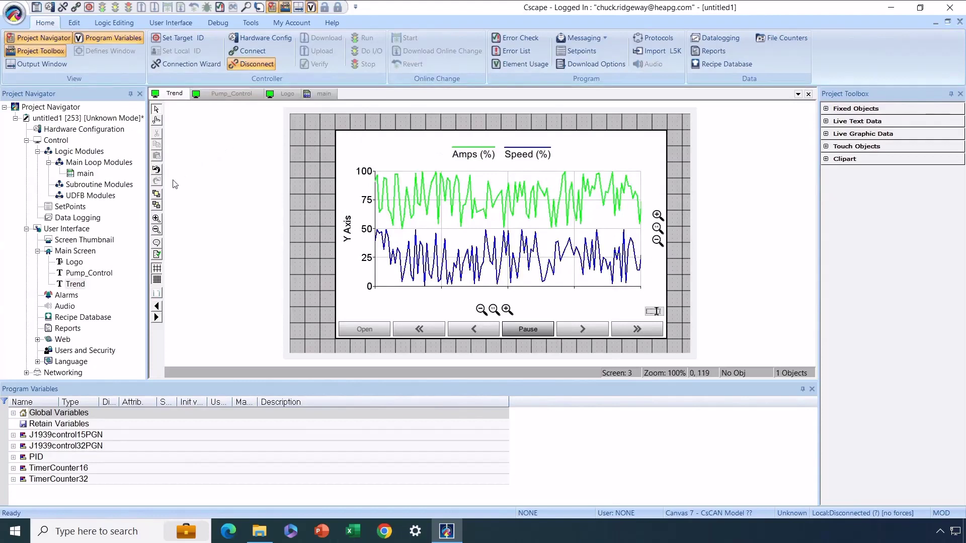
{"action": "left_click", "coordinate": [826, 147]}
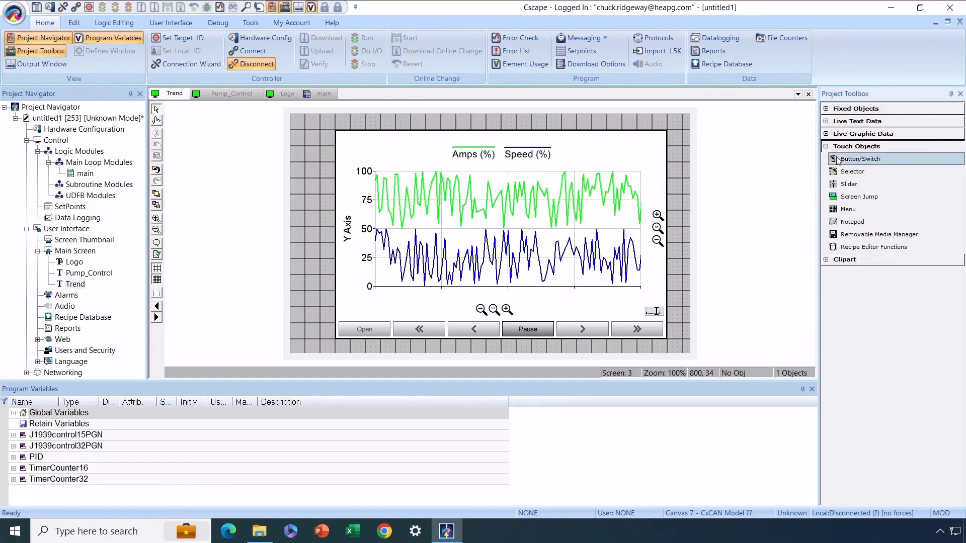
{"action": "left_click", "coordinate": [857, 200]}
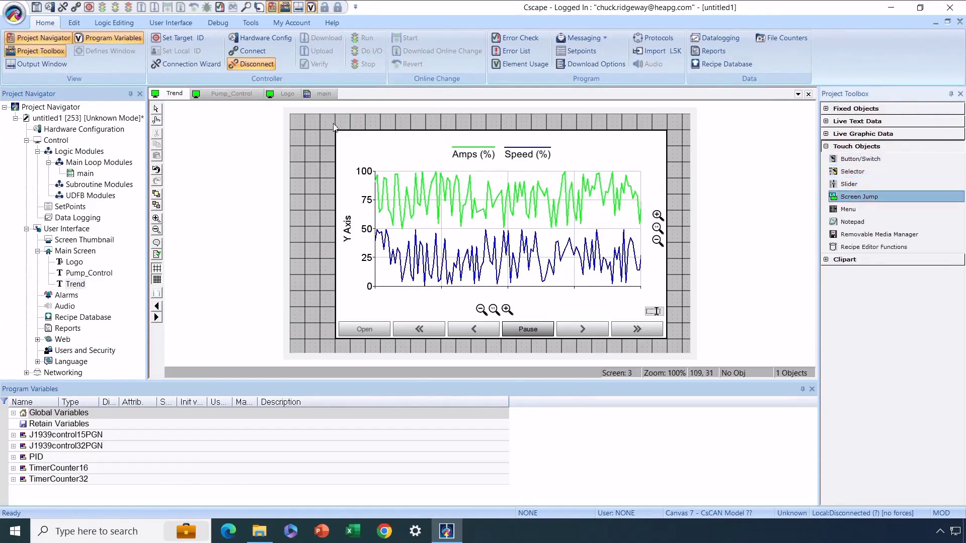
{"action": "left_click", "coordinate": [318, 120]}
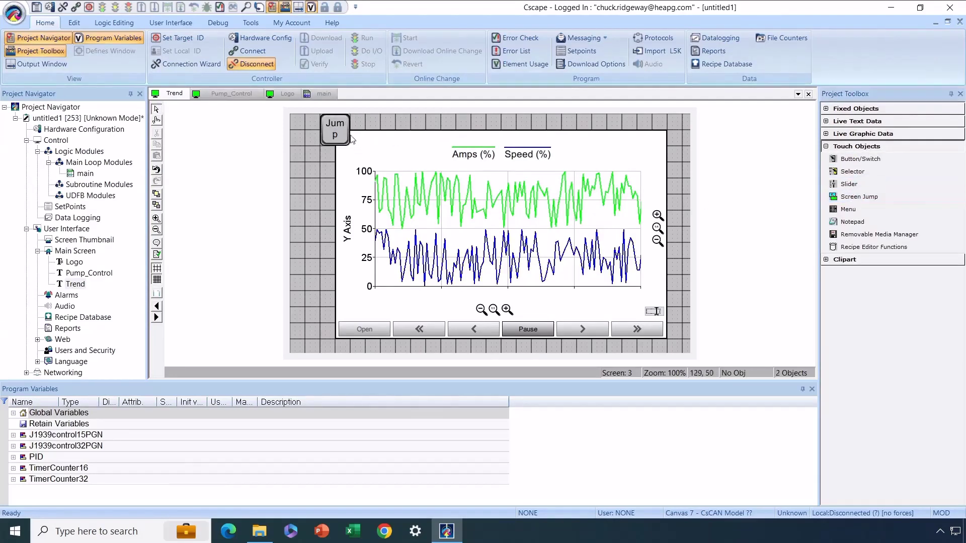
Step: Make the Trend screen's jump button simulate ESC and give it the legend "Esc"
{"action": "left_click", "coordinate": [337, 130]}
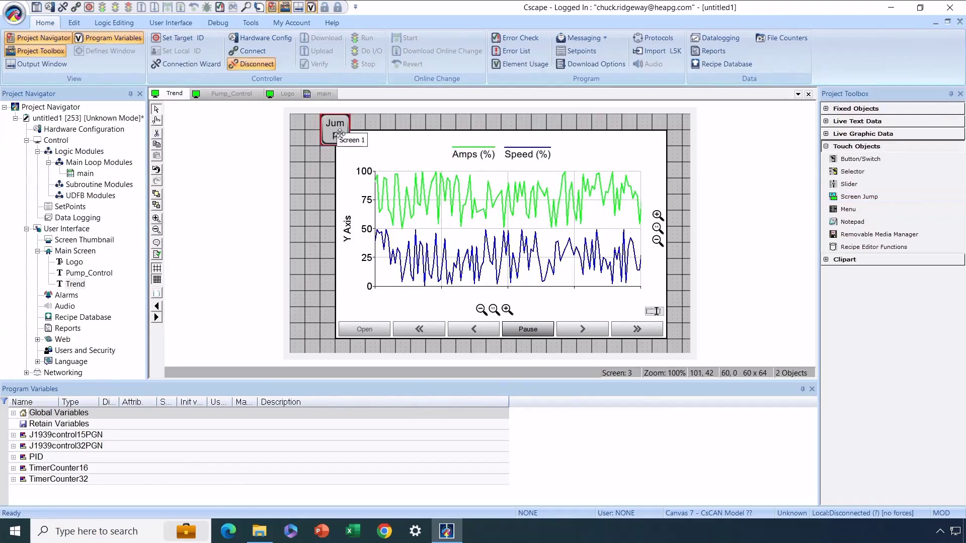
{"action": "double_click", "coordinate": [339, 133]}
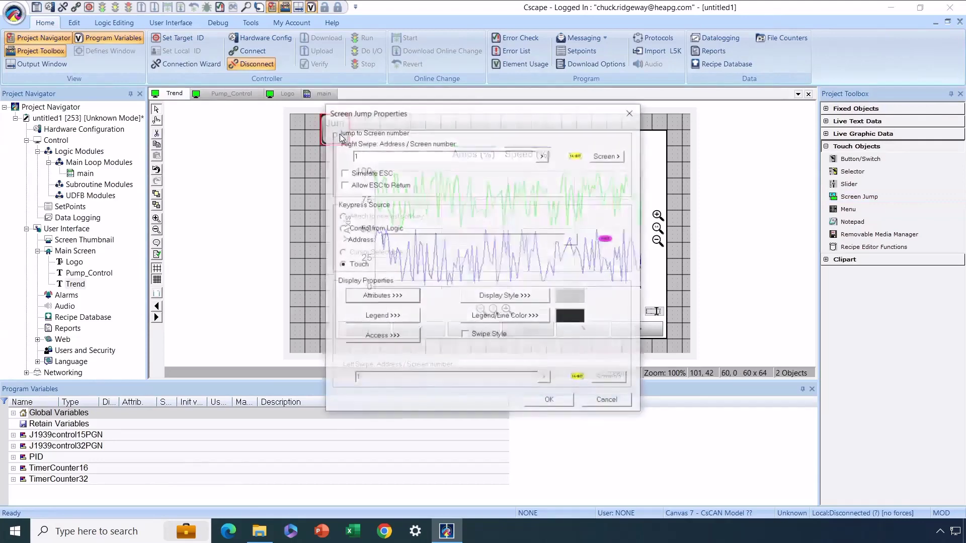
{"action": "left_click", "coordinate": [366, 176]}
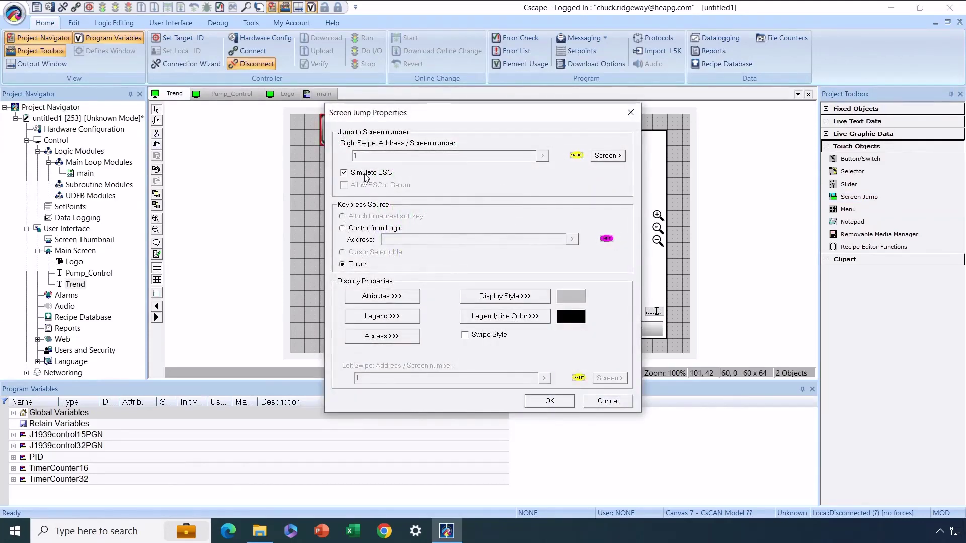
{"action": "left_click", "coordinate": [371, 319]}
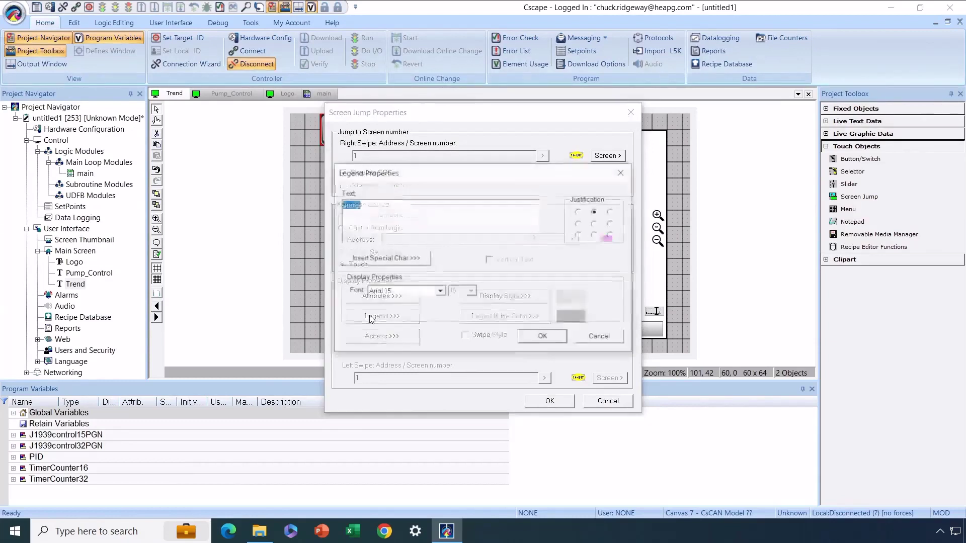
{"action": "type", "text": "Esc"}
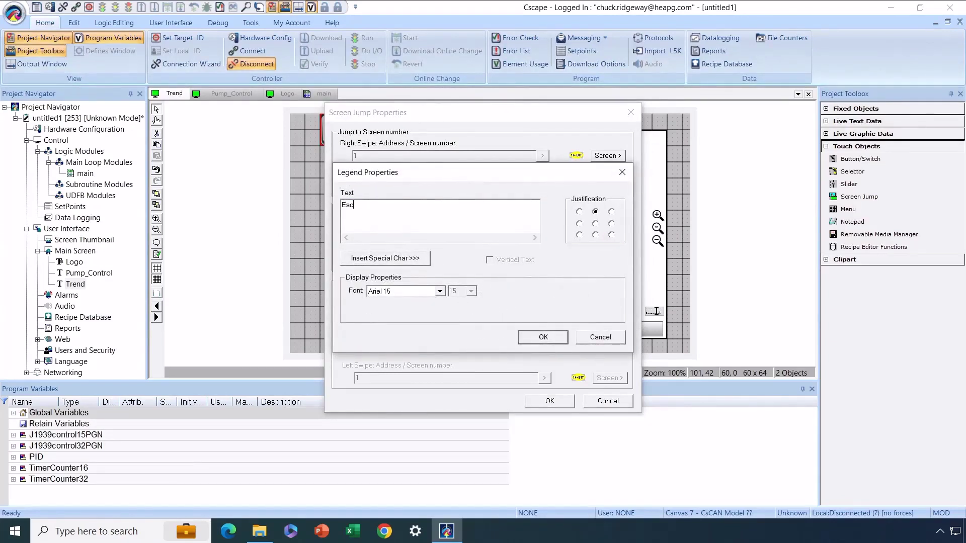
{"action": "left_click", "coordinate": [537, 336]}
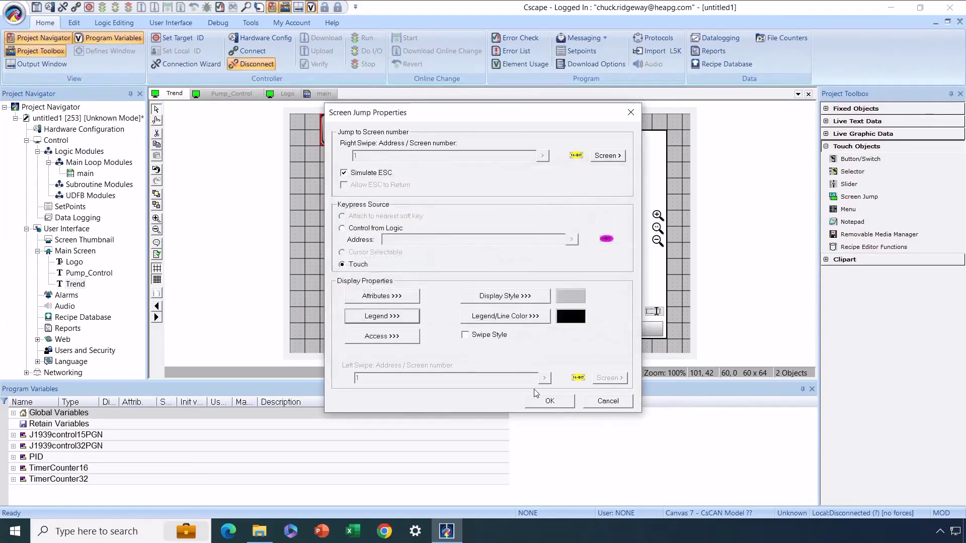
{"action": "left_click", "coordinate": [547, 401]}
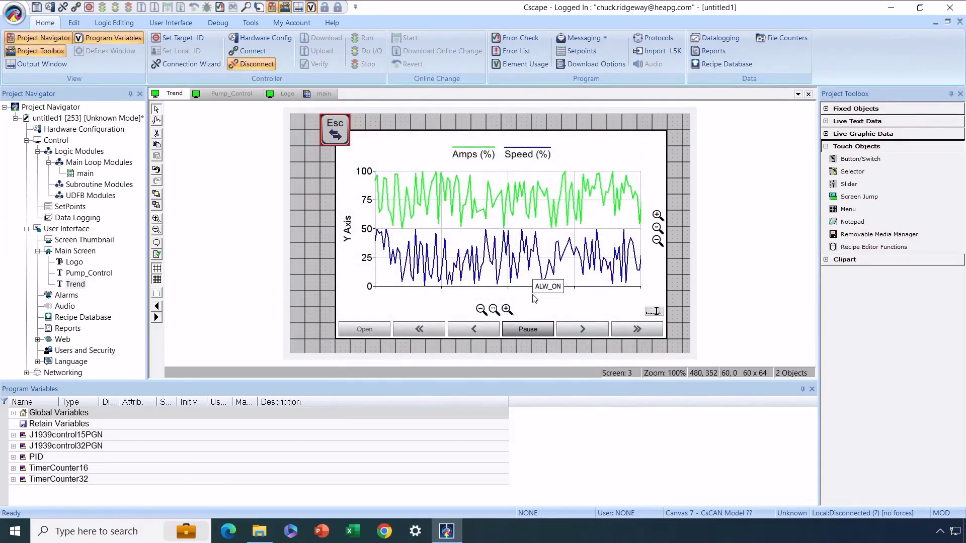
Step: Turn off showing and snapping for the primary object grid, and shift the Esc button slightly down on the Trend screen
{"action": "right_click", "coordinate": [310, 152]}
{"action": "left_click", "coordinate": [385, 220]}
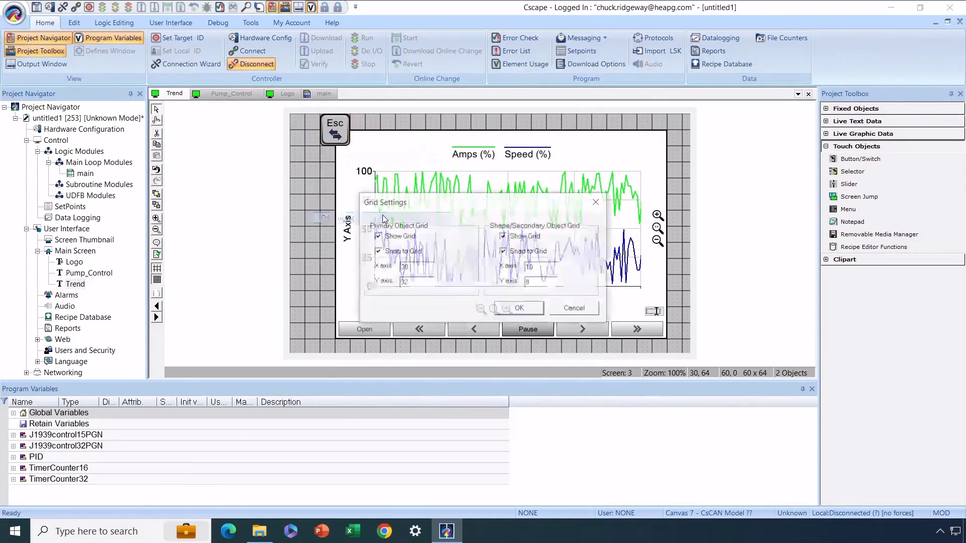
{"action": "left_click", "coordinate": [387, 250]}
{"action": "left_click", "coordinate": [406, 236]}
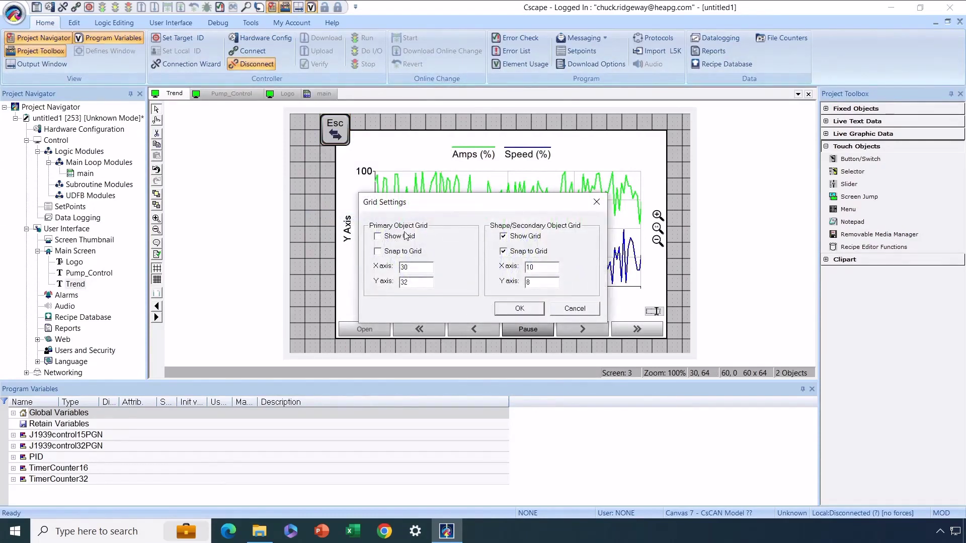
{"action": "left_click", "coordinate": [519, 308]}
{"action": "mouse_move", "coordinate": [340, 136]}
{"action": "left_mouse_down"}
{"action": "mouse_move", "coordinate": [348, 143]}
{"action": "mouse_move", "coordinate": [337, 142]}
{"action": "left_mouse_up"}
{"action": "left_click", "coordinate": [303, 174]}
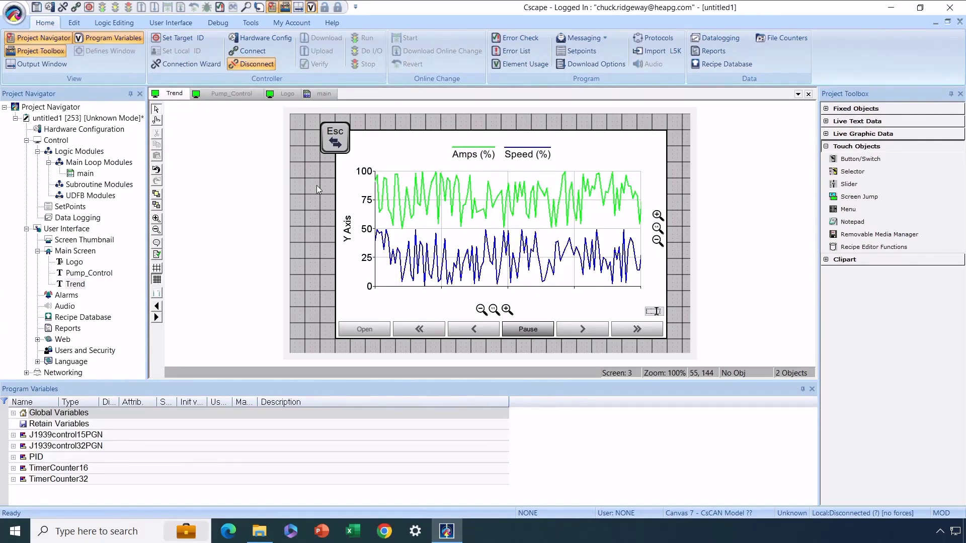
Step: Add a new screen under Main Screen and name it Conveyor
{"action": "left_click", "coordinate": [72, 253]}
{"action": "right_click", "coordinate": [73, 255]}
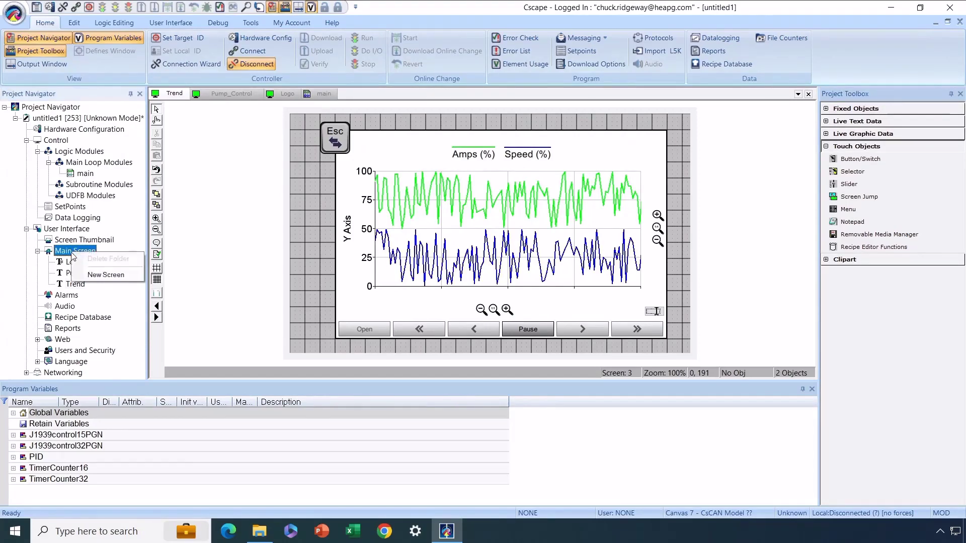
{"action": "left_click", "coordinate": [100, 278]}
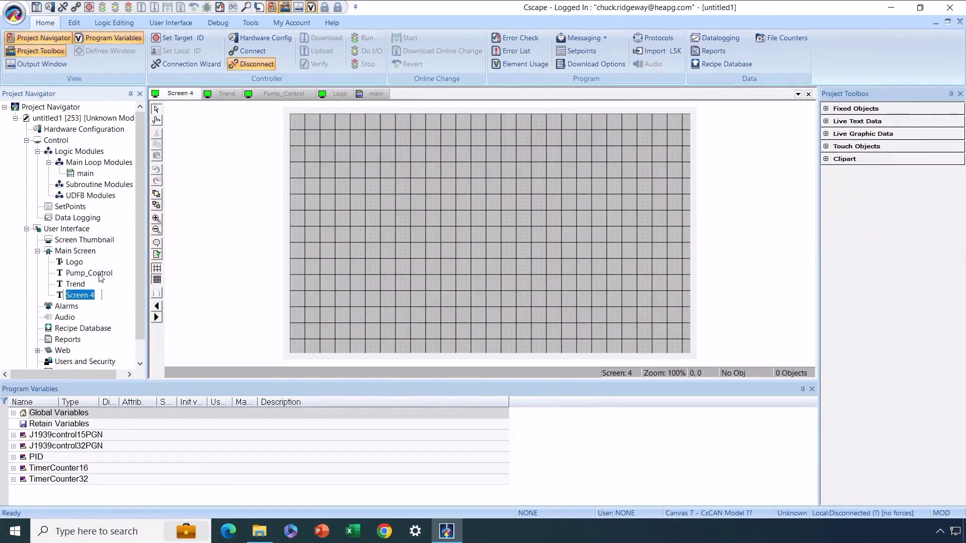
{"action": "type", "text": "Con"}
{"action": "type", "text": "veyor"}
{"action": "key", "text": "Return"}
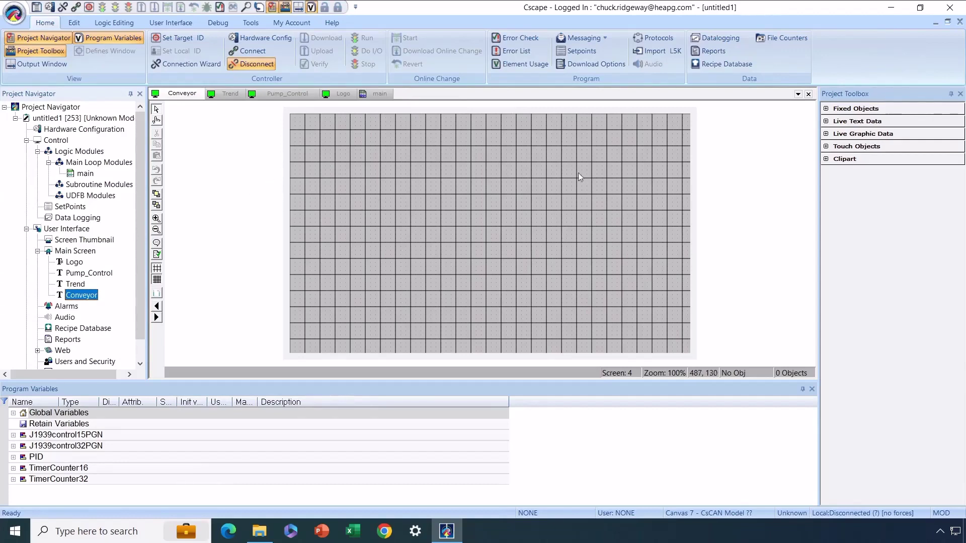
Step: Draw a picture object about 150 pixels wide on the Conveyor screen and browse the miscellaneous conveyor symbols for it
{"action": "left_click", "coordinate": [827, 109]}
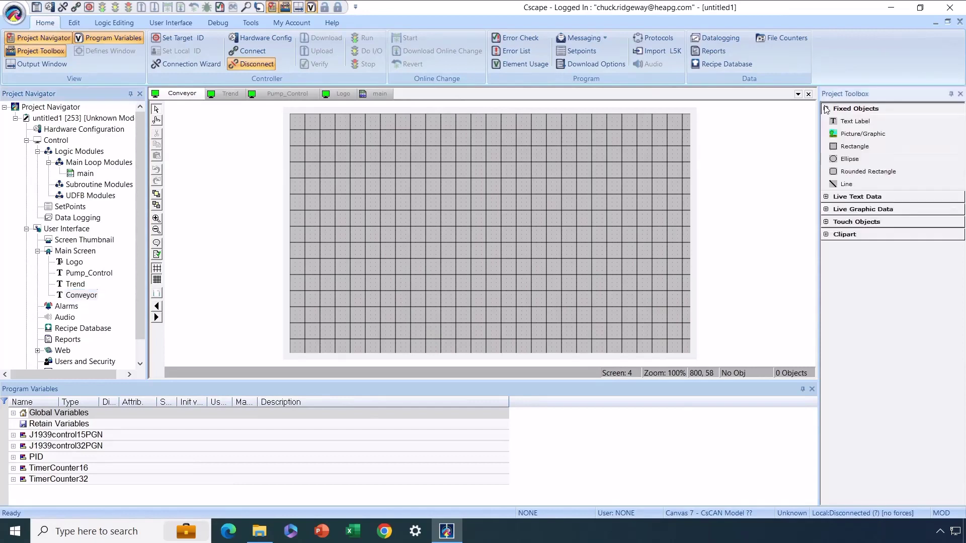
{"action": "left_click", "coordinate": [856, 135]}
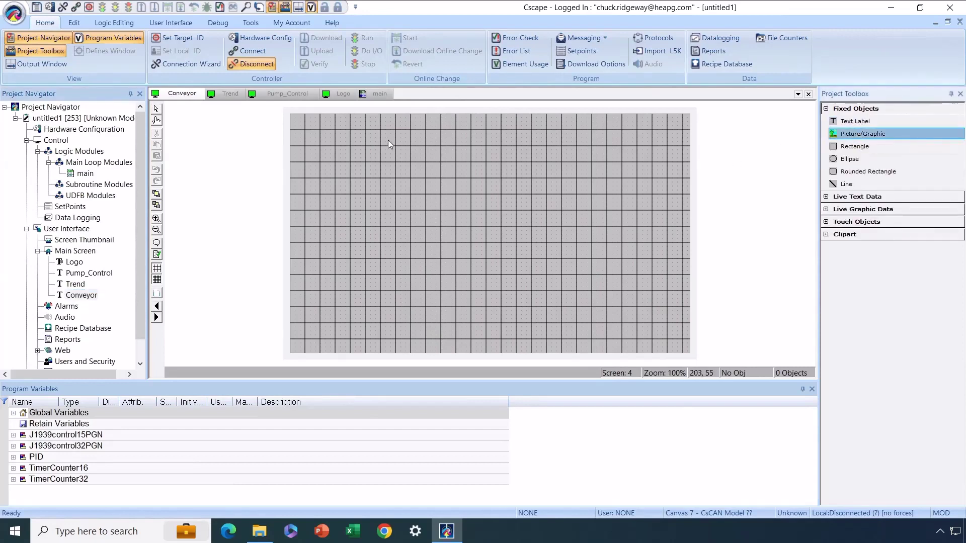
{"action": "left_click_drag", "start_coordinate": [381, 145], "coordinate": [456, 206]}
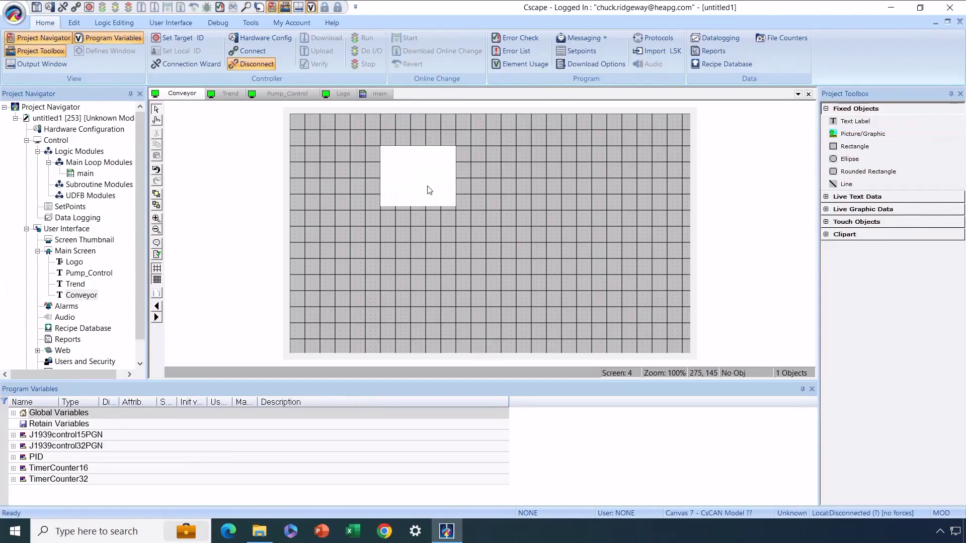
{"action": "double_click", "coordinate": [429, 190]}
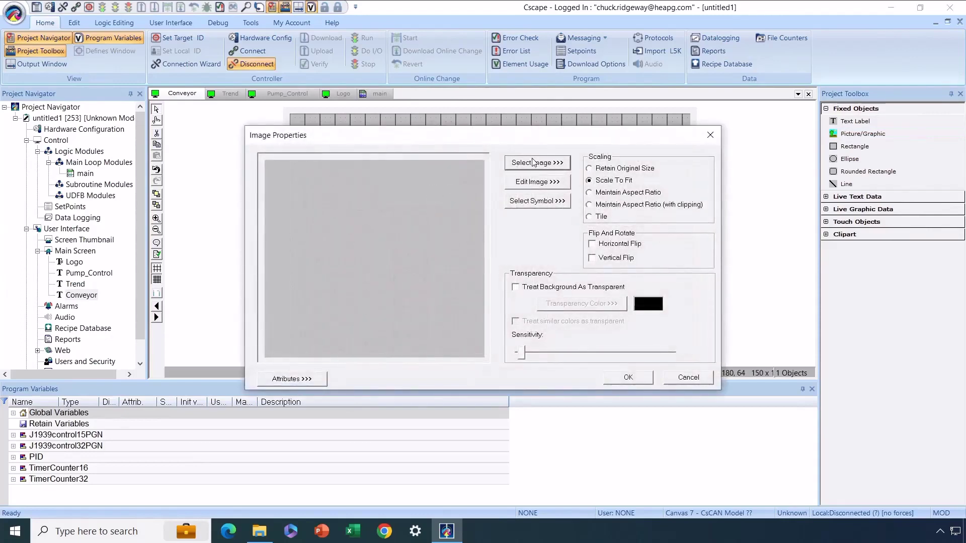
{"action": "left_click", "coordinate": [531, 203]}
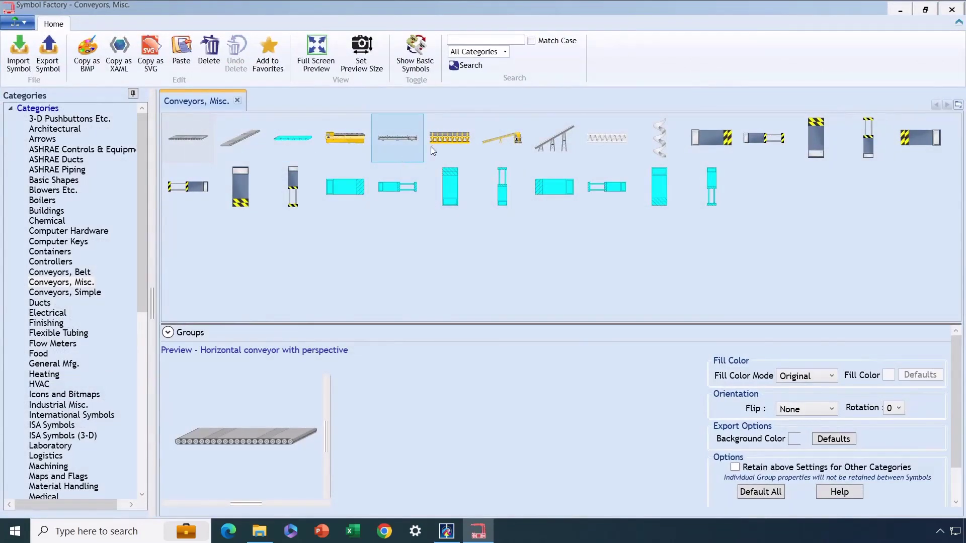
Step: Leave the symbol library without picking a symbol and delete the empty picture object from the Conveyor screen
{"action": "left_click", "coordinate": [952, 10]}
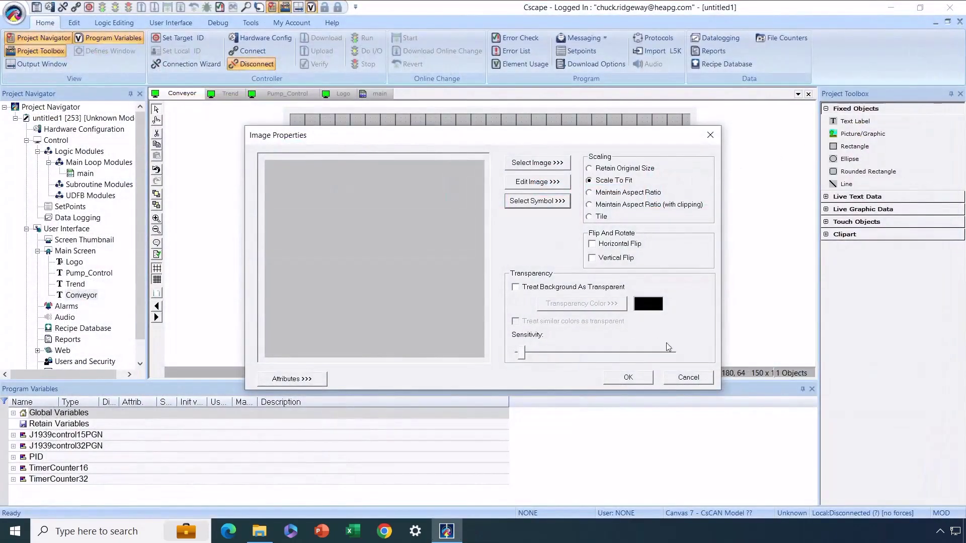
{"action": "left_click", "coordinate": [687, 377]}
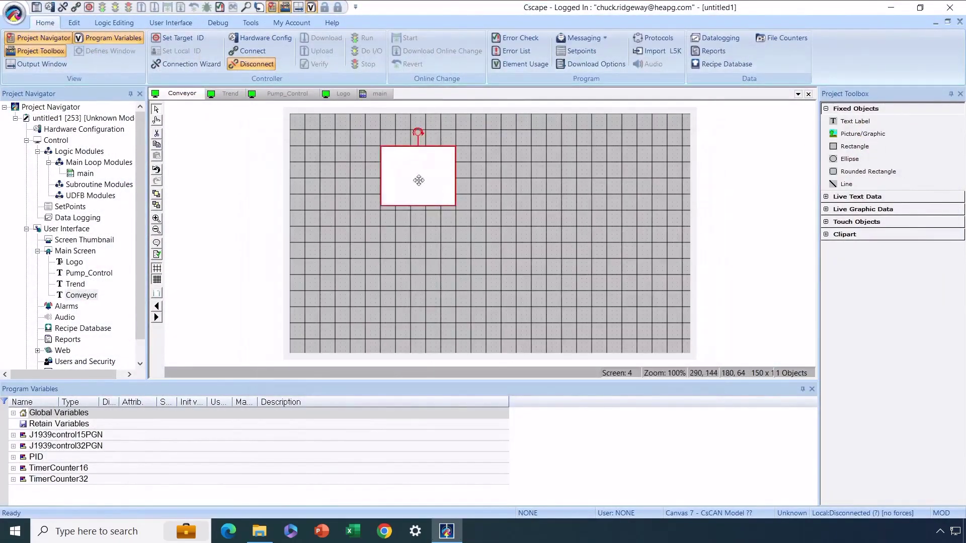
{"action": "key", "text": "Delete"}
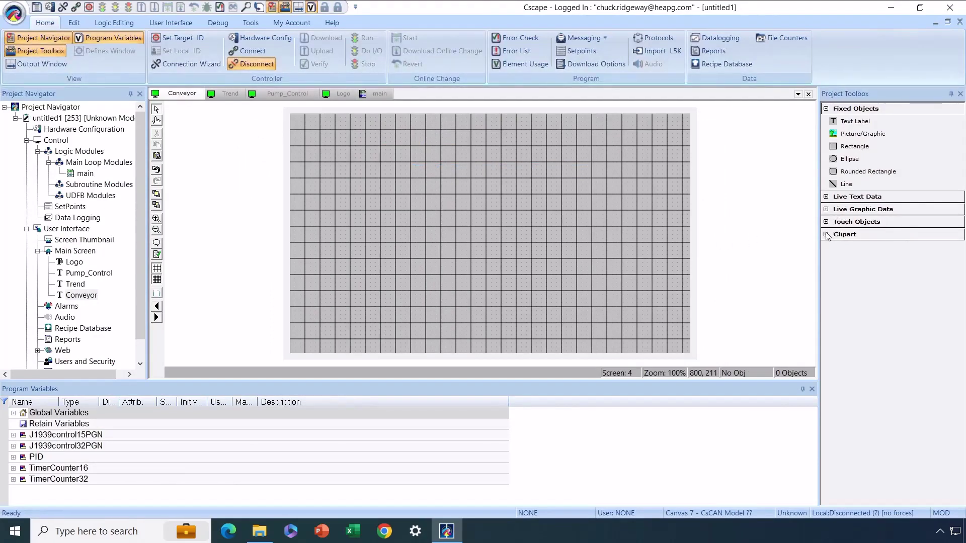
Step: Look through the clipart categories, including Agriculture and Barrels & Tanks
{"action": "left_click", "coordinate": [826, 235]}
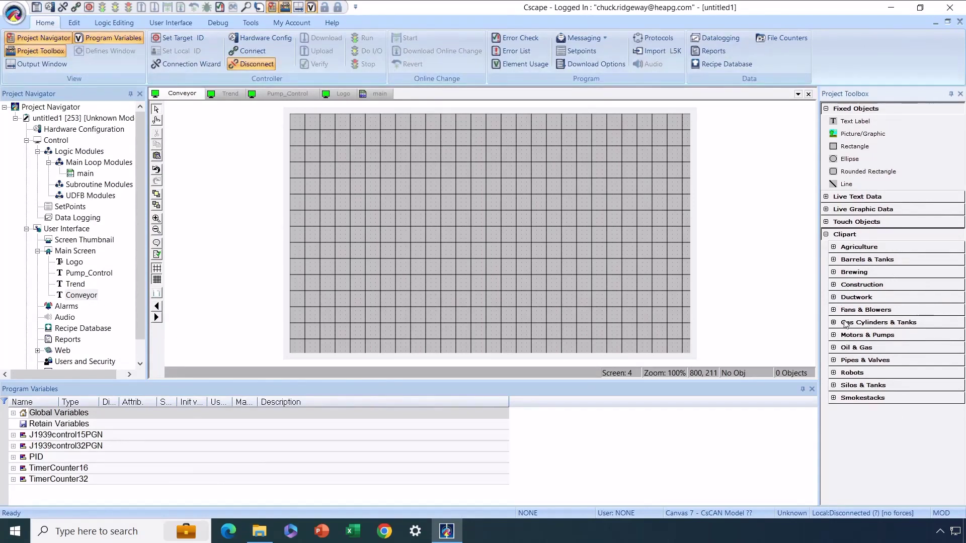
{"action": "left_click", "coordinate": [834, 248]}
{"action": "left_click", "coordinate": [834, 248]}
{"action": "left_click", "coordinate": [834, 260]}
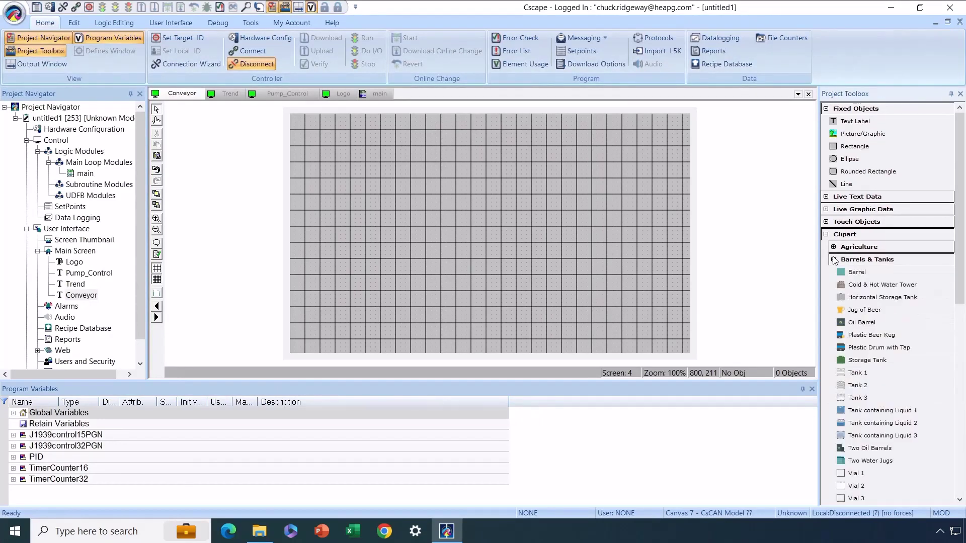
{"action": "left_click", "coordinate": [834, 260]}
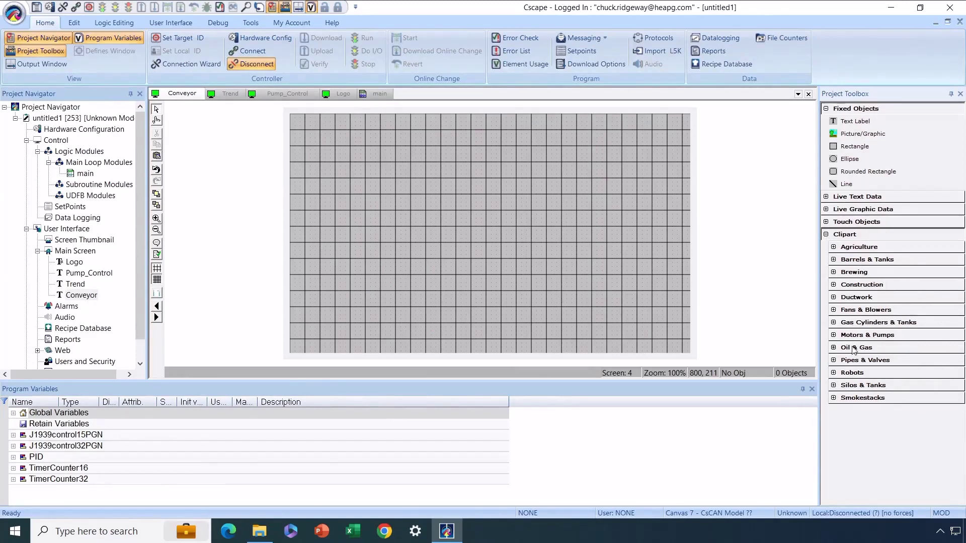
Step: Place the Centrifugal Pump 2 clipart near the top of the Conveyor screen and enlarge it to about 340 pixels wide
{"action": "left_click", "coordinate": [838, 336]}
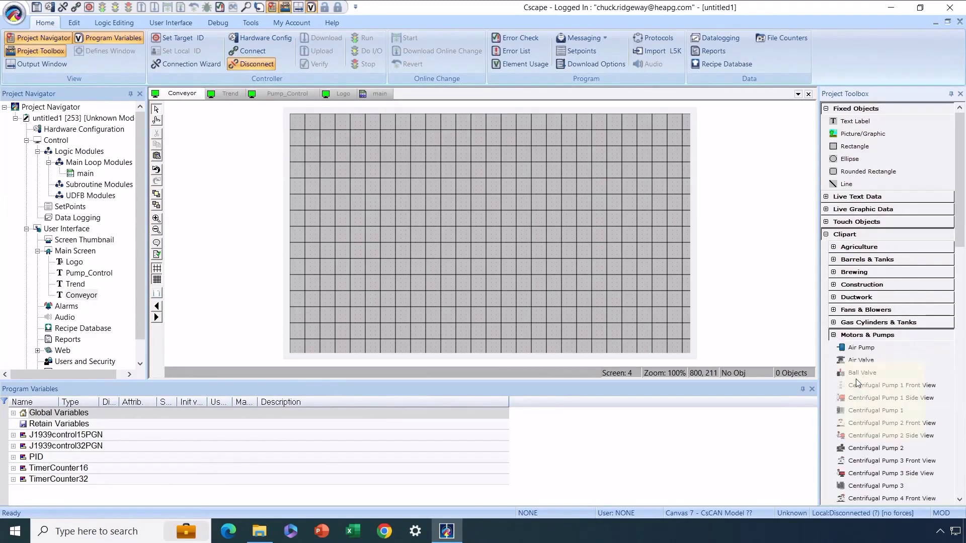
{"action": "mouse_move", "coordinate": [870, 475]}
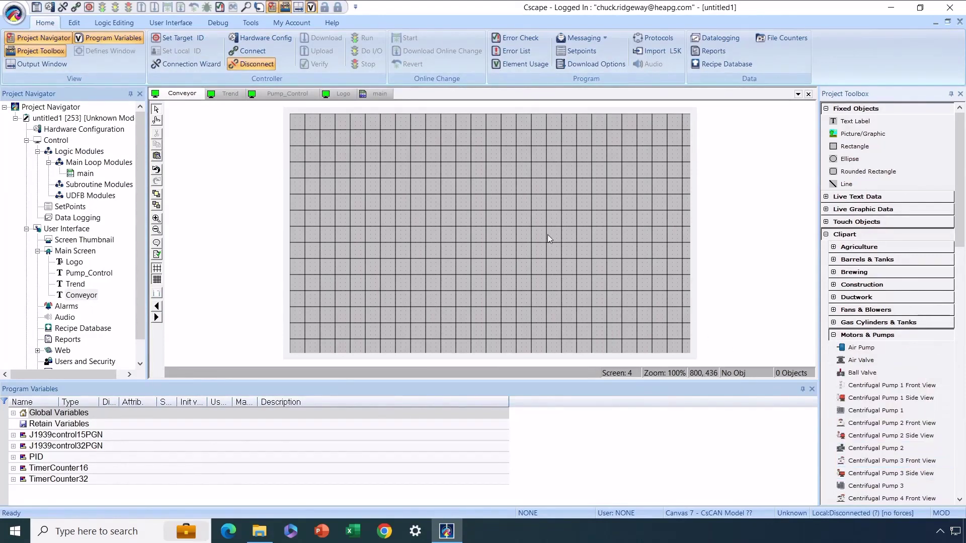
{"action": "left_click", "coordinate": [870, 448]}
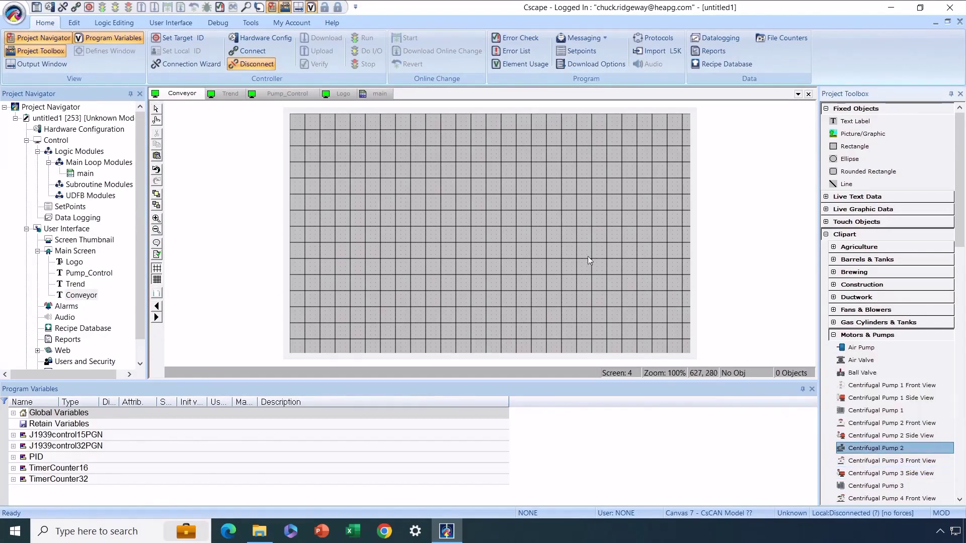
{"action": "left_click_drag", "start_coordinate": [427, 190], "coordinate": [532, 294]}
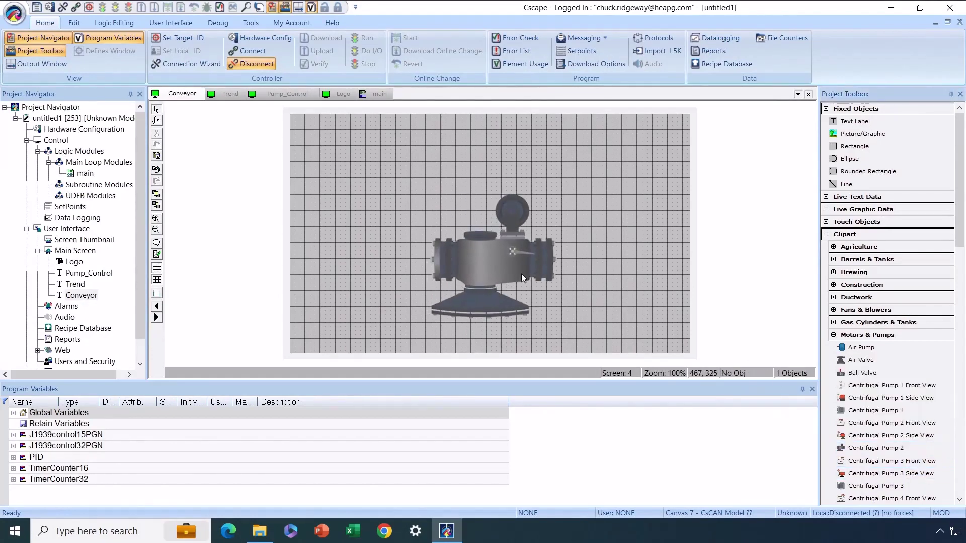
{"action": "left_click", "coordinate": [538, 230]}
{"action": "left_click_drag", "start_coordinate": [538, 229], "coordinate": [524, 202]}
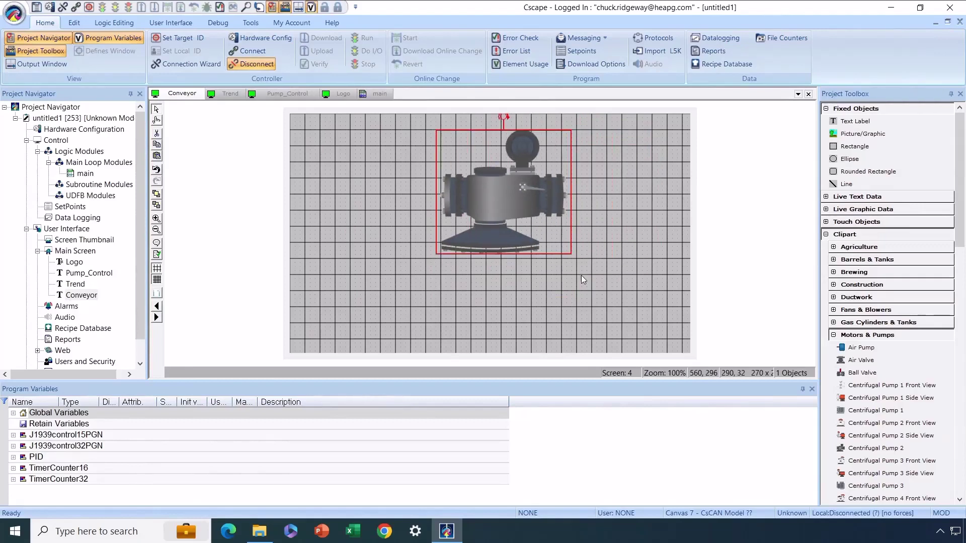
{"action": "left_click_drag", "start_coordinate": [572, 251], "coordinate": [608, 283]}
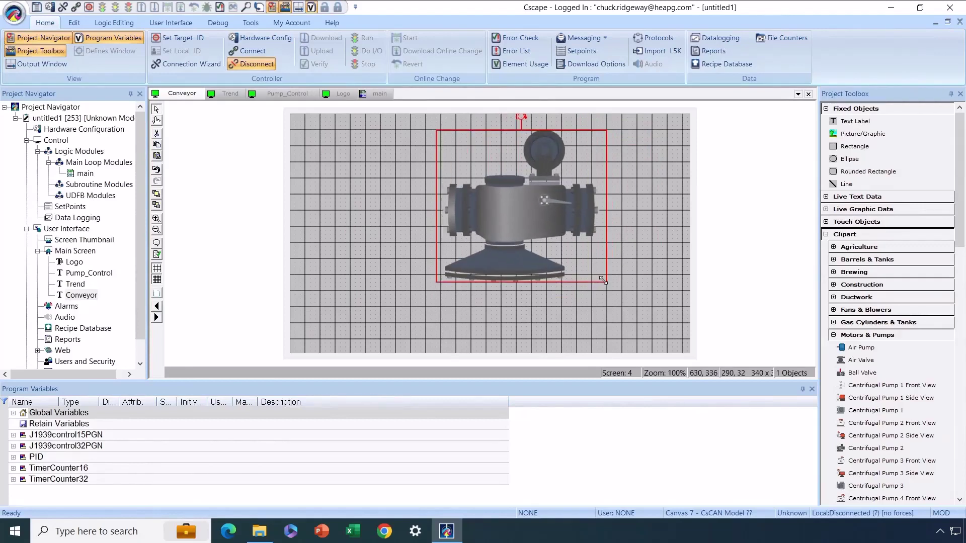
Step: Shift the pump graphic toward the right side of the Conveyor screen, and delete it
{"action": "left_click_drag", "start_coordinate": [541, 214], "coordinate": [597, 214]}
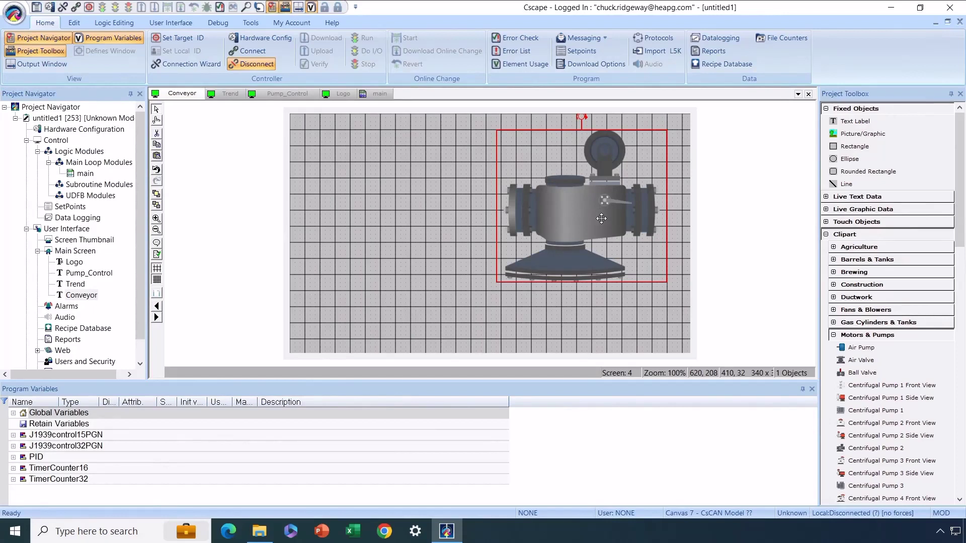
{"action": "right_click", "coordinate": [596, 212]}
{"action": "left_click", "coordinate": [605, 220]}
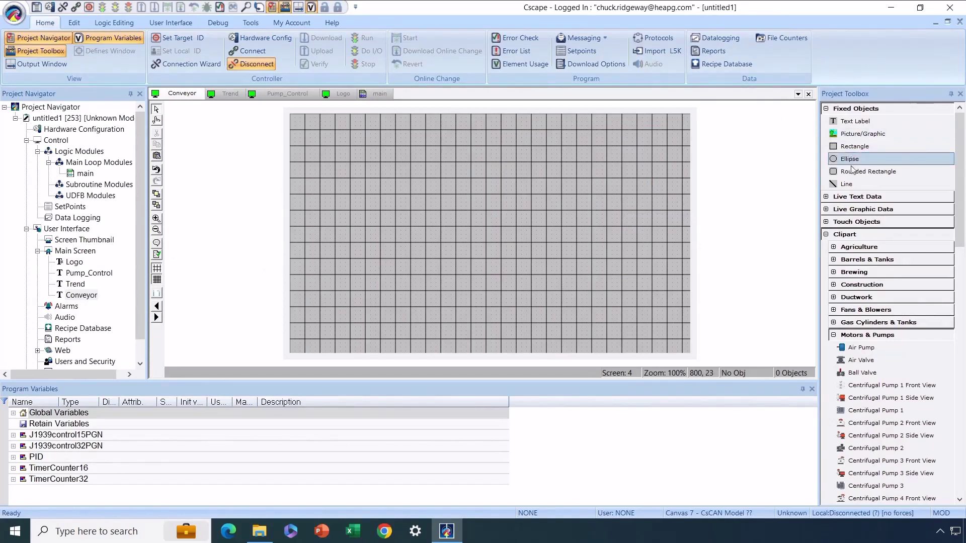
Step: Draw a thick-outlined rounded rectangle about 540 pixels wide across the middle of the Conveyor screen and shift it slightly left
{"action": "left_click", "coordinate": [866, 171]}
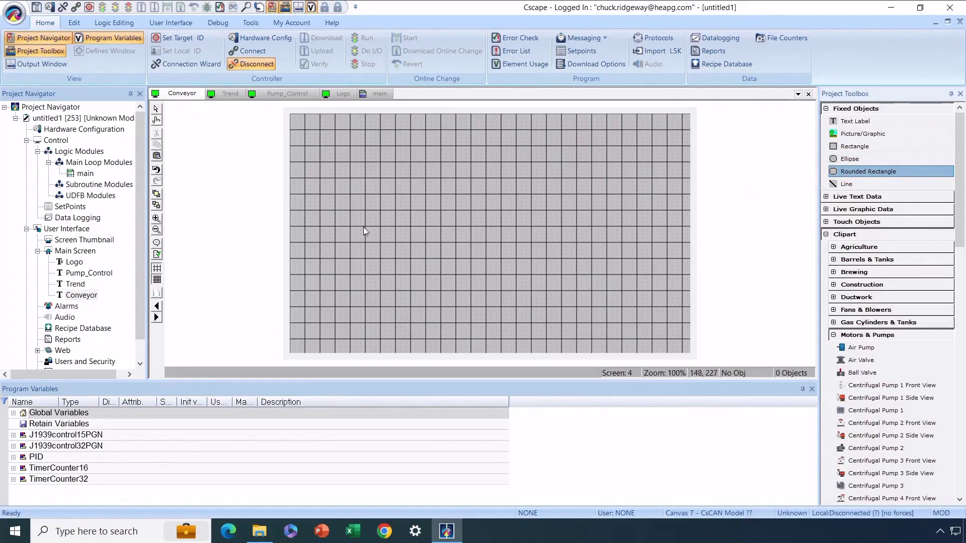
{"action": "left_click_drag", "start_coordinate": [364, 227], "coordinate": [630, 252]}
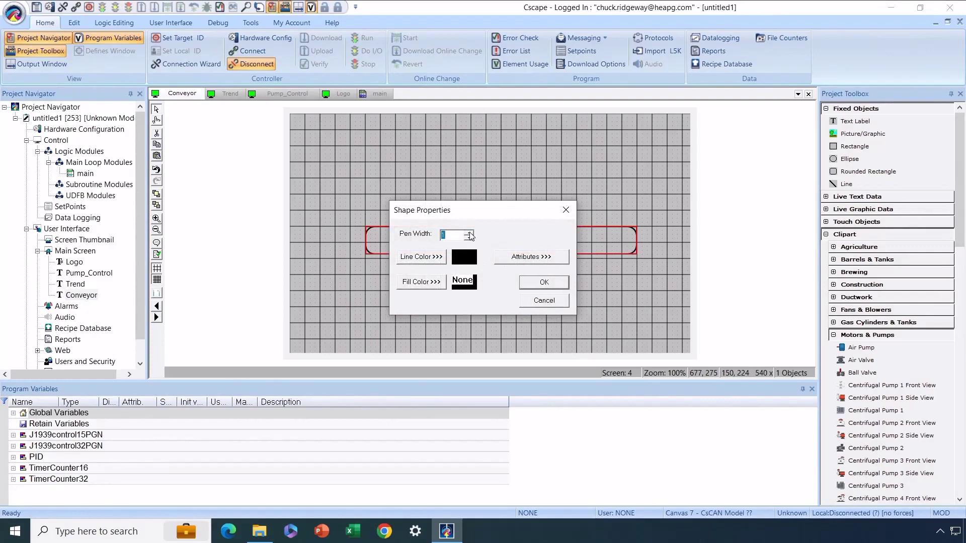
{"action": "left_click", "coordinate": [528, 280]}
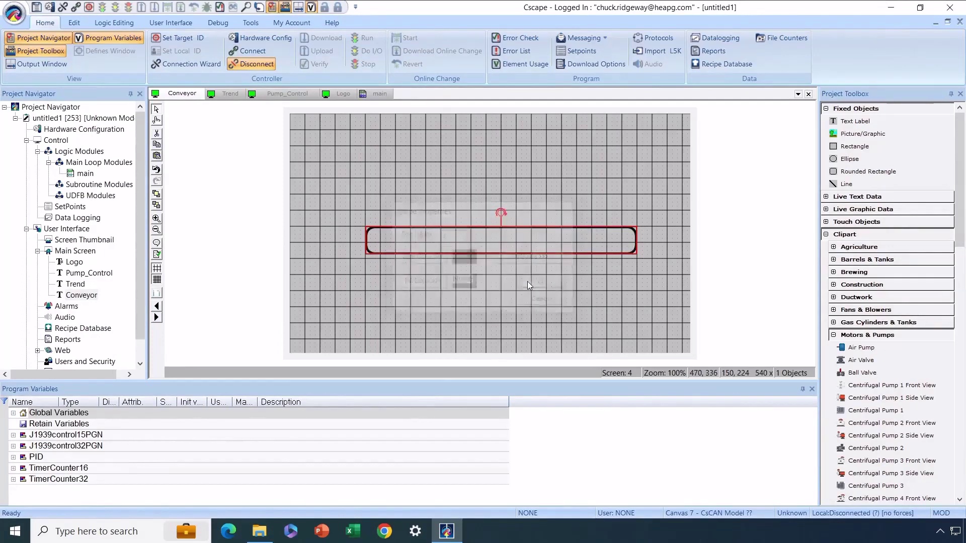
{"action": "left_click", "coordinate": [514, 294]}
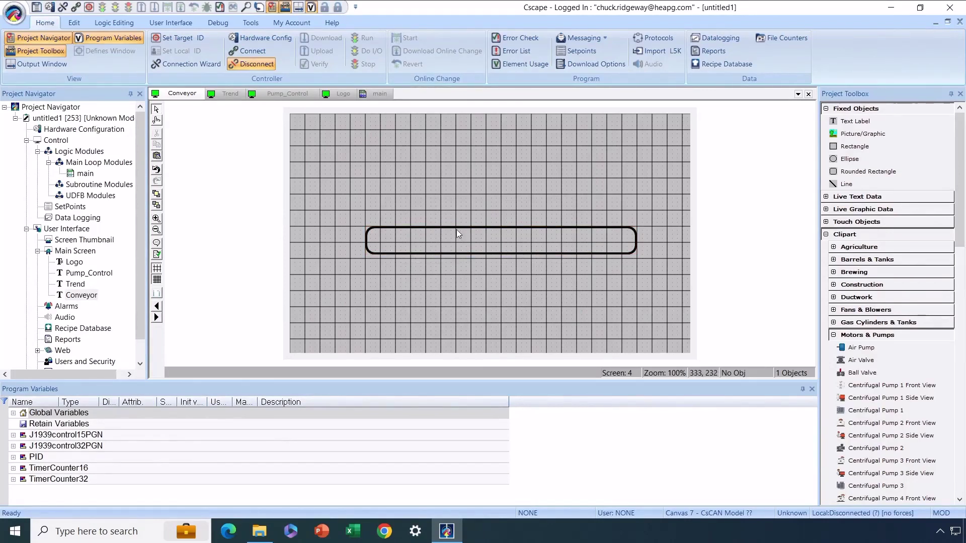
{"action": "left_click_drag", "start_coordinate": [459, 227], "coordinate": [449, 227]}
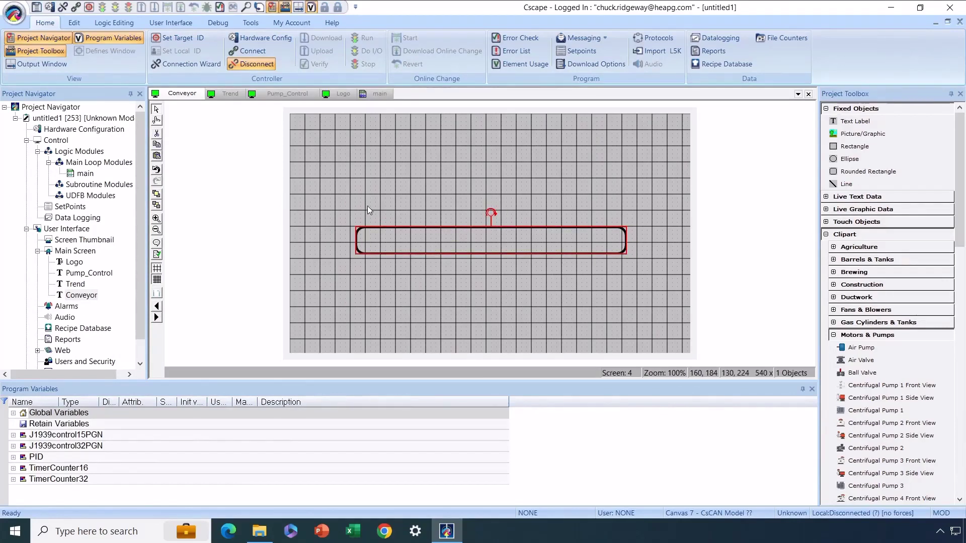
{"action": "left_click", "coordinate": [589, 195]}
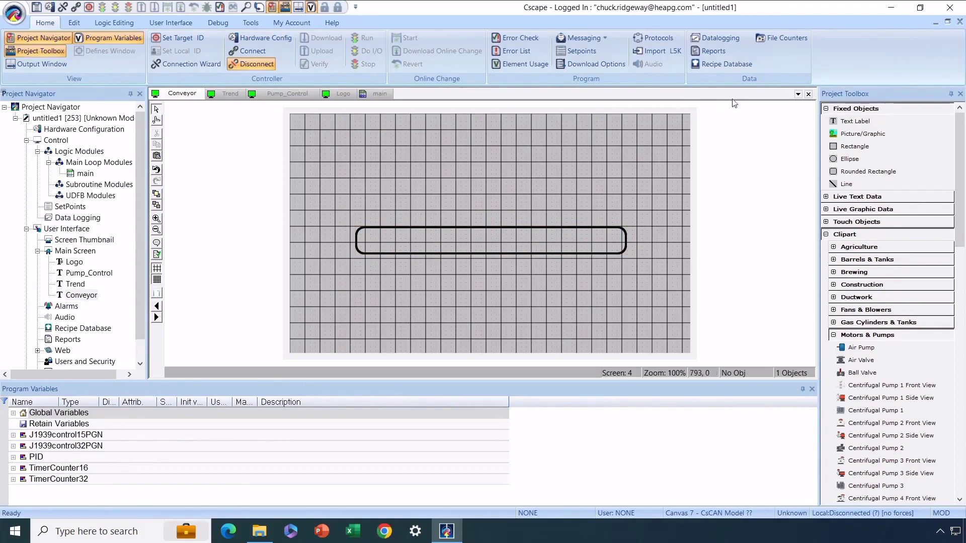
Step: Add an 80 by 88 pixel picture of the Stepper Motor image, maintaining aspect ratio, and set it above the rounded rectangle's left end
{"action": "left_click", "coordinate": [860, 134]}
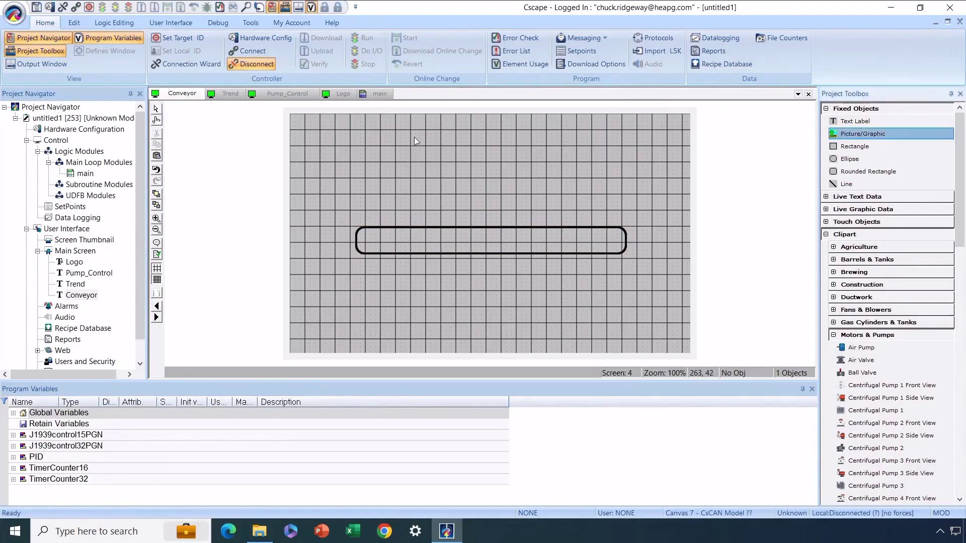
{"action": "left_click_drag", "start_coordinate": [411, 146], "coordinate": [450, 190]}
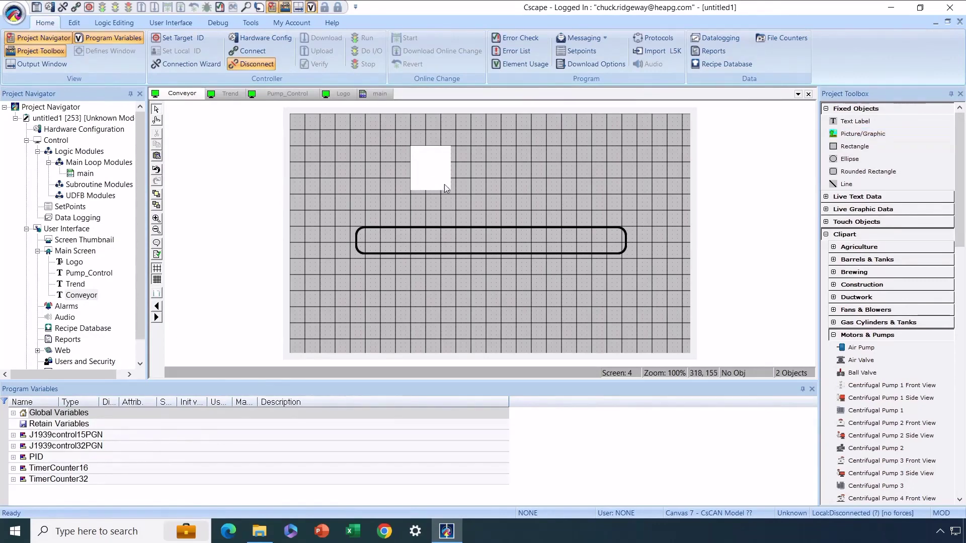
{"action": "double_click", "coordinate": [438, 178]}
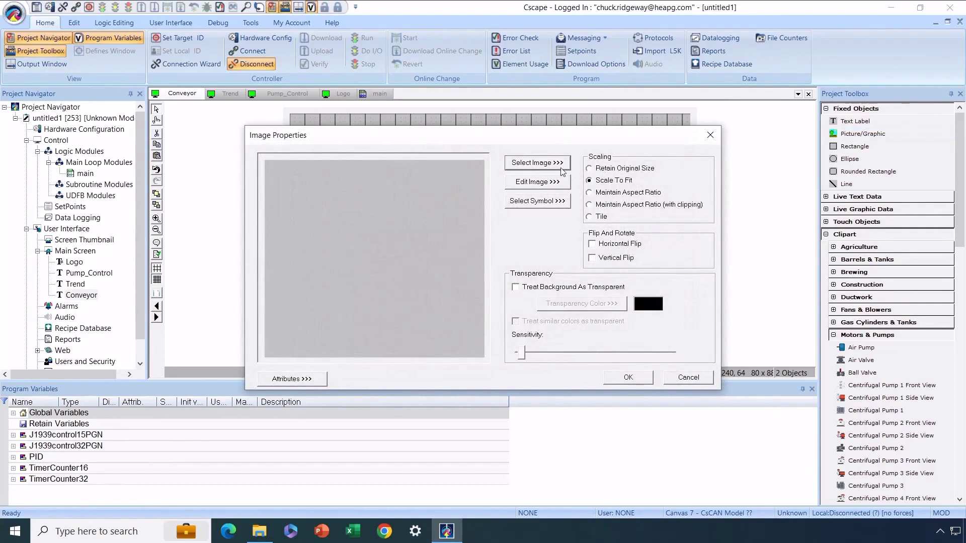
{"action": "left_click", "coordinate": [590, 195]}
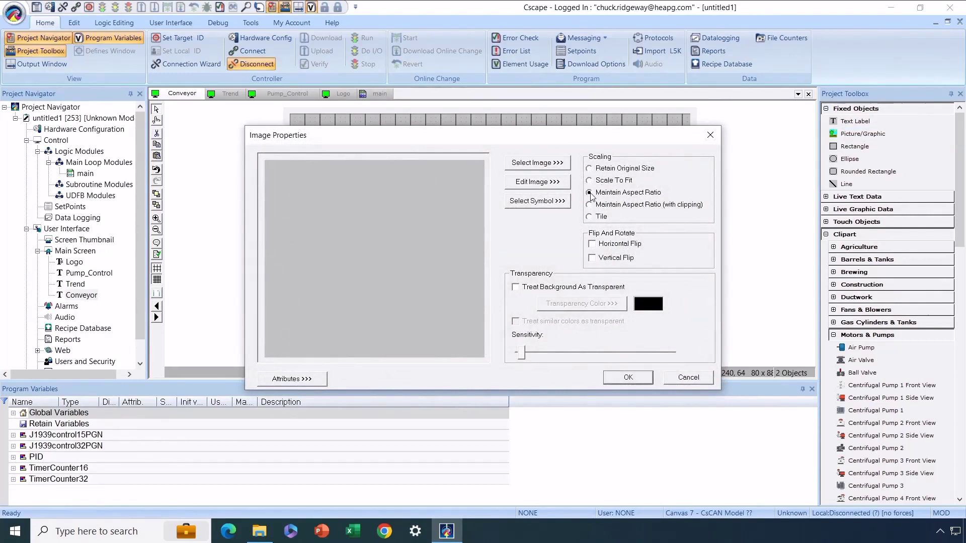
{"action": "left_click", "coordinate": [540, 163]}
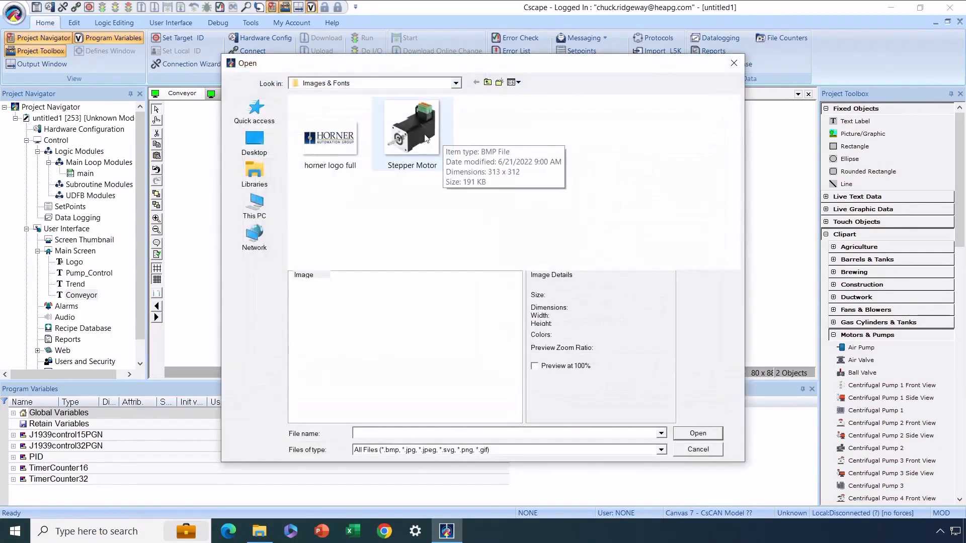
{"action": "double_click", "coordinate": [425, 137]}
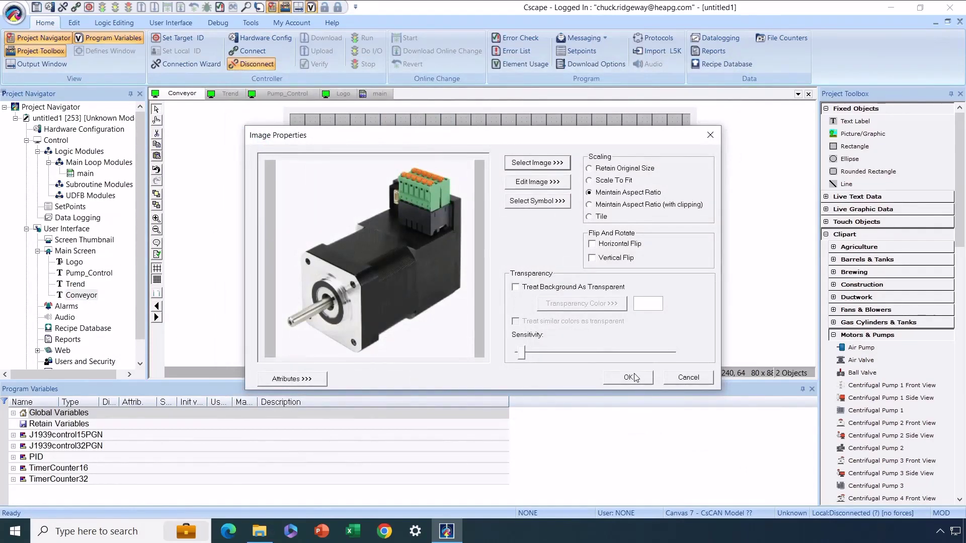
{"action": "left_click", "coordinate": [635, 377]}
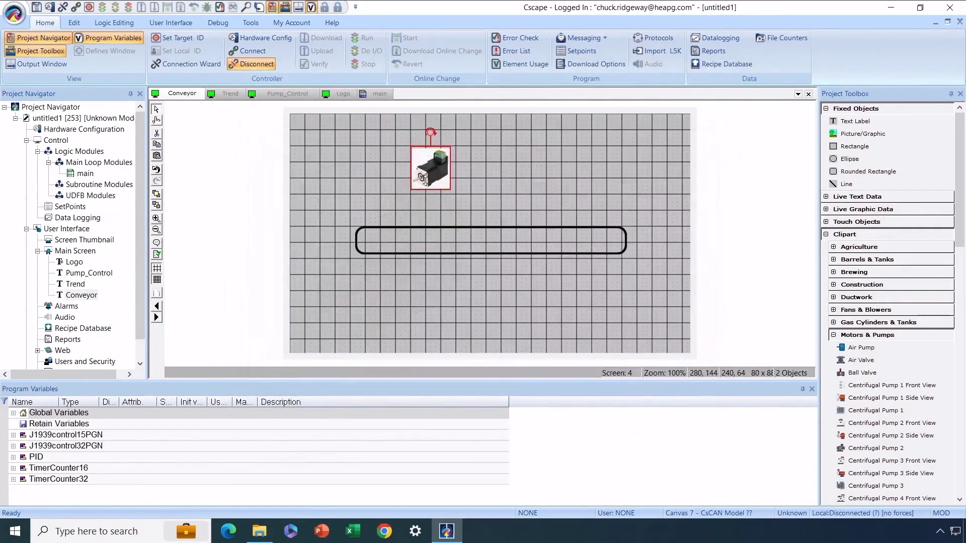
{"action": "left_click_drag", "start_coordinate": [433, 170], "coordinate": [386, 206]}
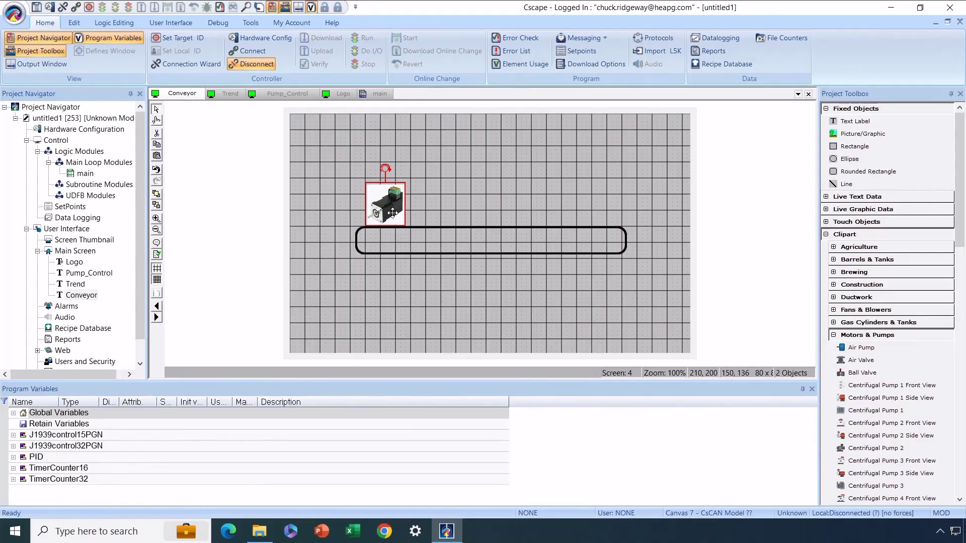
Step: Nudge the motor picture rightward along the conveyor to its far end and move it back to its starting position
{"action": "key", "text": "Right"}
{"action": "key", "text": "Right"}
{"action": "key", "text": "Right"}
{"action": "key", "text": "Right"}
{"action": "key", "text": "Right"}
{"action": "key", "text": "Right"}
{"action": "key", "text": "Right"}
{"action": "key", "text": "Right"}
{"action": "key", "text": "Right"}
{"action": "key", "text": "Right"}
{"action": "key", "text": "Right"}
{"action": "key", "text": "Right"}
{"action": "key", "text": "Right"}
{"action": "key", "text": "Right"}
{"action": "key", "text": "Right"}
{"action": "key", "text": "Right"}
{"action": "key", "text": "Right"}
{"action": "key", "text": "Right"}
{"action": "key", "text": "Right"}
{"action": "key", "text": "Right"}
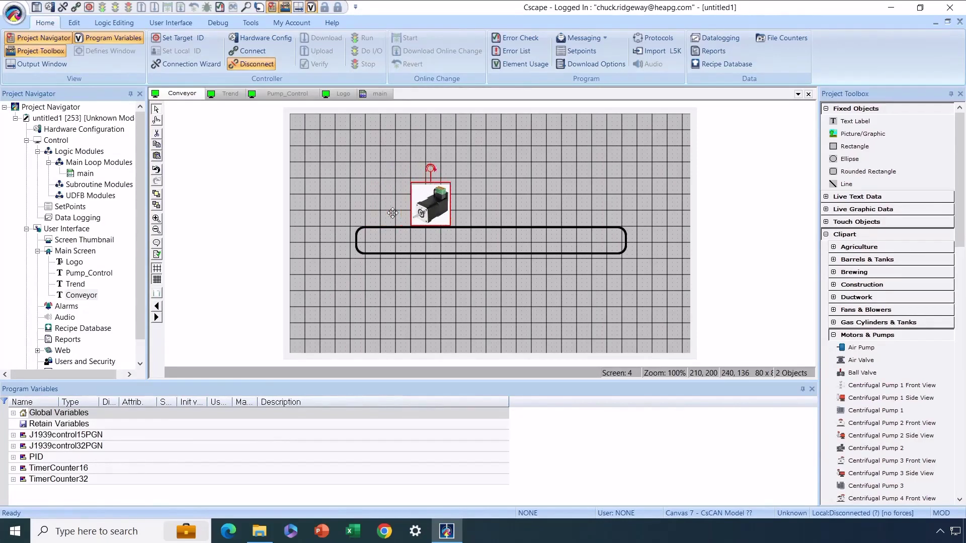
{"action": "key", "text": "Right"}
{"action": "key", "text": "Right"}
{"action": "key", "text": "Right"}
{"action": "key", "text": "Right"}
{"action": "key", "text": "Right"}
{"action": "key", "text": "Right"}
{"action": "key", "text": "Right"}
{"action": "key", "text": "Right"}
{"action": "key", "text": "Right"}
{"action": "key", "text": "Right"}
{"action": "key", "text": "Right"}
{"action": "key", "text": "Right"}
{"action": "key", "text": "Right"}
{"action": "key", "text": "Right"}
{"action": "key", "text": "Right"}
{"action": "key", "text": "Right"}
{"action": "key", "text": "Right"}
{"action": "key", "text": "Right"}
{"action": "key", "text": "Right"}
{"action": "key", "text": "Right"}
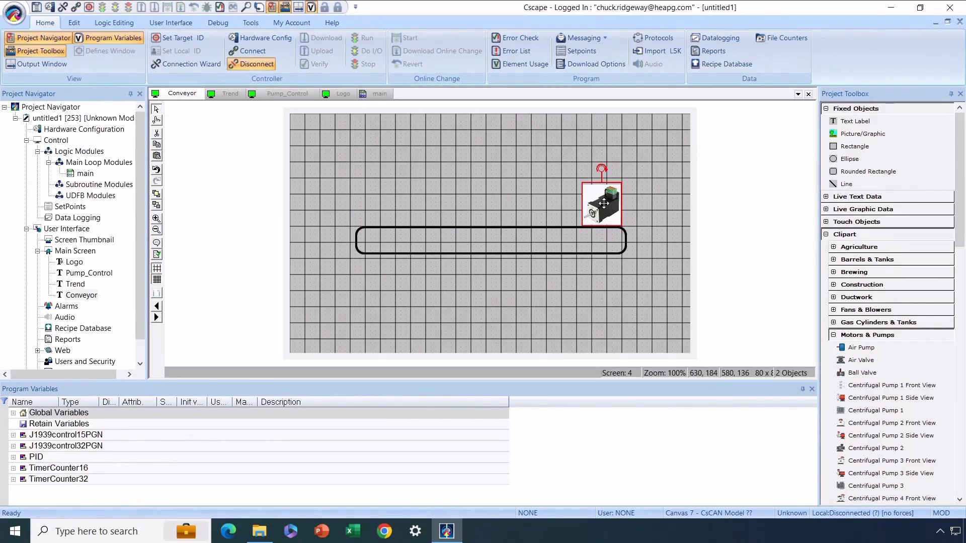
{"action": "left_click_drag", "start_coordinate": [604, 204], "coordinate": [536, 189]}
{"action": "left_click_drag", "start_coordinate": [442, 200], "coordinate": [386, 202]}
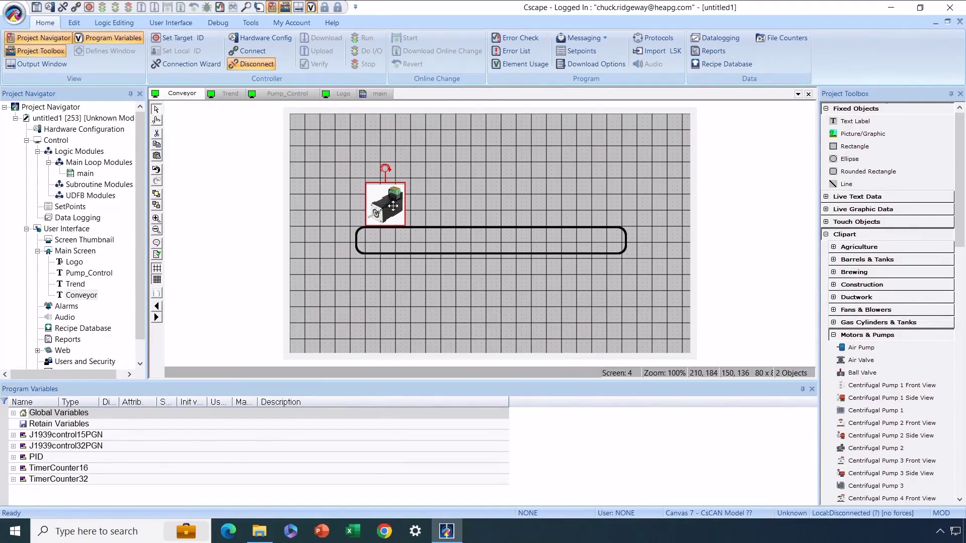
Step: Link the motor picture's X position to a new global UINT variable named Product_Posn in its enhanced display attributes
{"action": "double_click", "coordinate": [393, 206]}
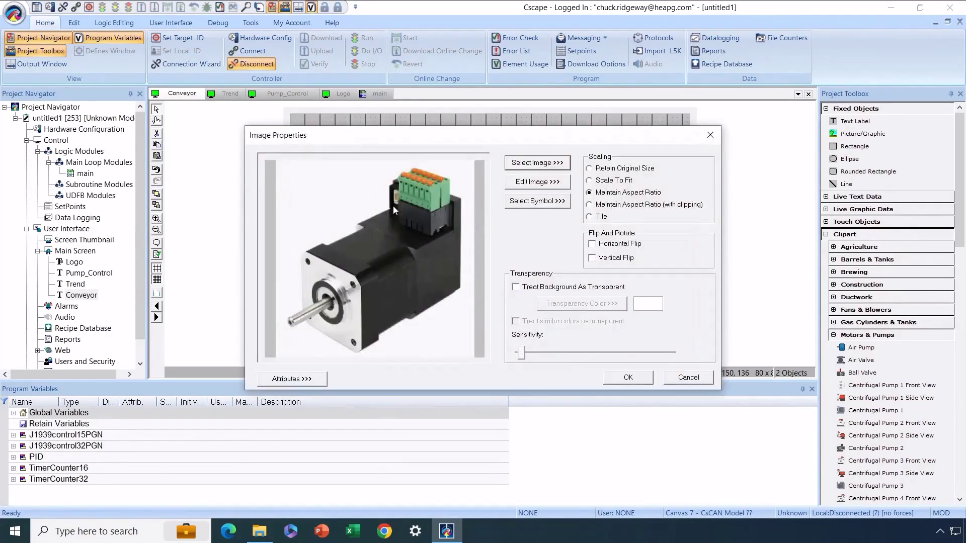
{"action": "left_click", "coordinate": [295, 381]}
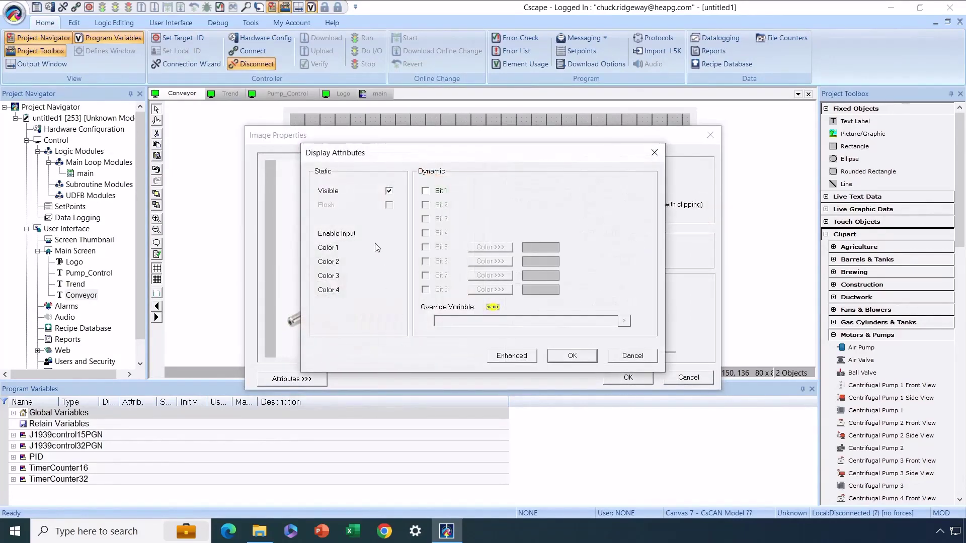
{"action": "left_click", "coordinate": [519, 354]}
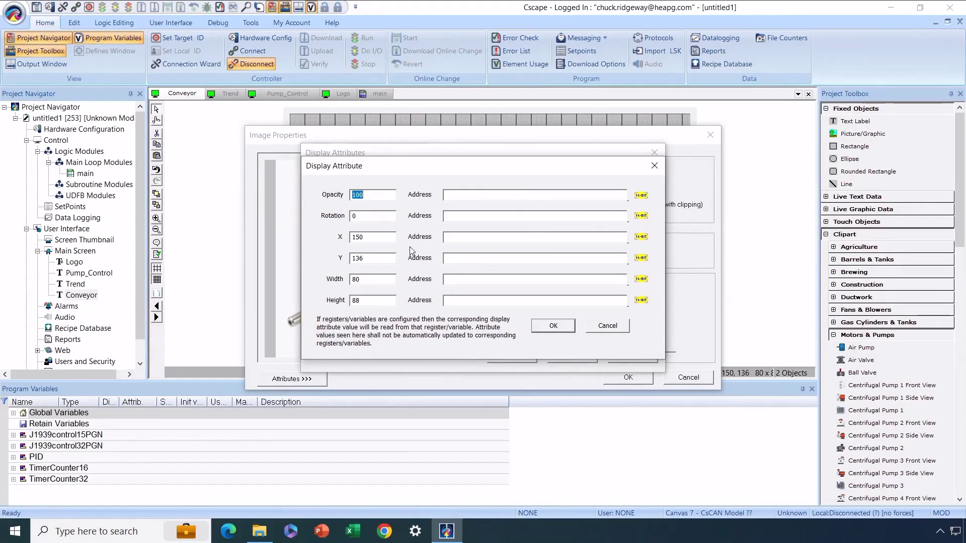
{"action": "left_click", "coordinate": [455, 237]}
{"action": "type", "text": "Product"}
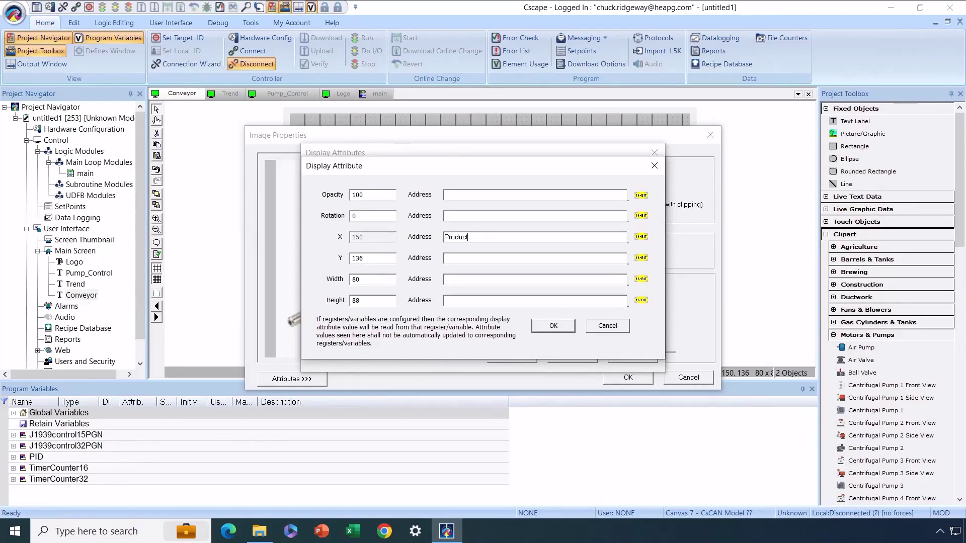
{"action": "type", "text": "_Posn"}
{"action": "left_click", "coordinate": [556, 329]}
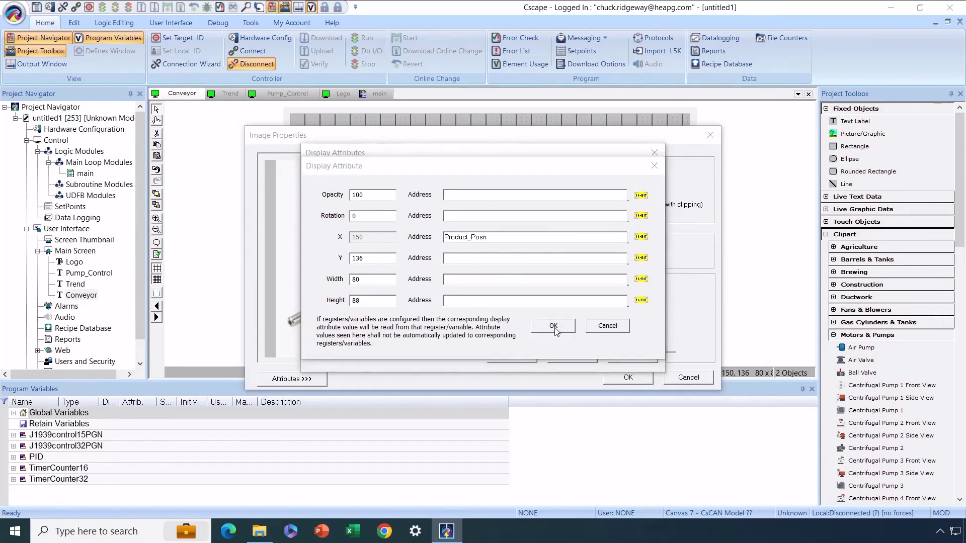
{"action": "left_click", "coordinate": [535, 297]}
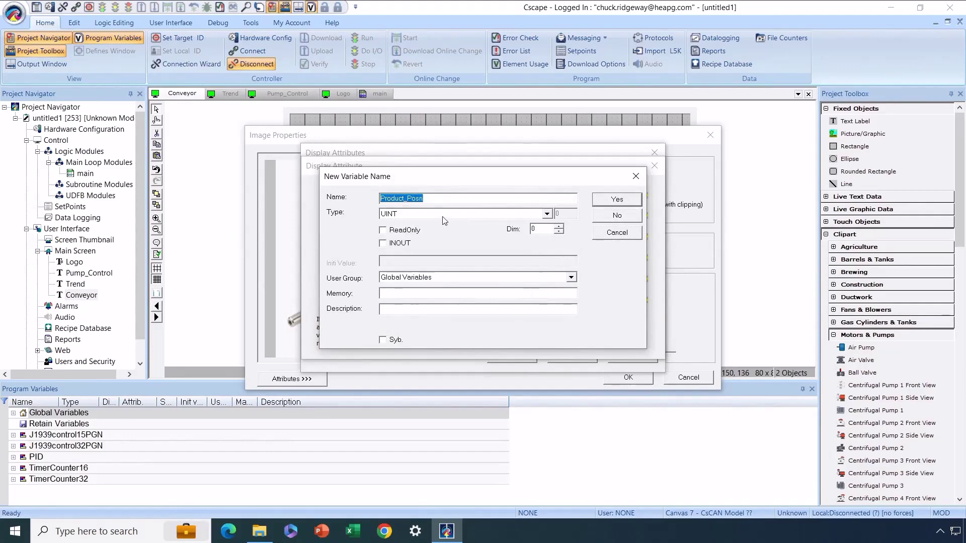
{"action": "left_click", "coordinate": [615, 200]}
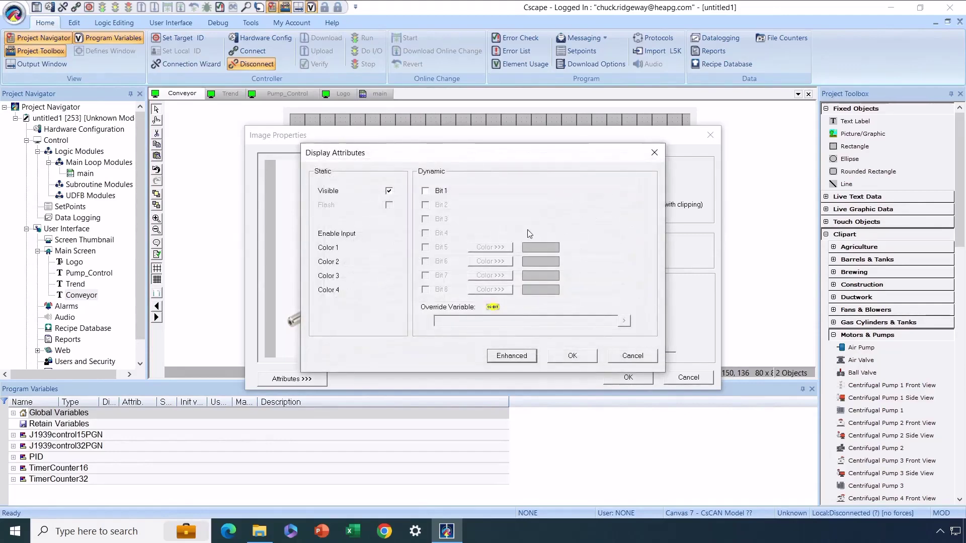
{"action": "left_click", "coordinate": [562, 357]}
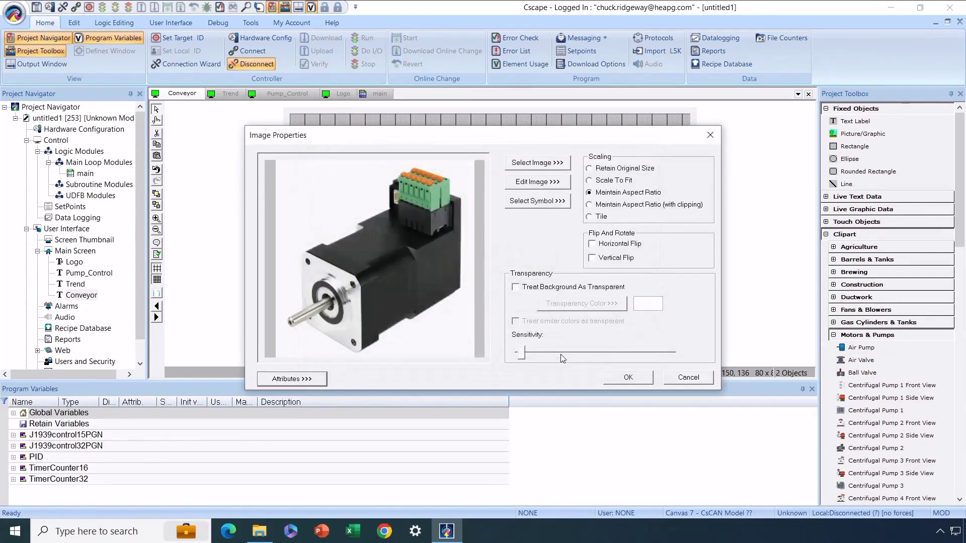
{"action": "left_click", "coordinate": [615, 380]}
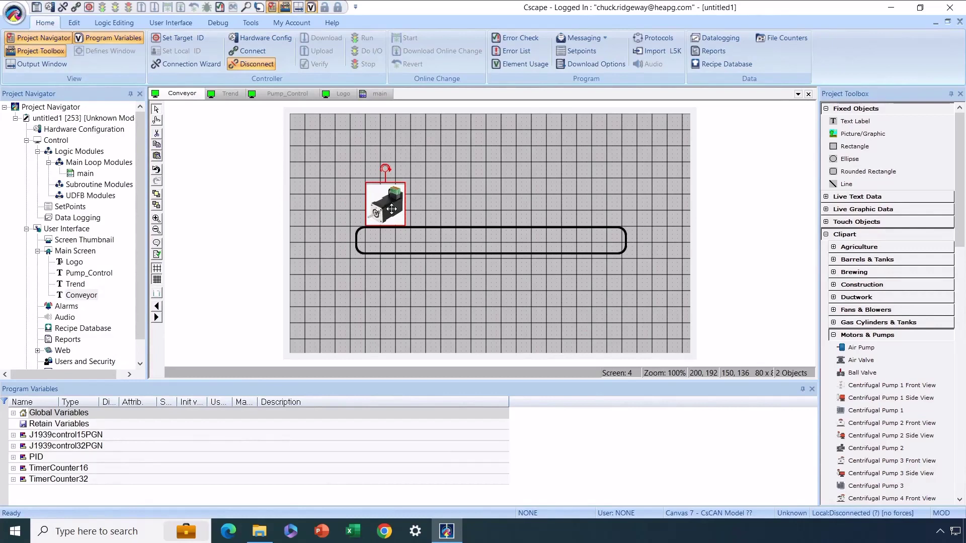
Step: Nudge the motor picture right along the conveyor, bring it back toward the left end, and leave it at X 170
{"action": "key", "text": "Right"}
{"action": "key", "text": "Right"}
{"action": "key", "text": "Right"}
{"action": "key", "text": "Right"}
{"action": "key", "text": "Right"}
{"action": "key", "text": "Right"}
{"action": "key", "text": "Right"}
{"action": "key", "text": "Right"}
{"action": "key", "text": "Right"}
{"action": "key", "text": "Right"}
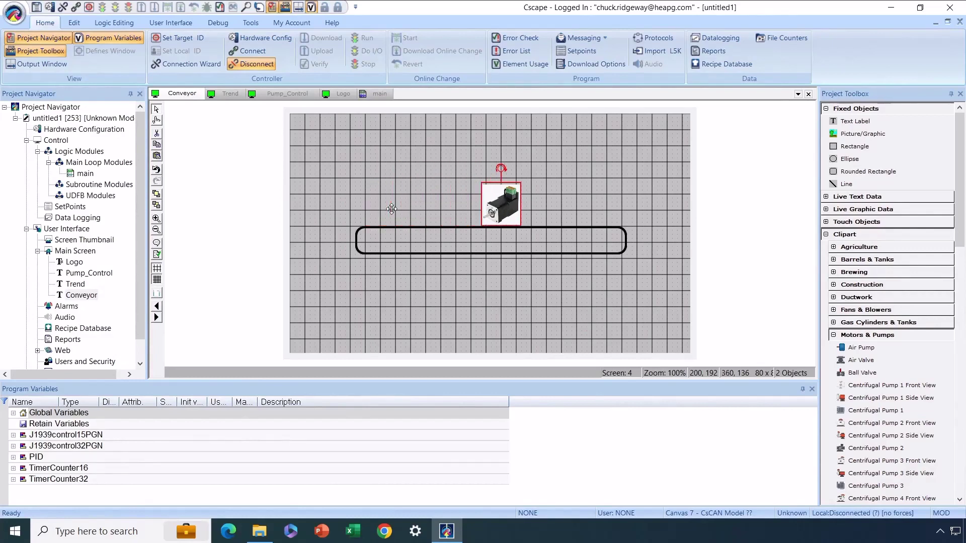
{"action": "key", "text": "Right"}
{"action": "key", "text": "Right"}
{"action": "key", "text": "Right"}
{"action": "key", "text": "Right"}
{"action": "key", "text": "Right"}
{"action": "key", "text": "Right"}
{"action": "key", "text": "Right"}
{"action": "key", "text": "Right"}
{"action": "key", "text": "Left"}
{"action": "key", "text": "Left"}
{"action": "key", "text": "Left"}
{"action": "key", "text": "Left"}
{"action": "key", "text": "Left"}
{"action": "key", "text": "Left"}
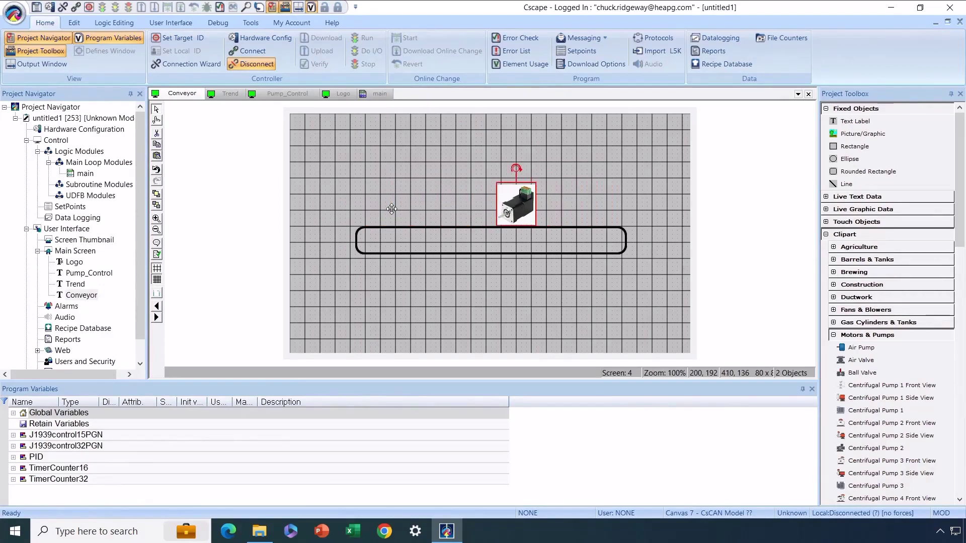
{"action": "key", "text": "Left"}
{"action": "key", "text": "Left"}
{"action": "key", "text": "Left"}
{"action": "key", "text": "Left"}
{"action": "key", "text": "Left"}
{"action": "key", "text": "Left"}
{"action": "key", "text": "Left"}
{"action": "key", "text": "Left"}
{"action": "key", "text": "Left"}
{"action": "key", "text": "Left"}
{"action": "key", "text": "Left"}
{"action": "key", "text": "Left"}
{"action": "key", "text": "Left"}
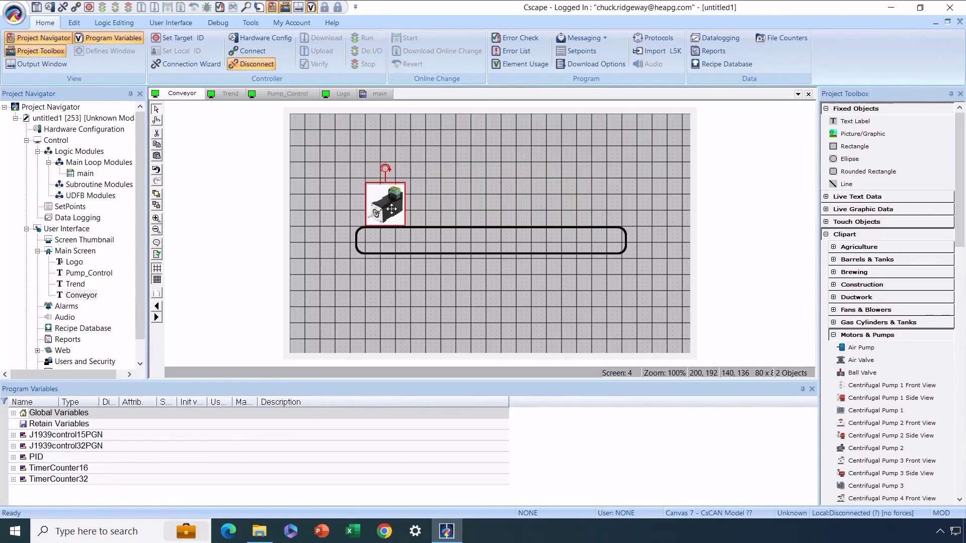
{"action": "key", "text": "Right"}
{"action": "key", "text": "Right"}
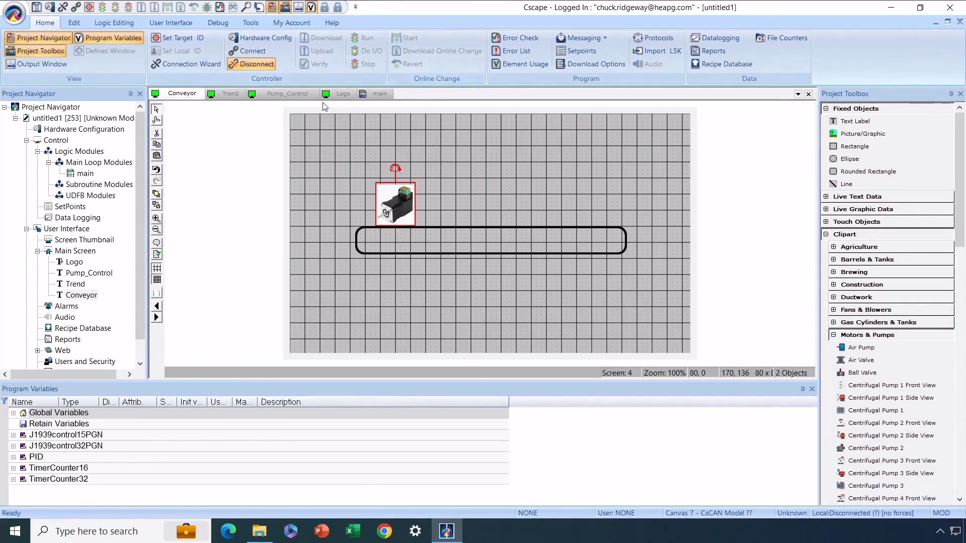
Step: Check the screen jump properties of the chart button on the Pump_Control screen and close them without changes
{"action": "left_click", "coordinate": [303, 95]}
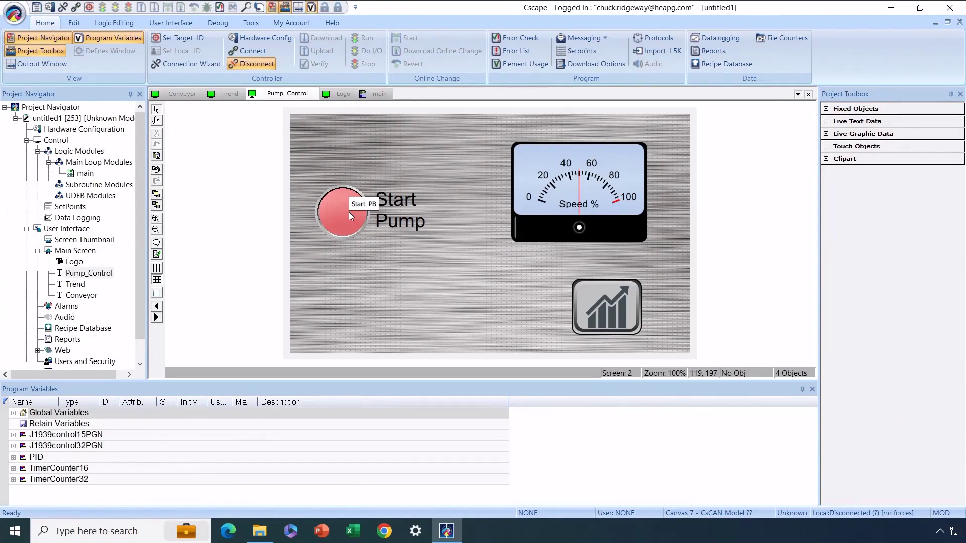
{"action": "double_click", "coordinate": [597, 311]}
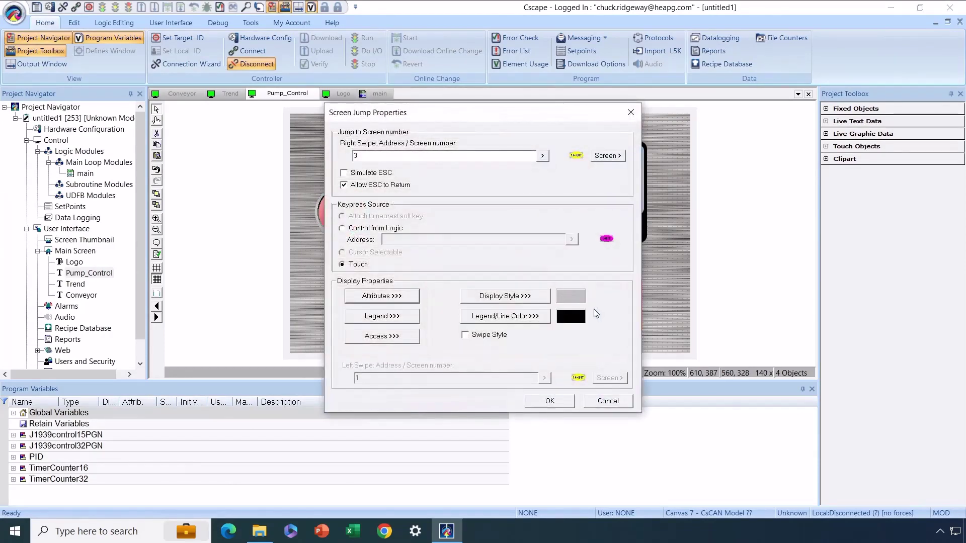
{"action": "left_click", "coordinate": [619, 402]}
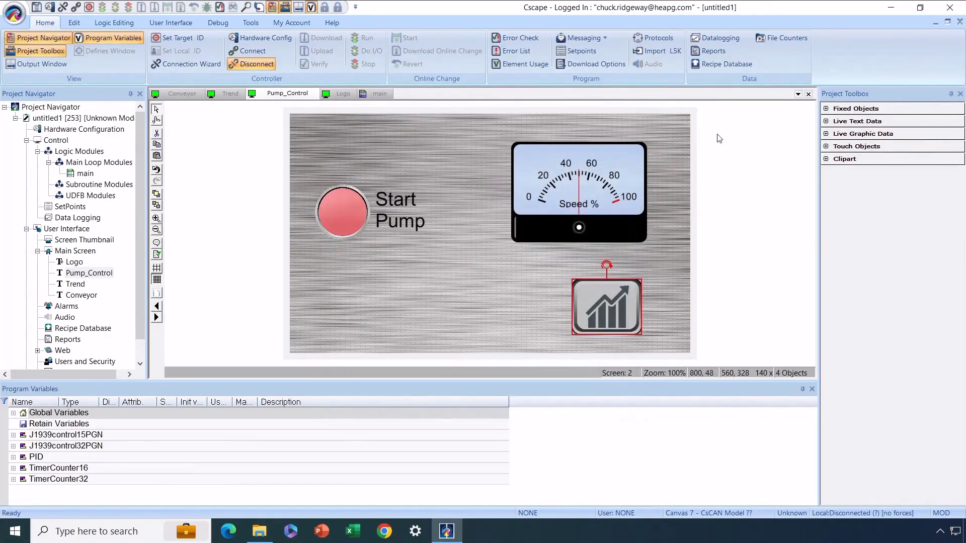
Step: Draw a numeric data field about 230 pixels wide below the Start Pump label on the Pump_Control screen
{"action": "left_click", "coordinate": [827, 122]}
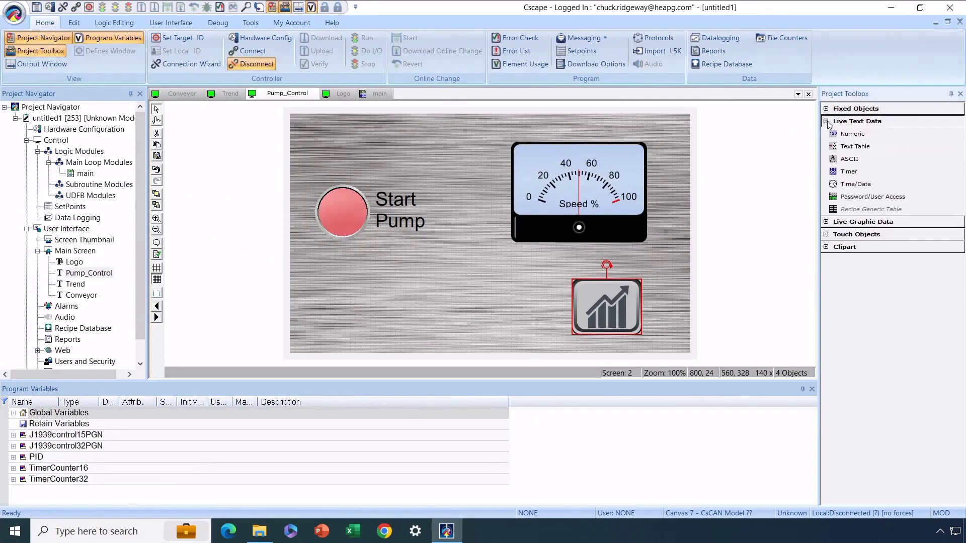
{"action": "left_click", "coordinate": [851, 135]}
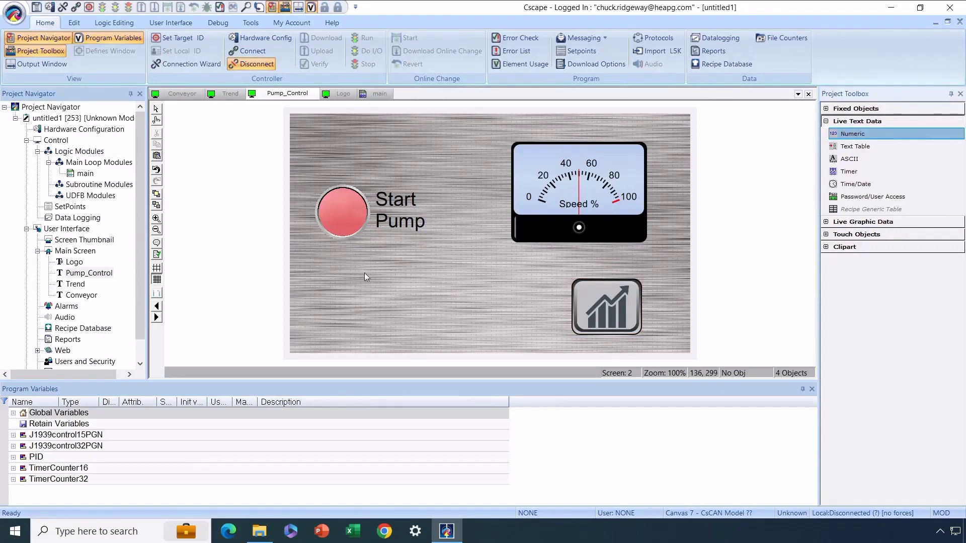
{"action": "left_click_drag", "start_coordinate": [356, 264], "coordinate": [470, 331]}
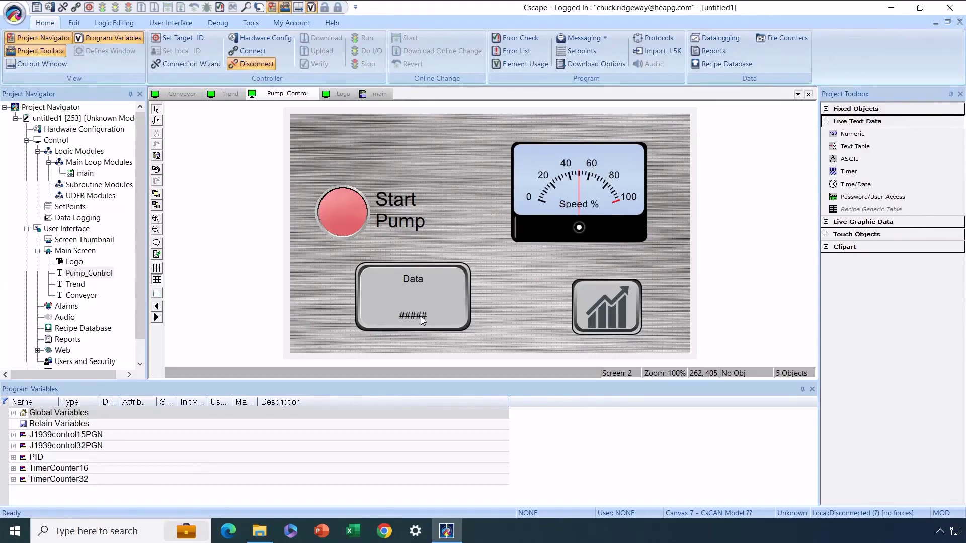
Step: Give the numeric data field the Stepper Motor picture as its background image, with scaling set to Maintain Aspect Ratio
{"action": "double_click", "coordinate": [420, 316]}
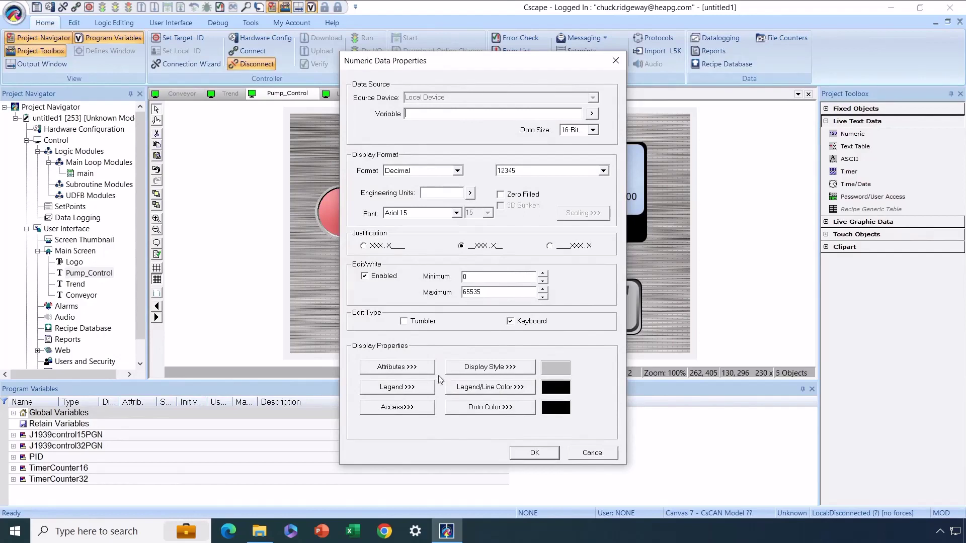
{"action": "left_click", "coordinate": [482, 368]}
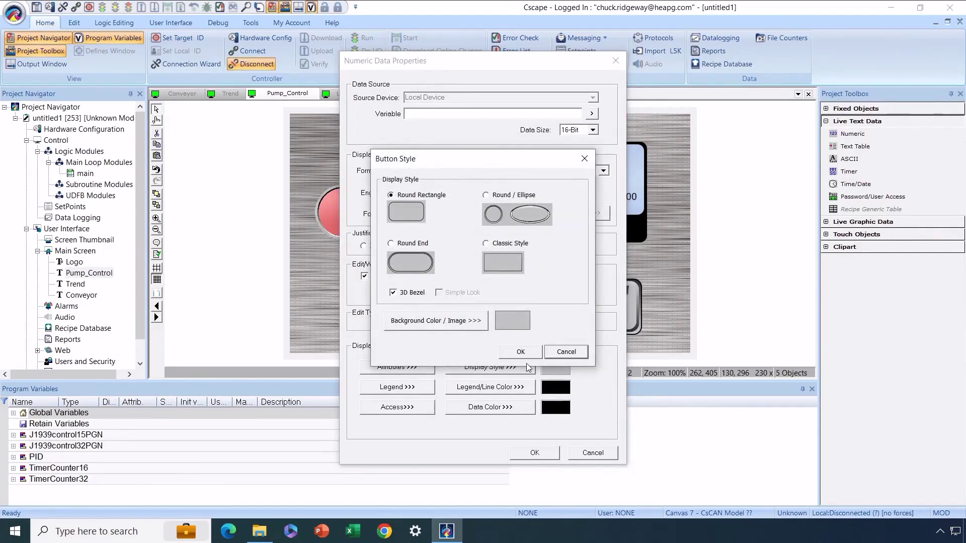
{"action": "left_click", "coordinate": [562, 354]}
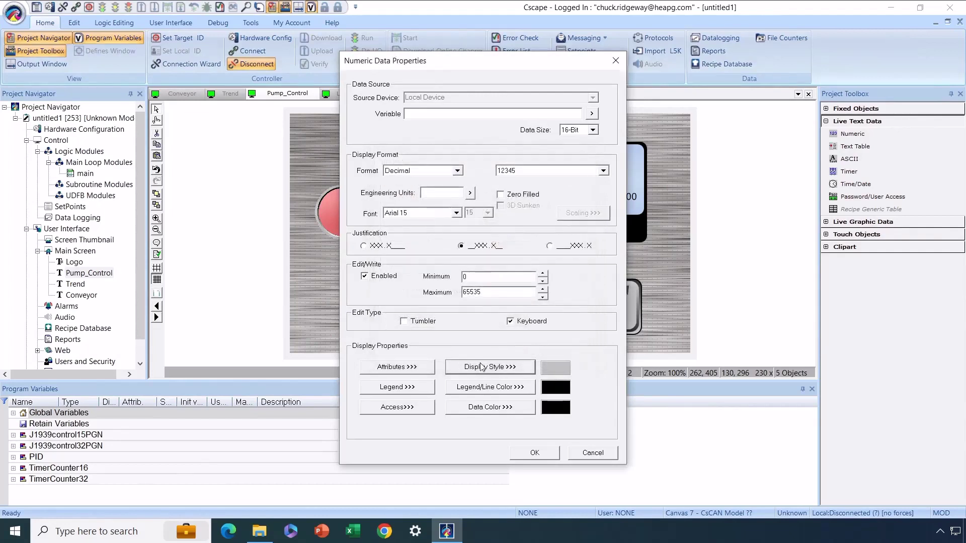
{"action": "left_click", "coordinate": [482, 368]}
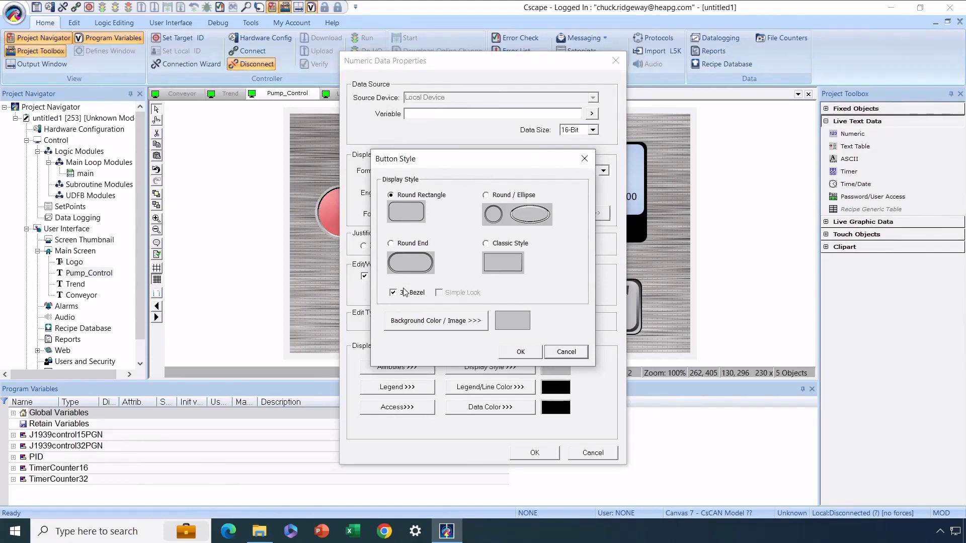
{"action": "left_click", "coordinate": [427, 322]}
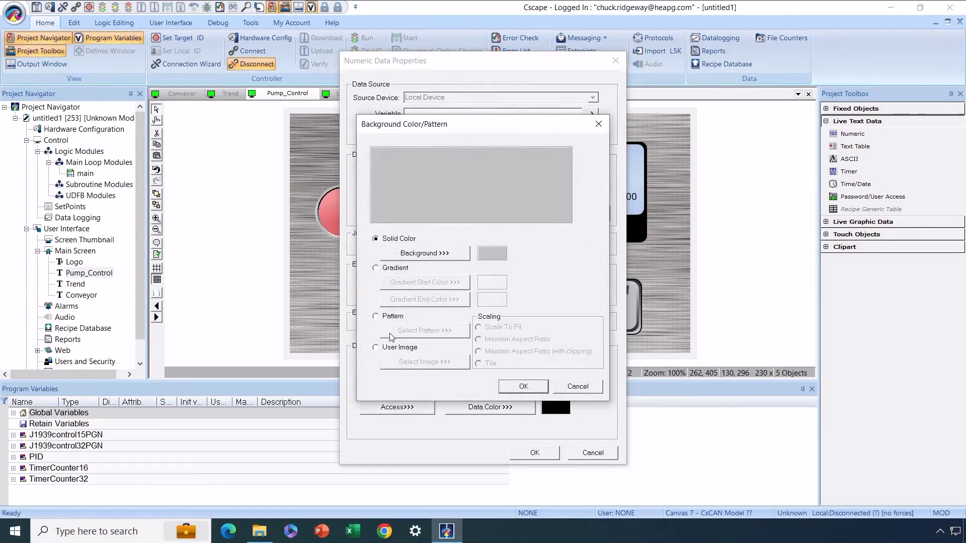
{"action": "left_click", "coordinate": [390, 348]}
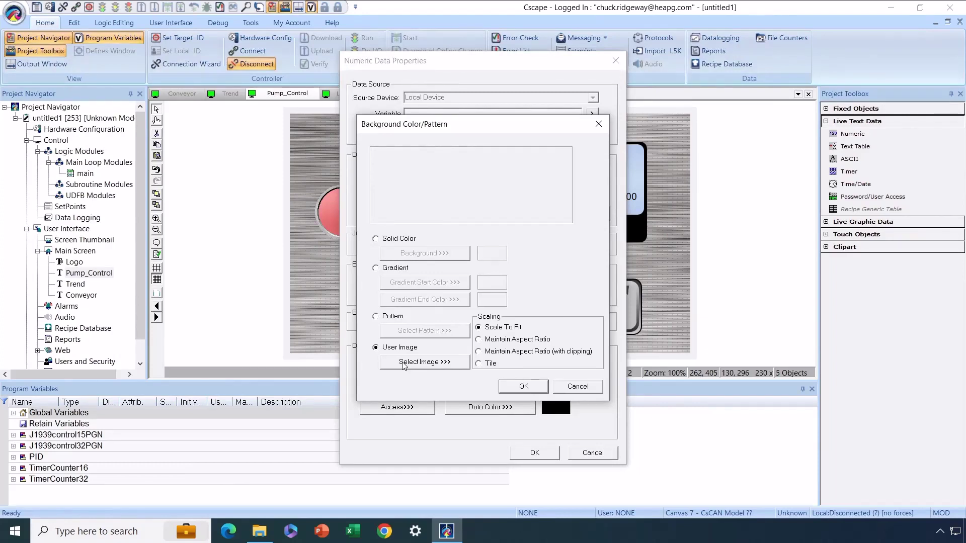
{"action": "left_click", "coordinate": [477, 341]}
{"action": "left_click", "coordinate": [441, 362]}
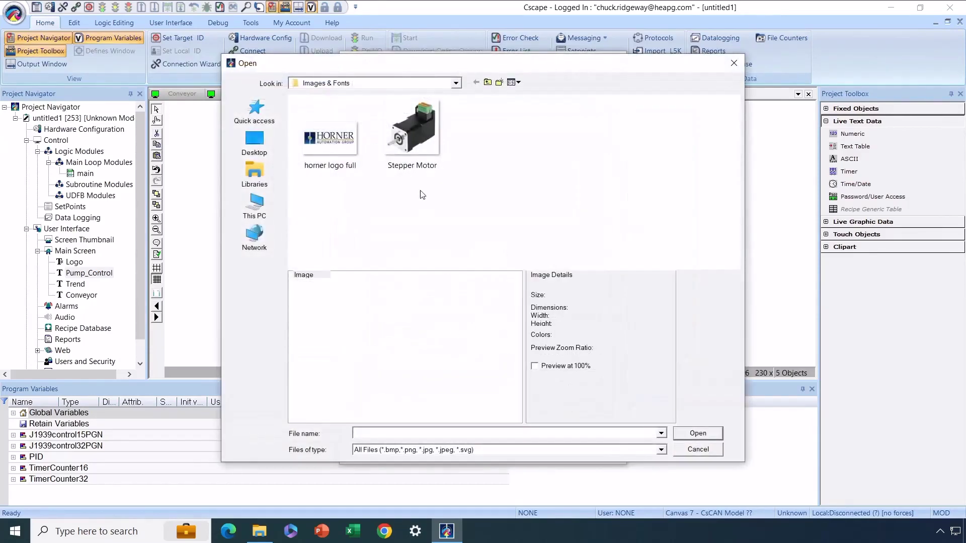
{"action": "left_click", "coordinate": [408, 136]}
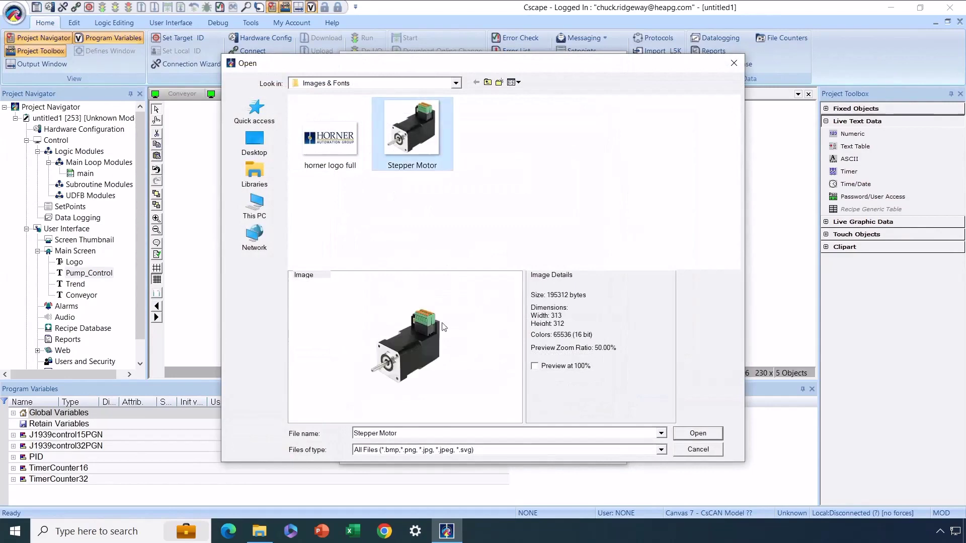
{"action": "left_click", "coordinate": [698, 435]}
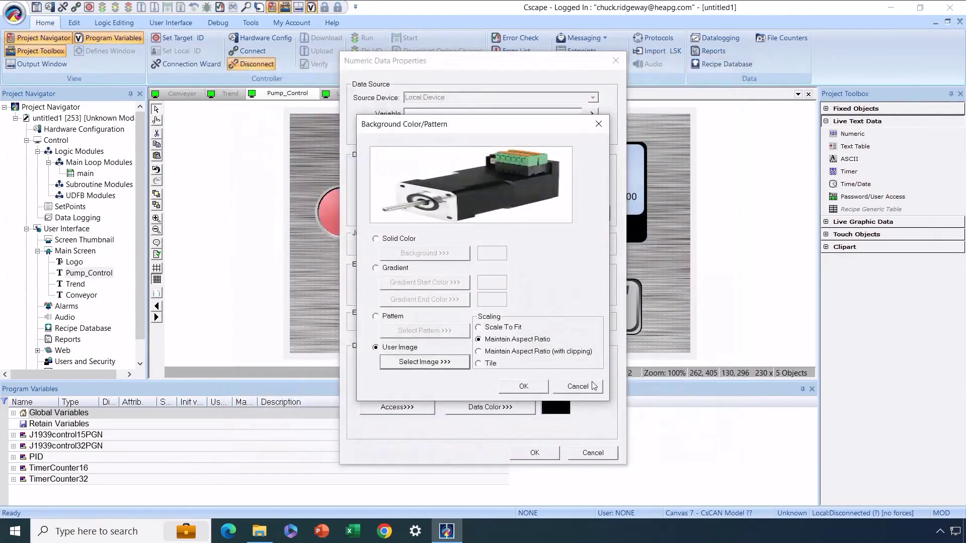
{"action": "left_click", "coordinate": [523, 387]}
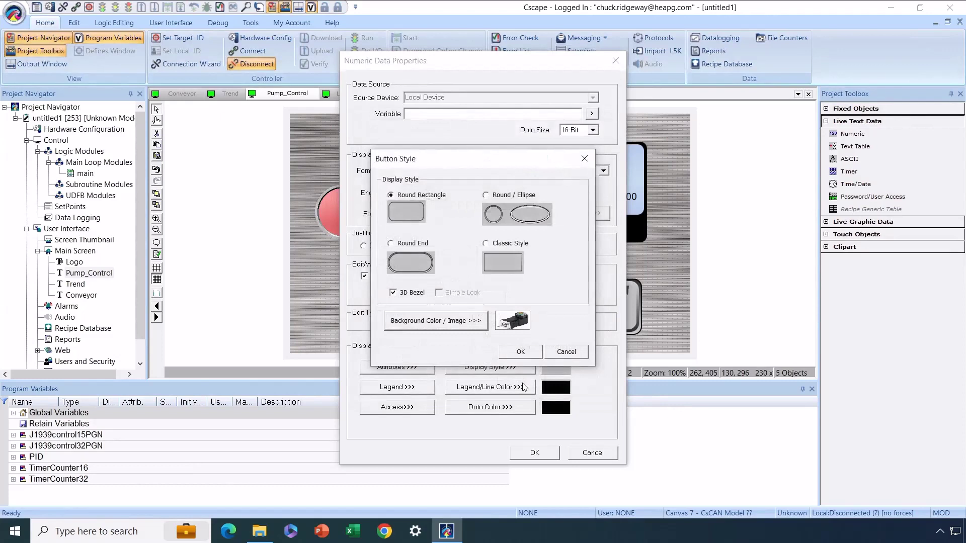
{"action": "left_click", "coordinate": [533, 354]}
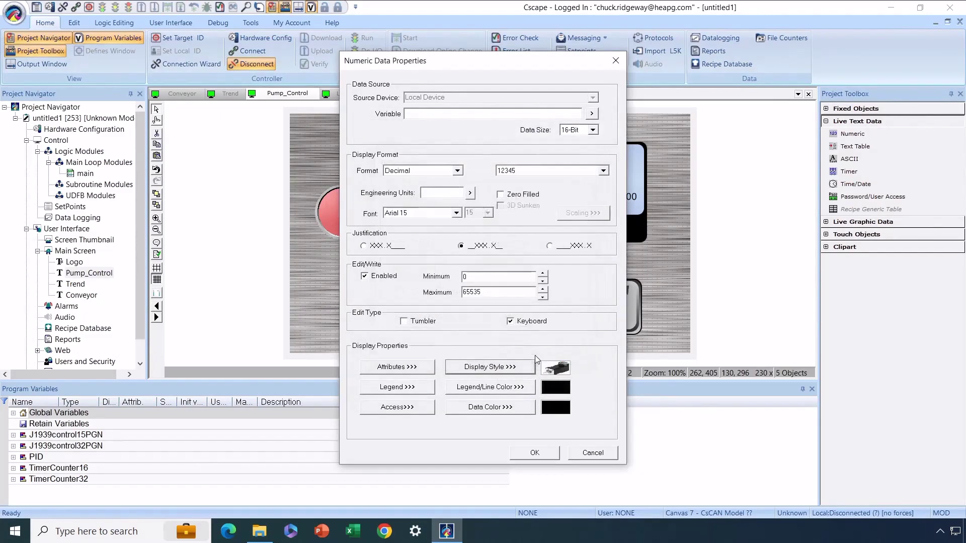
Step: Link the numeric data field to a new global UINT variable named Product_Count and apply its properties
{"action": "left_click", "coordinate": [460, 113]}
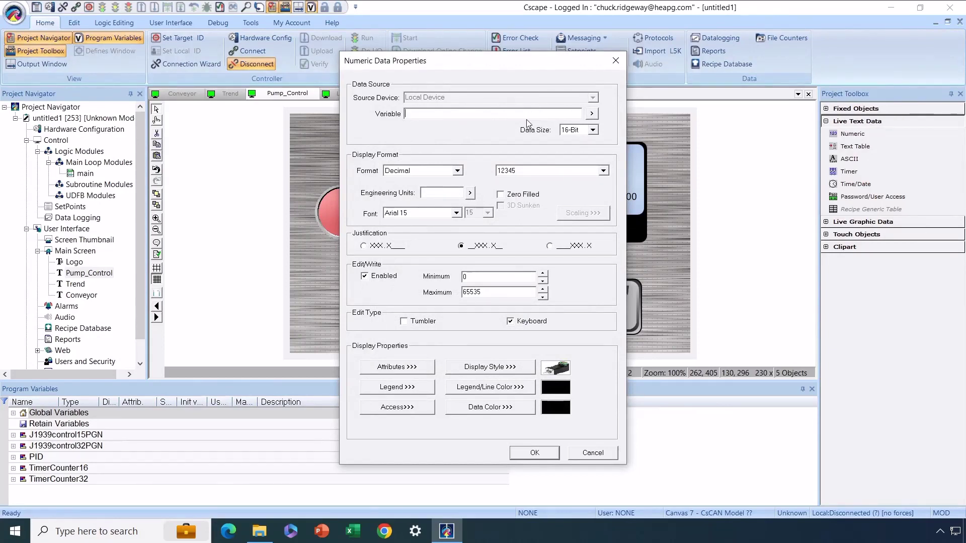
{"action": "type", "text": "Produc"}
{"action": "type", "text": "t_Count"}
{"action": "left_click", "coordinate": [544, 451]}
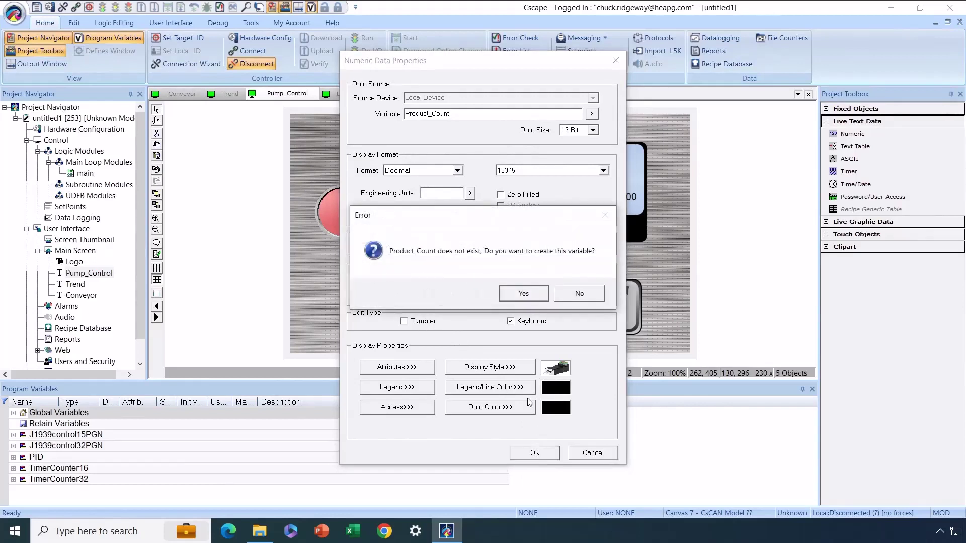
{"action": "left_click", "coordinate": [528, 297]}
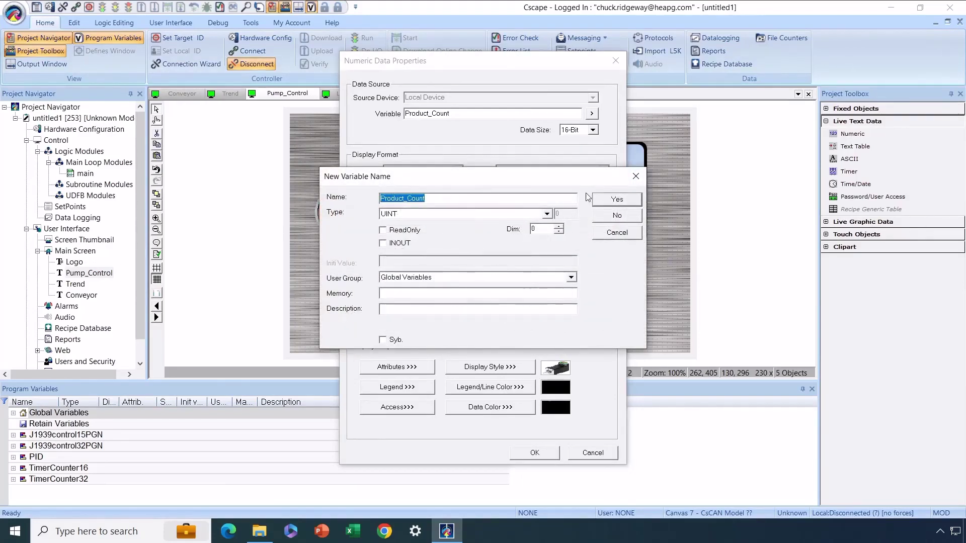
{"action": "left_click", "coordinate": [602, 200]}
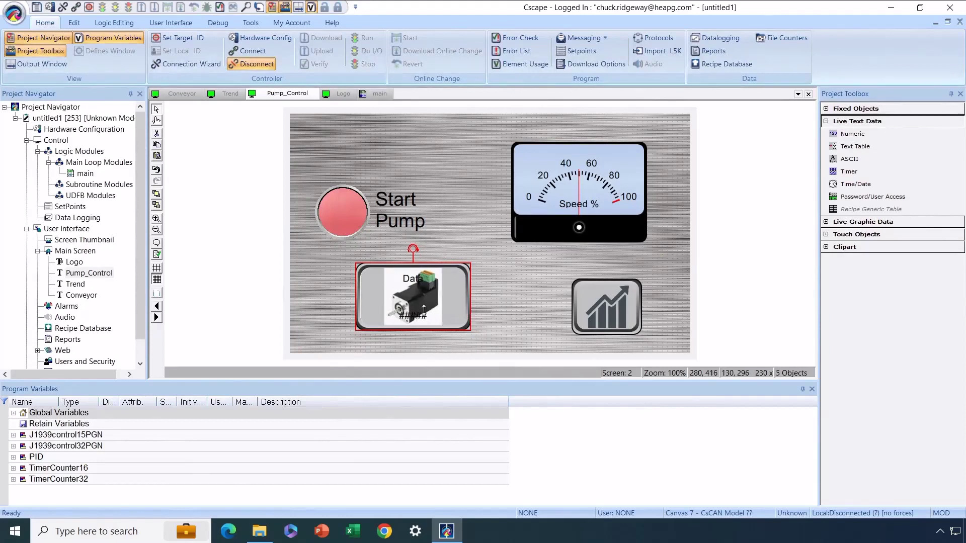
Step: Right-justify the numeric data field's value and clear its legend text
{"action": "double_click", "coordinate": [405, 286]}
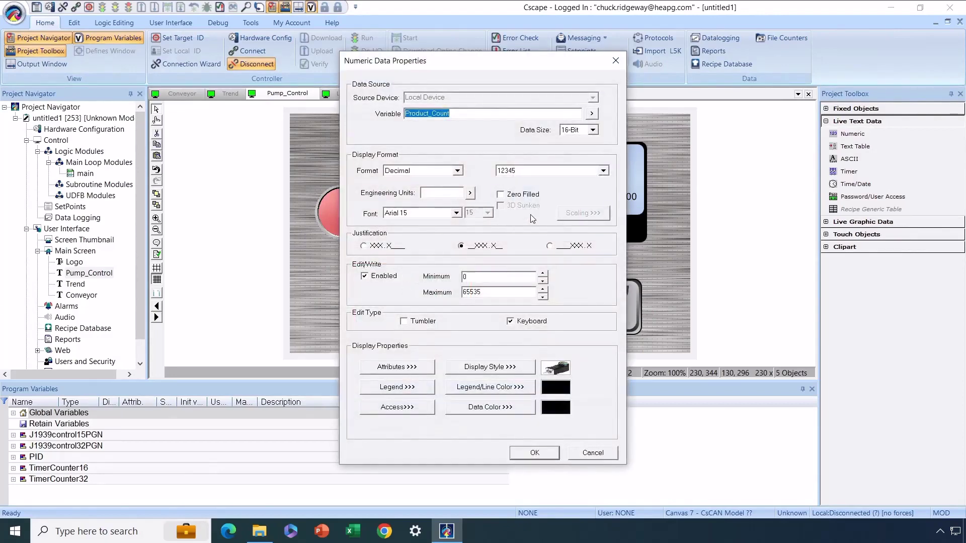
{"action": "left_click", "coordinate": [550, 246]}
{"action": "left_click", "coordinate": [420, 389]}
{"action": "key", "text": "Delete"}
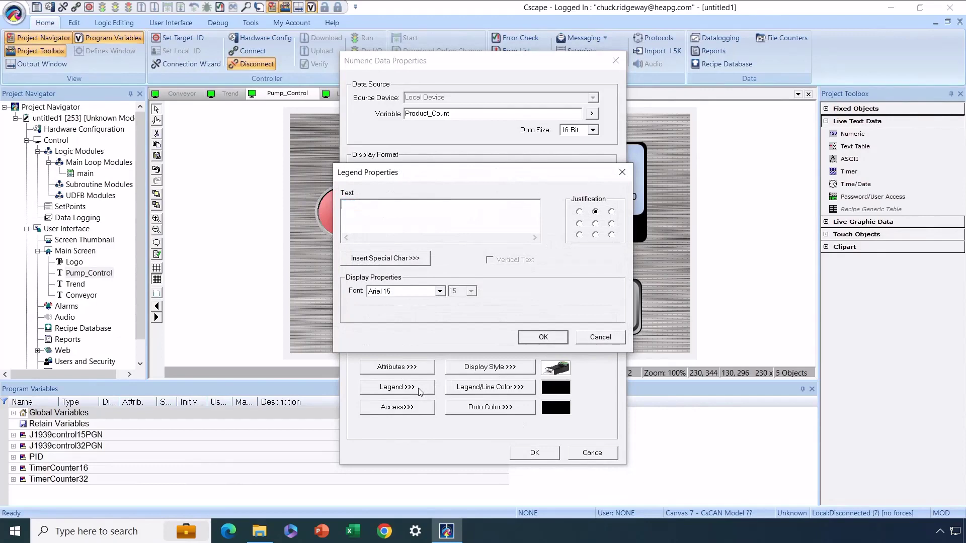
{"action": "left_click", "coordinate": [543, 337]}
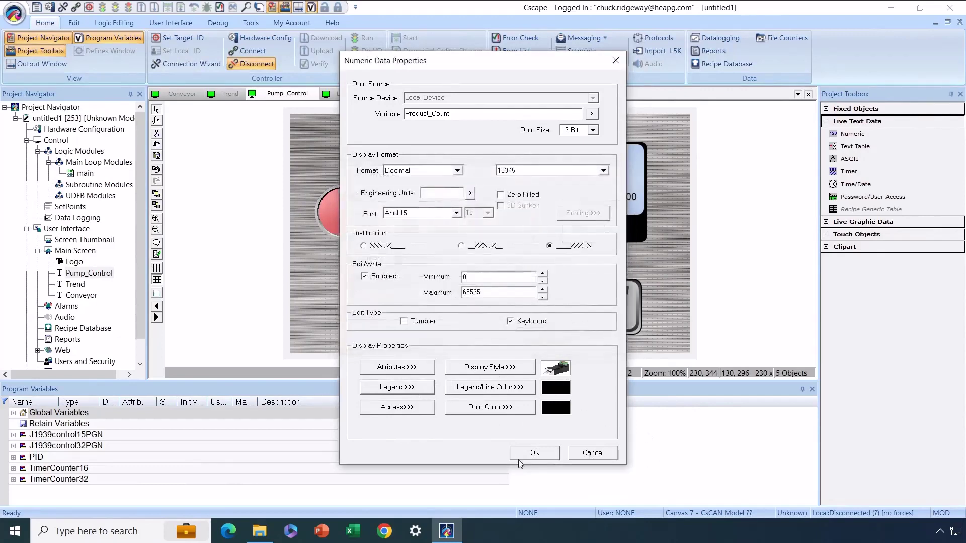
{"action": "left_click", "coordinate": [537, 454]}
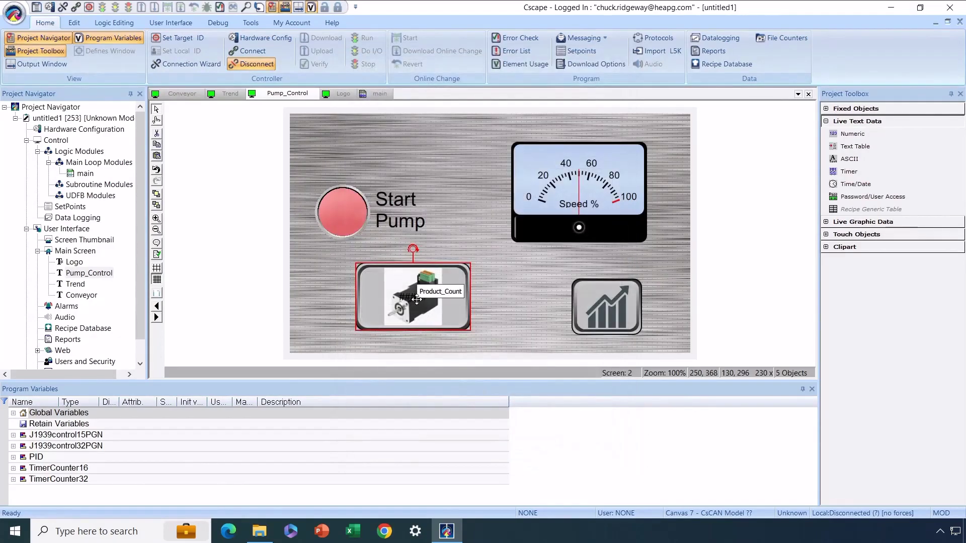